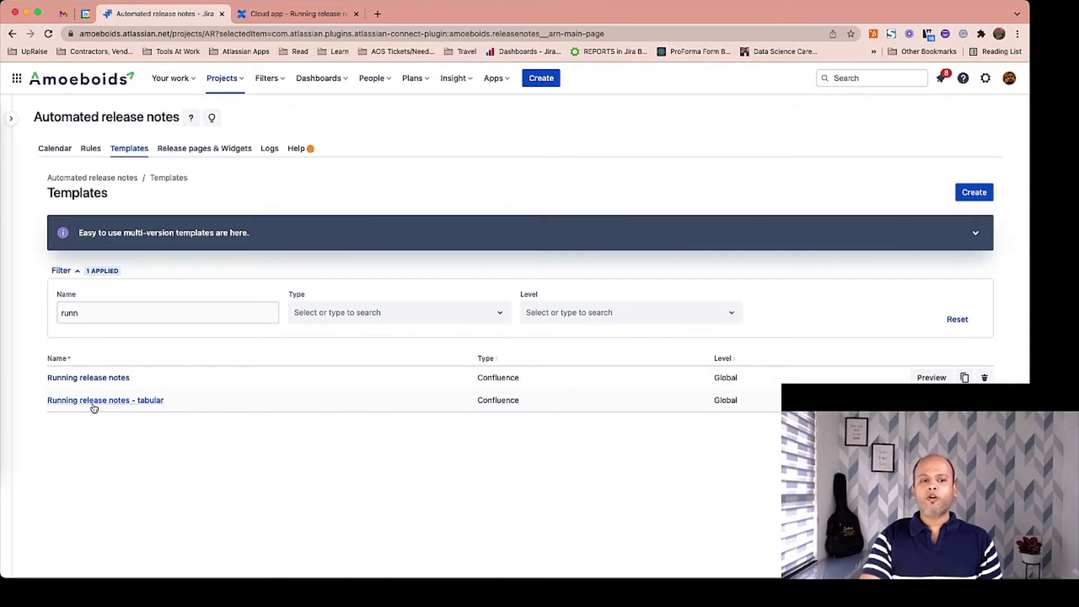
Step: Open the Running release notes - tabular template and inspect its [versionName] and Stories placeholders
left_click(156, 401)
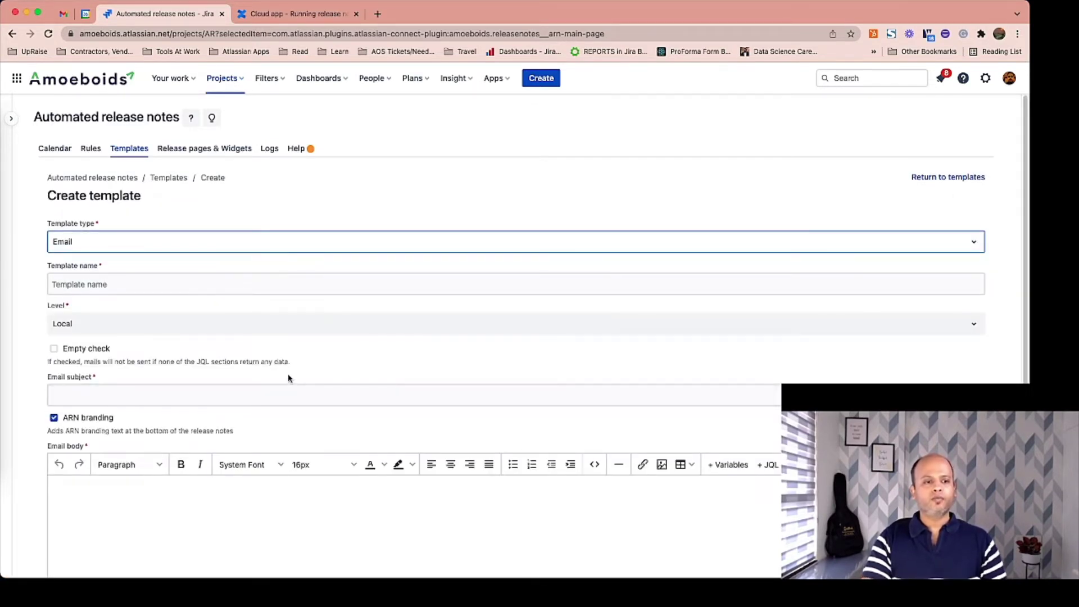
scroll(264, 365, "down", 2)
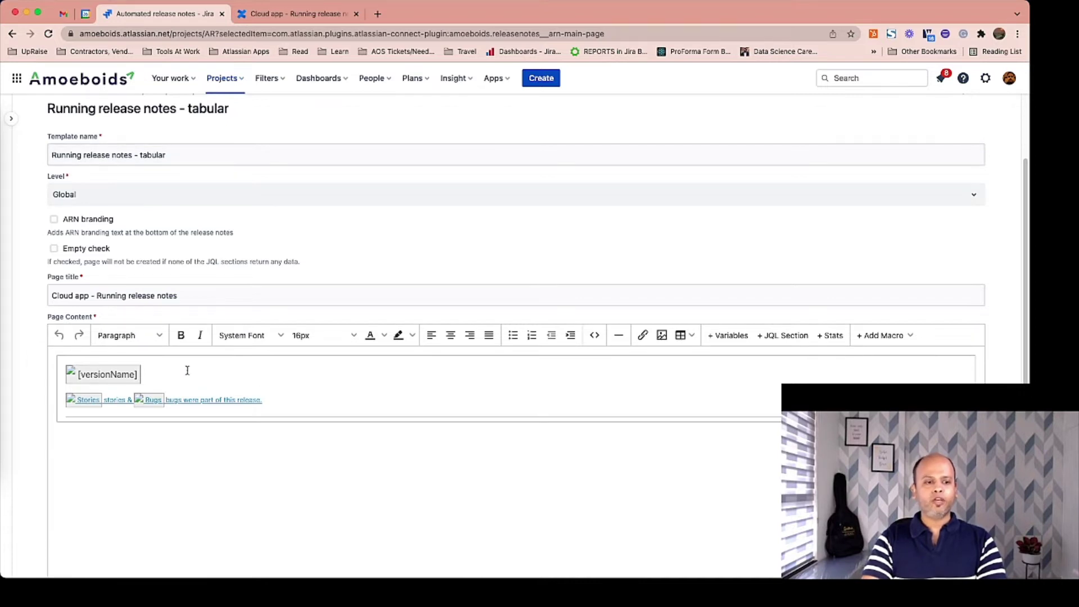
left_click(106, 375)
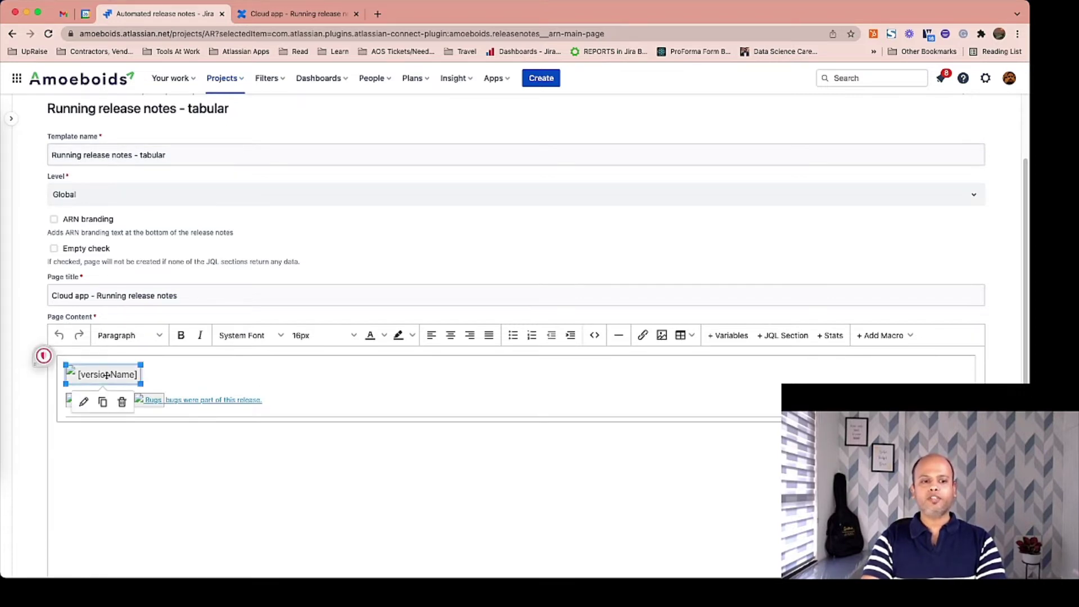
left_click(240, 369)
left_click(125, 376)
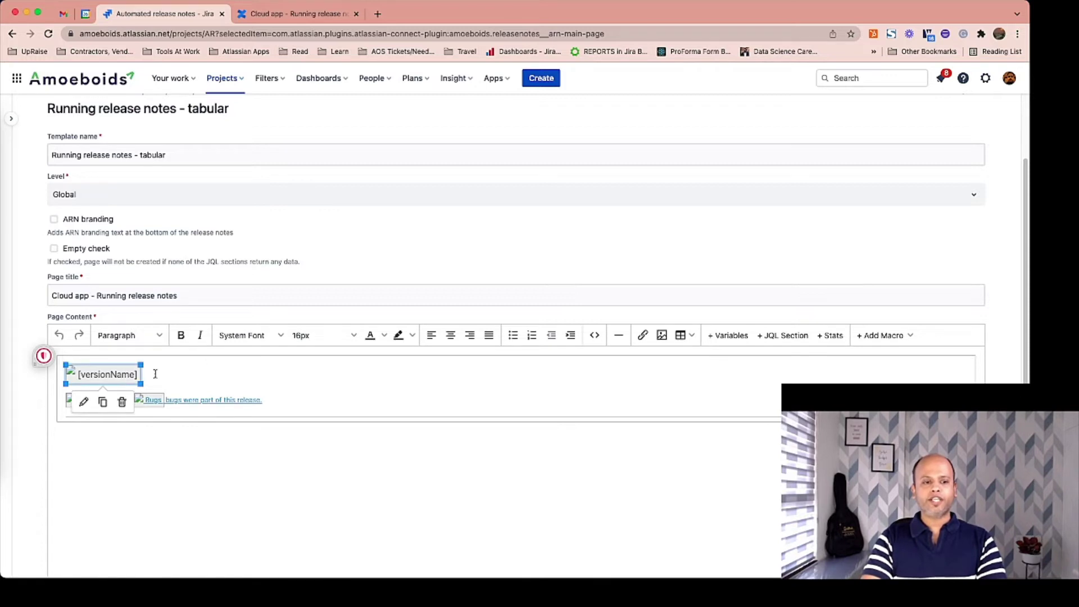
left_click(204, 366)
left_click(76, 401)
left_click(248, 399)
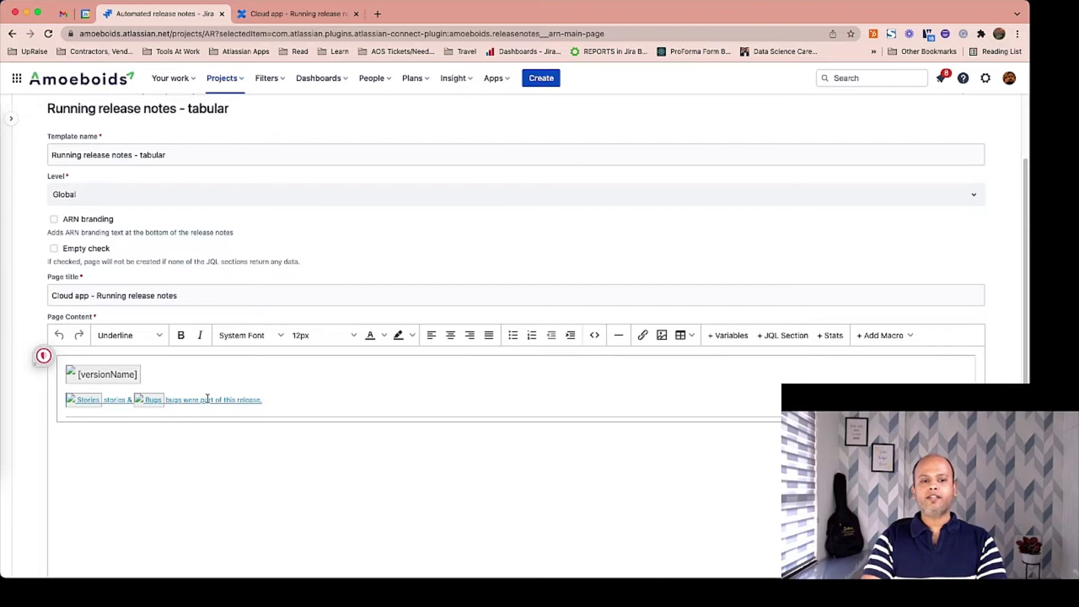
left_click(98, 374)
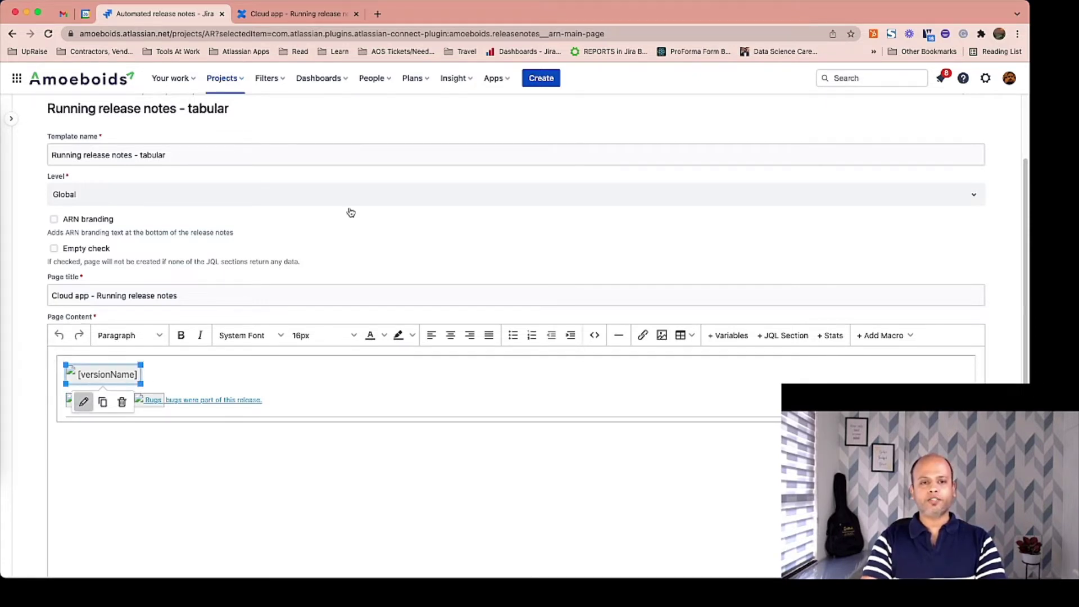
left_click(335, 260)
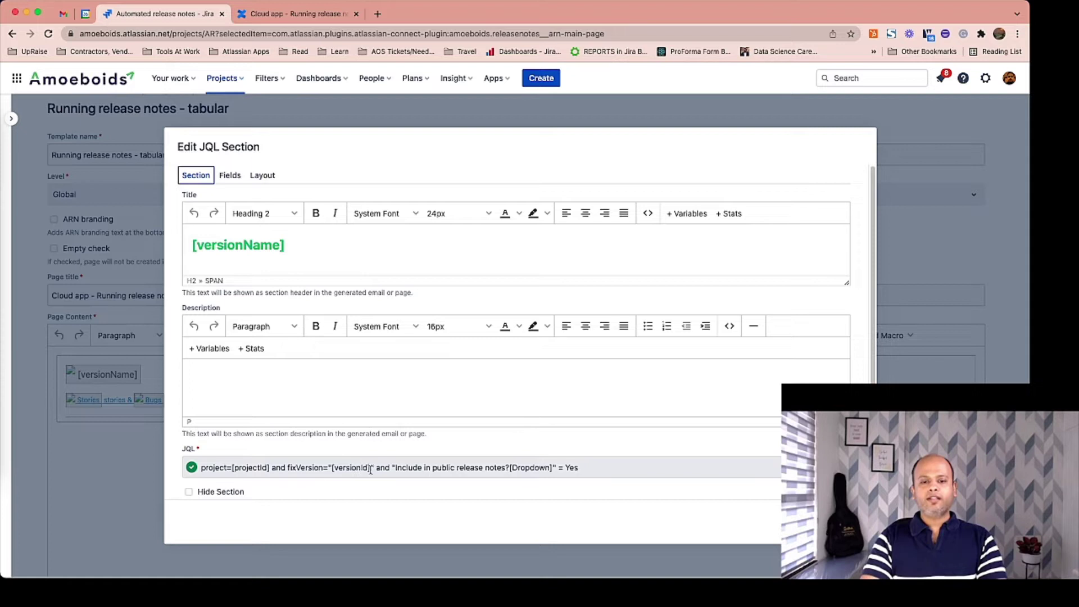
triple_click(253, 243)
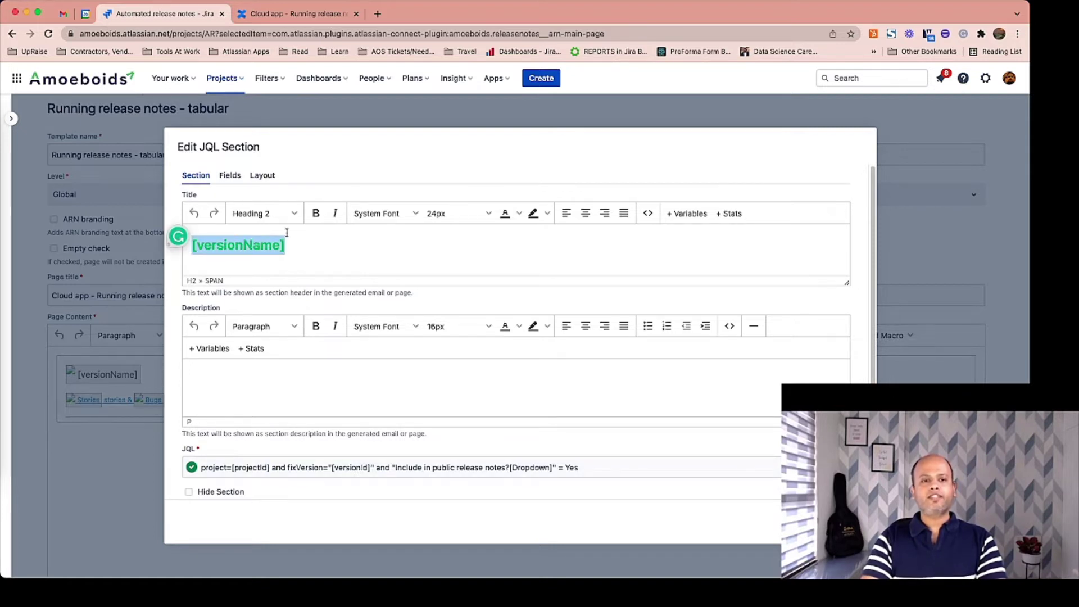
left_click(228, 178)
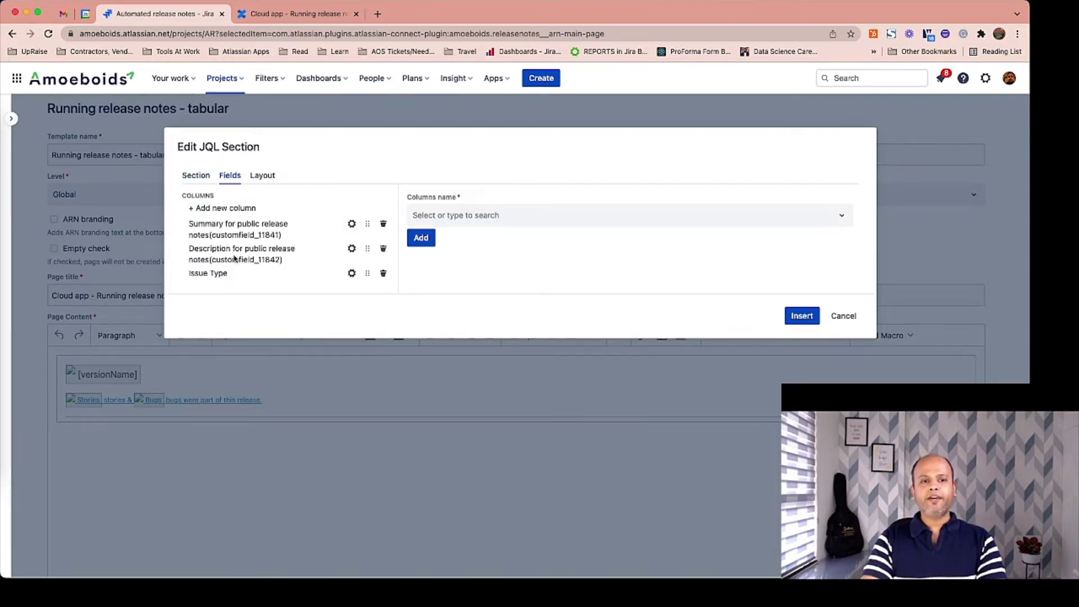
left_click(260, 176)
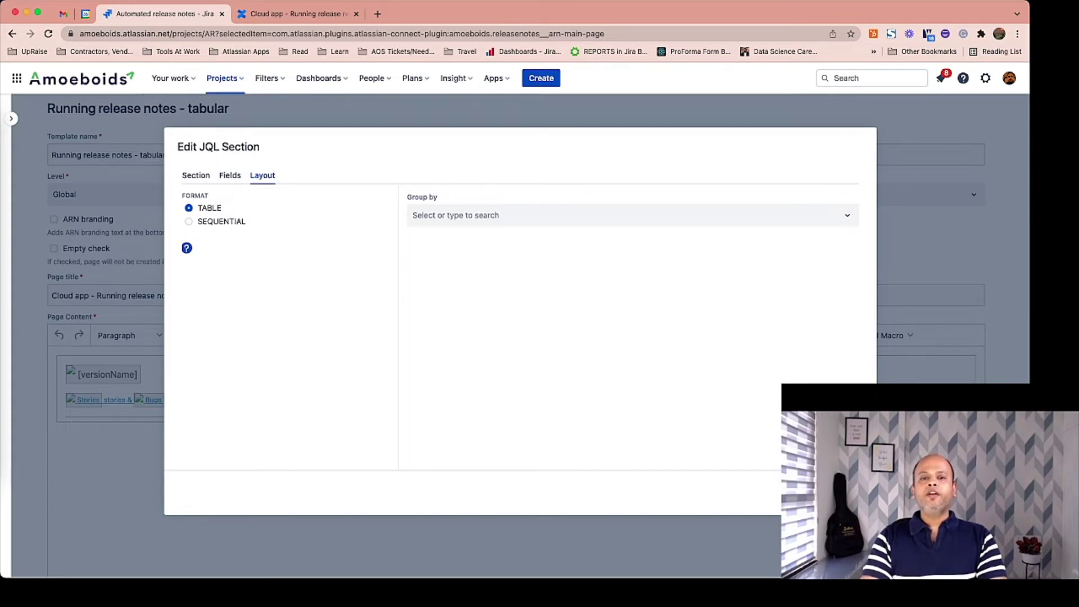
key("Escape")
scroll(451, 316, "up", 2)
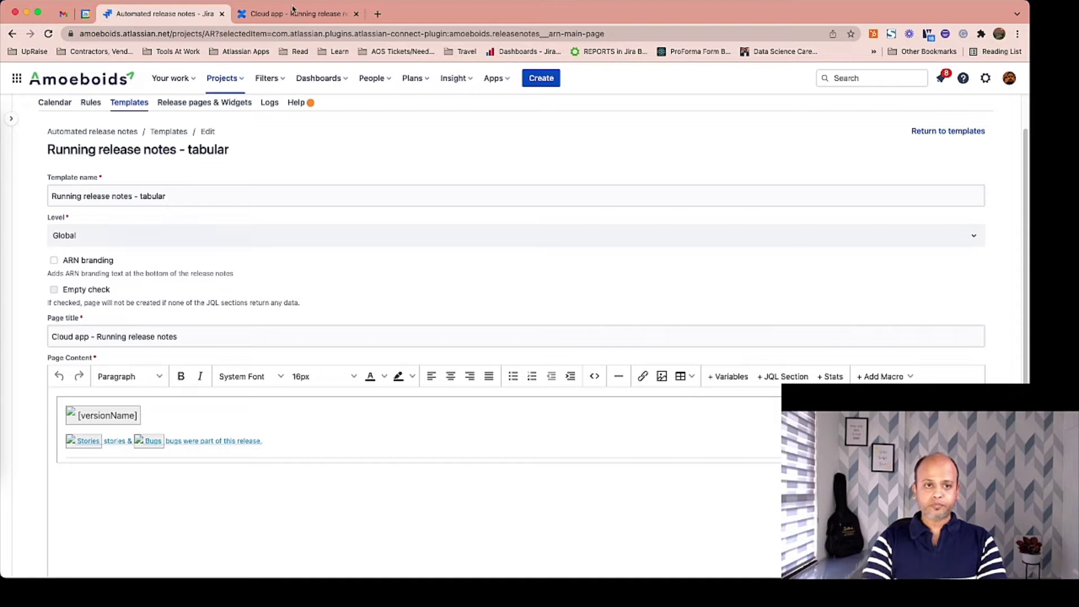
double_click(169, 198)
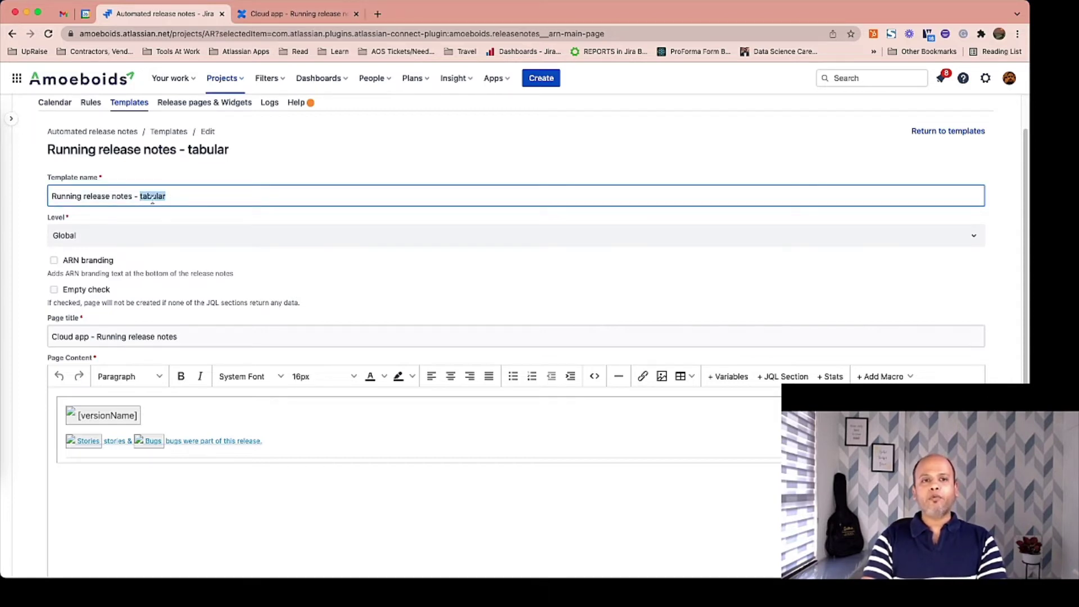
Step: Switch to the Cloud app - Running release notes page and scroll through its existing entries
left_click(253, 18)
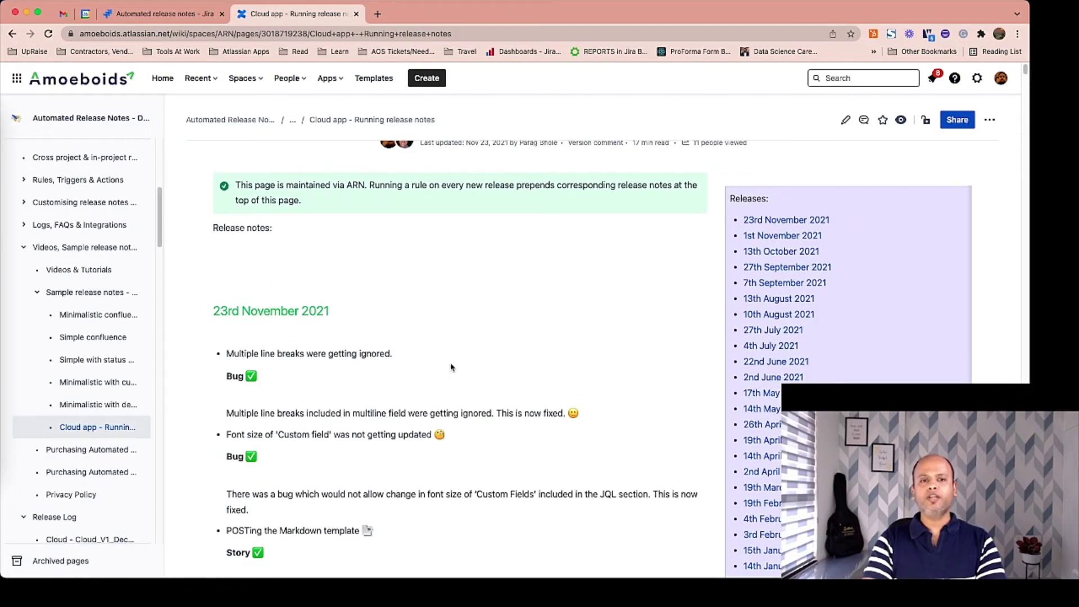
scroll(450, 371, "up", 1)
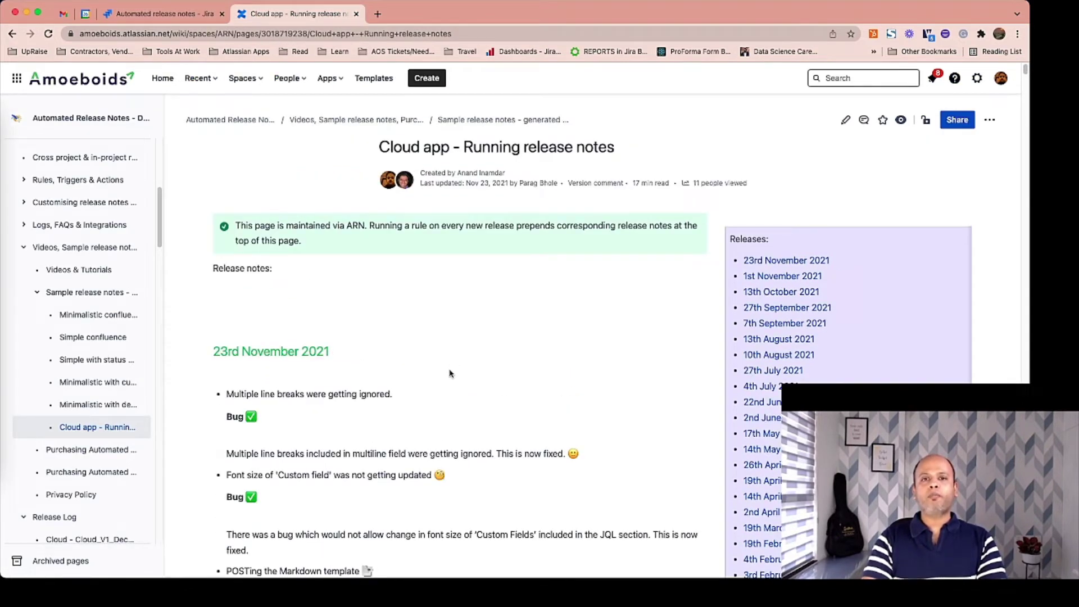
scroll(568, 387, "down", 1)
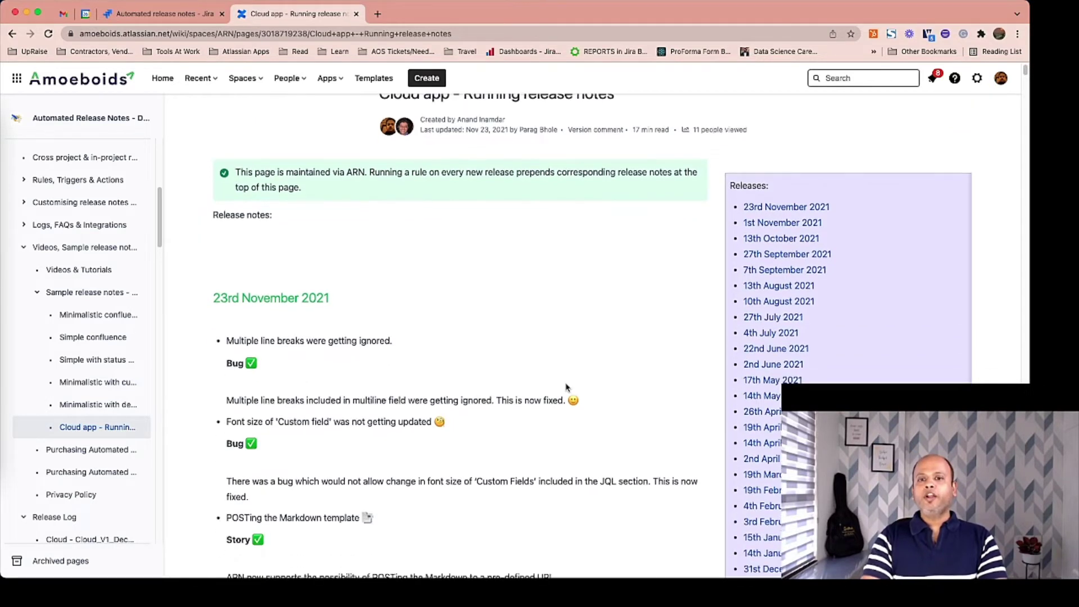
scroll(567, 388, "up", 1)
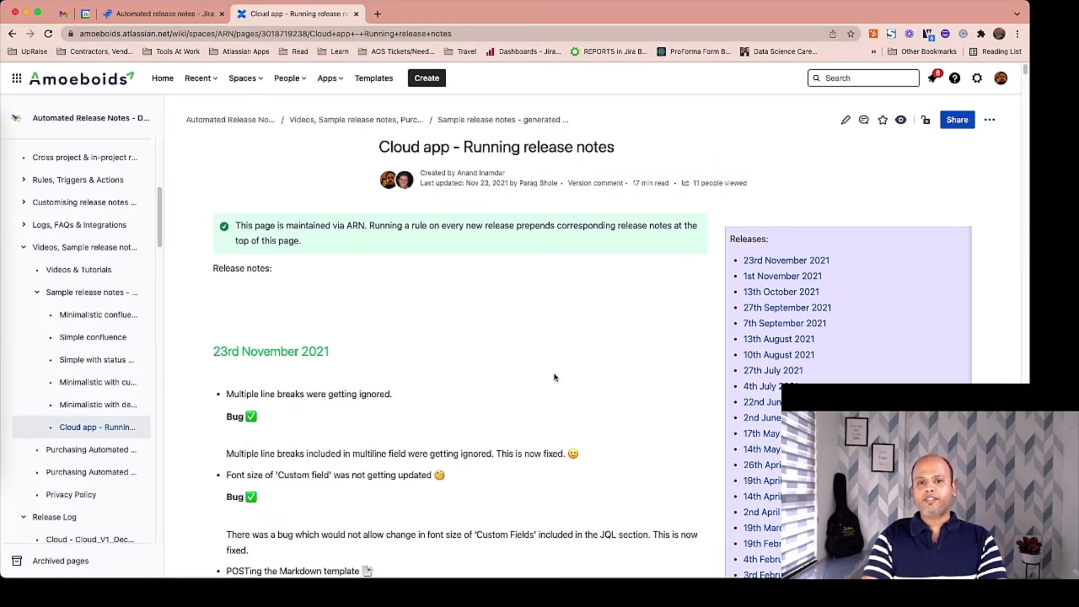
scroll(512, 389, "down", 10)
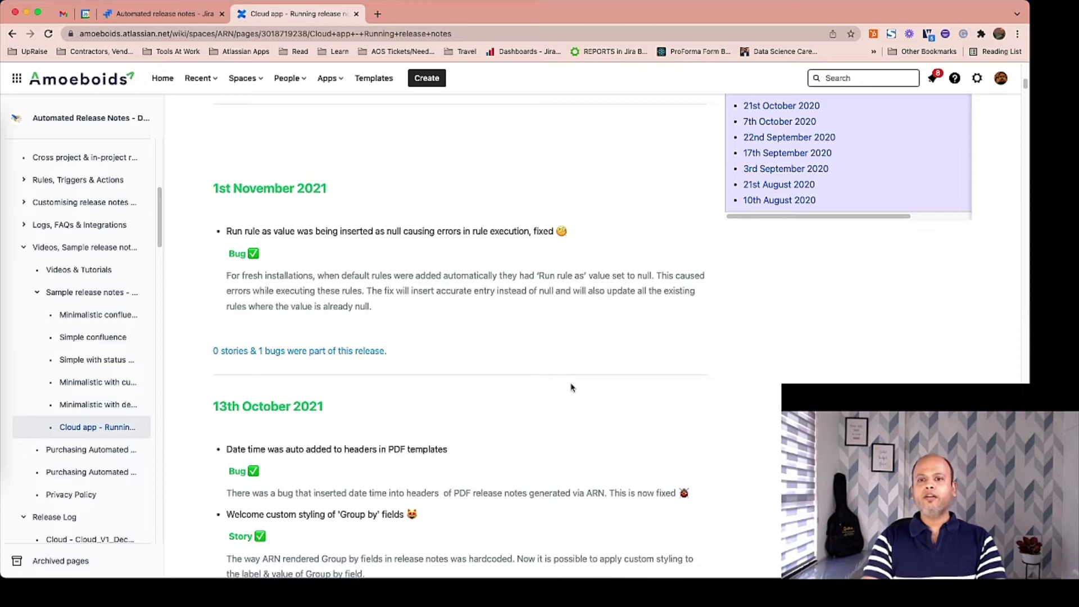
scroll(571, 388, "up", 10)
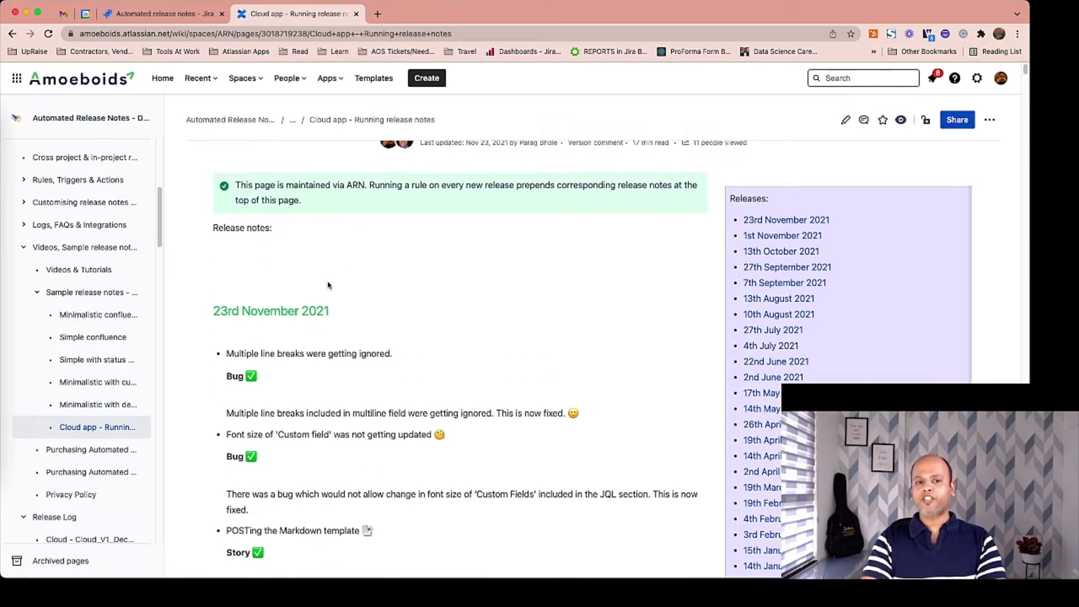
scroll(323, 291, "up", 2)
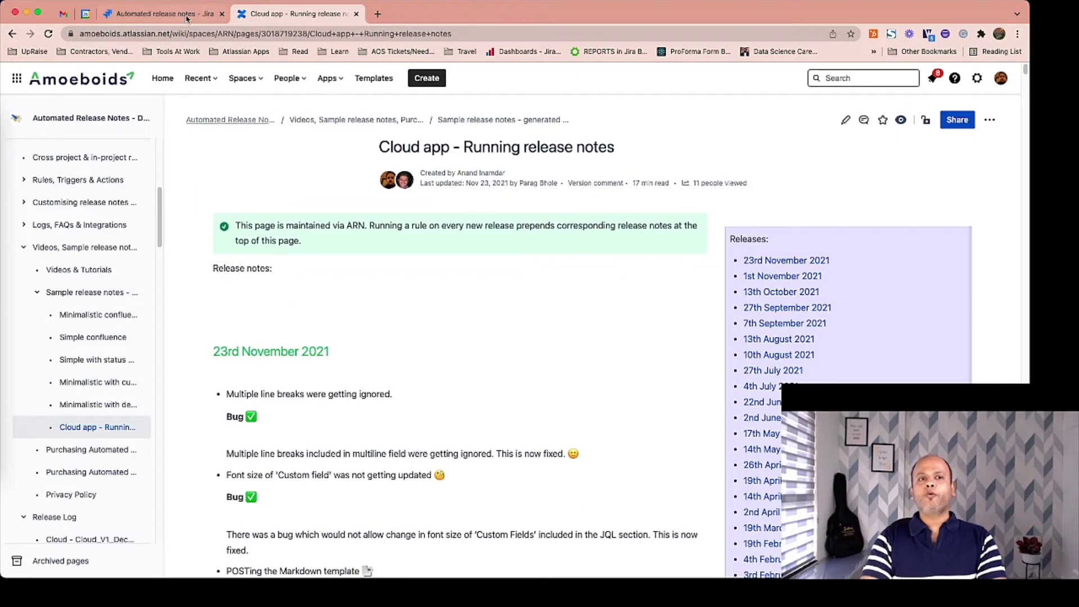
scroll(116, 259, "up", 5)
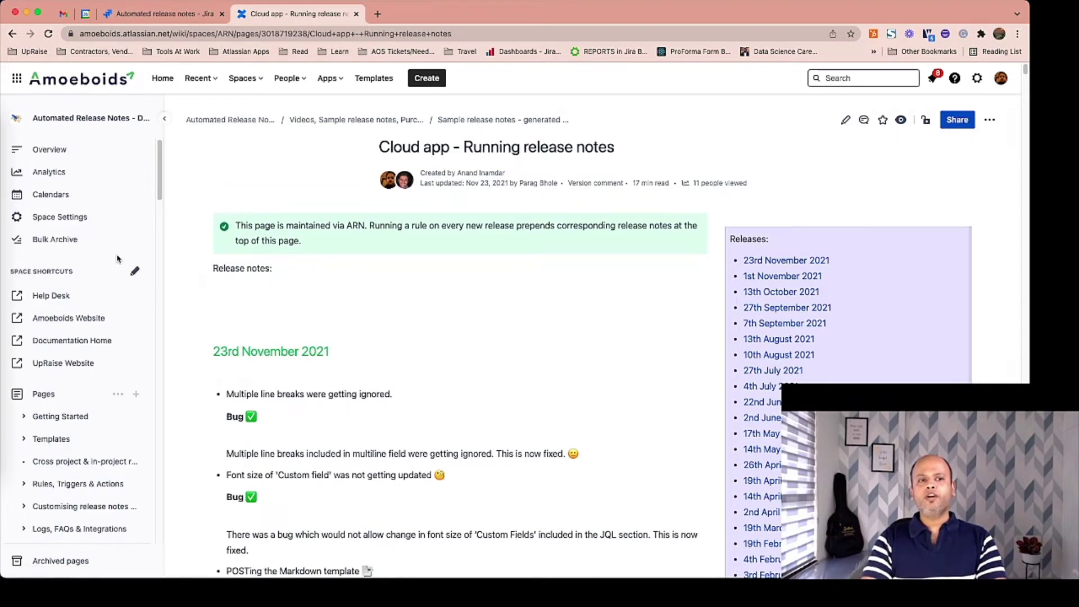
Step: From the Rules list, create and save a manual rule named 'Update confluence page'
left_click(162, 16)
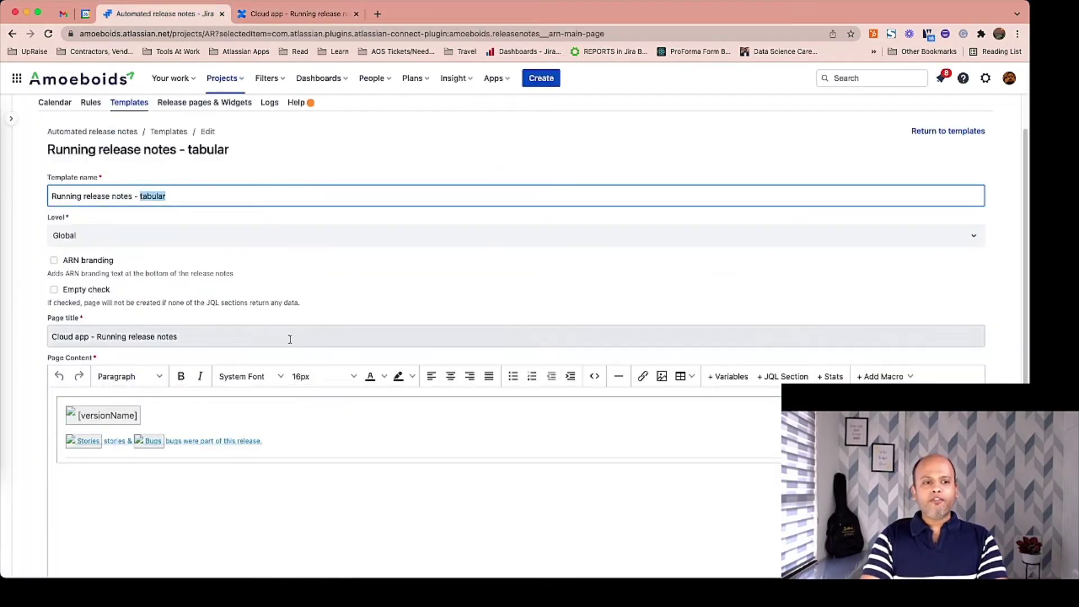
left_click(174, 132)
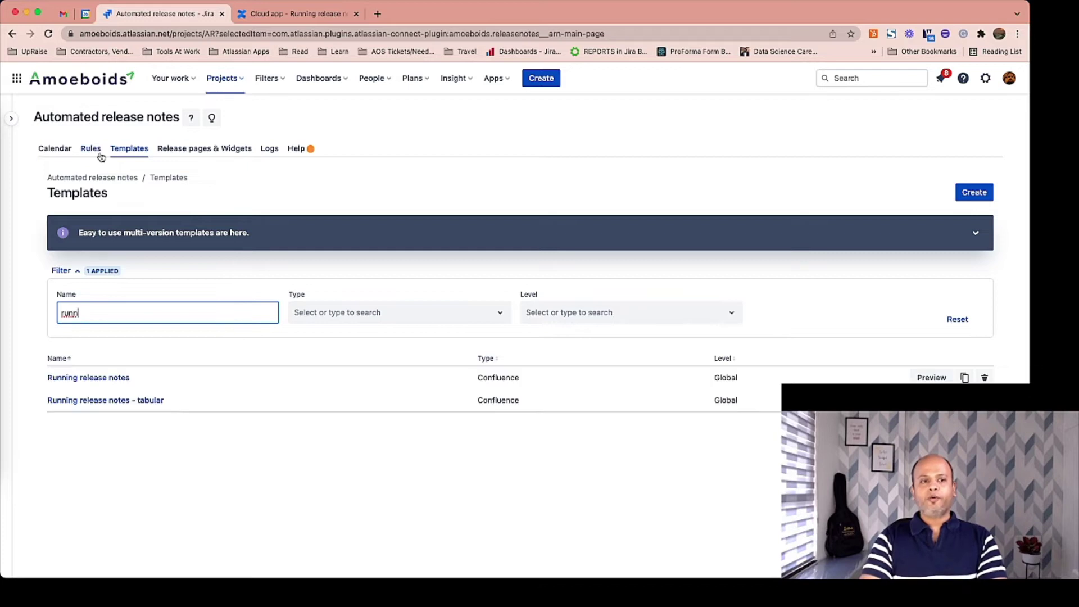
left_click(101, 157)
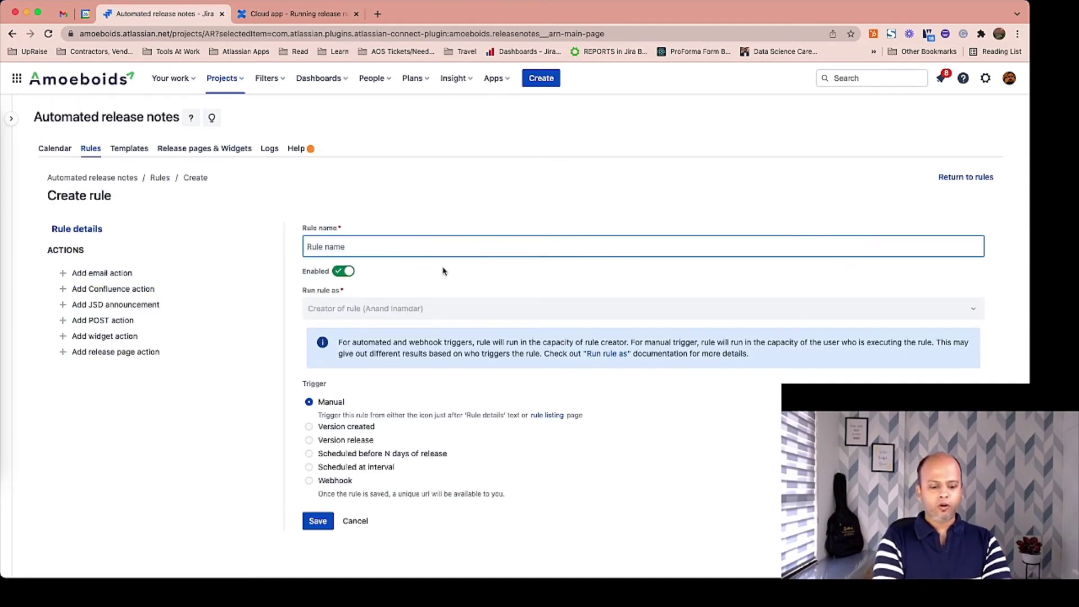
type("Update confluence page")
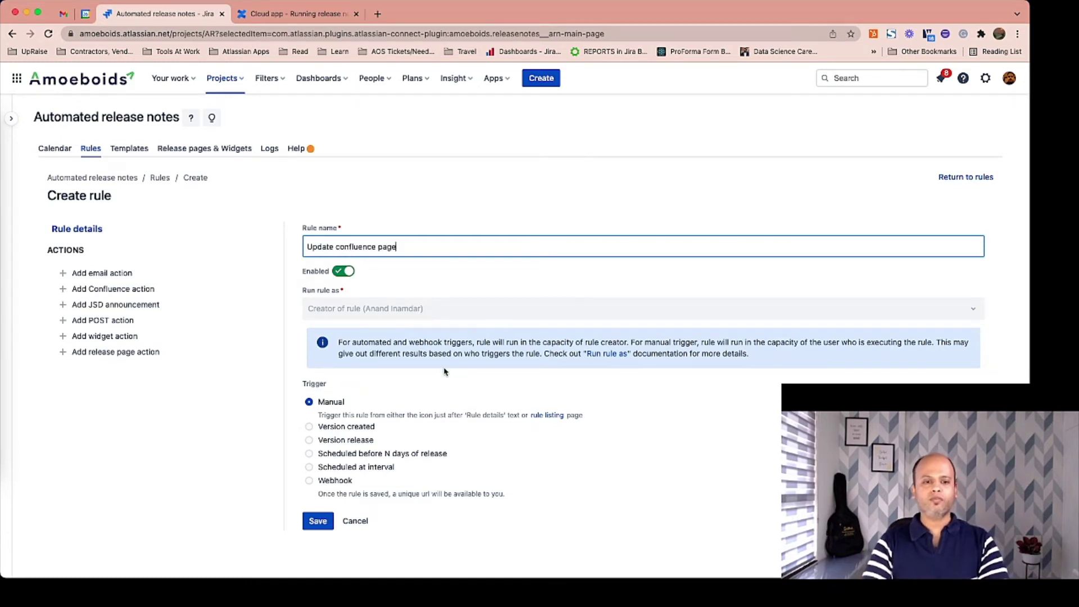
left_click(312, 523)
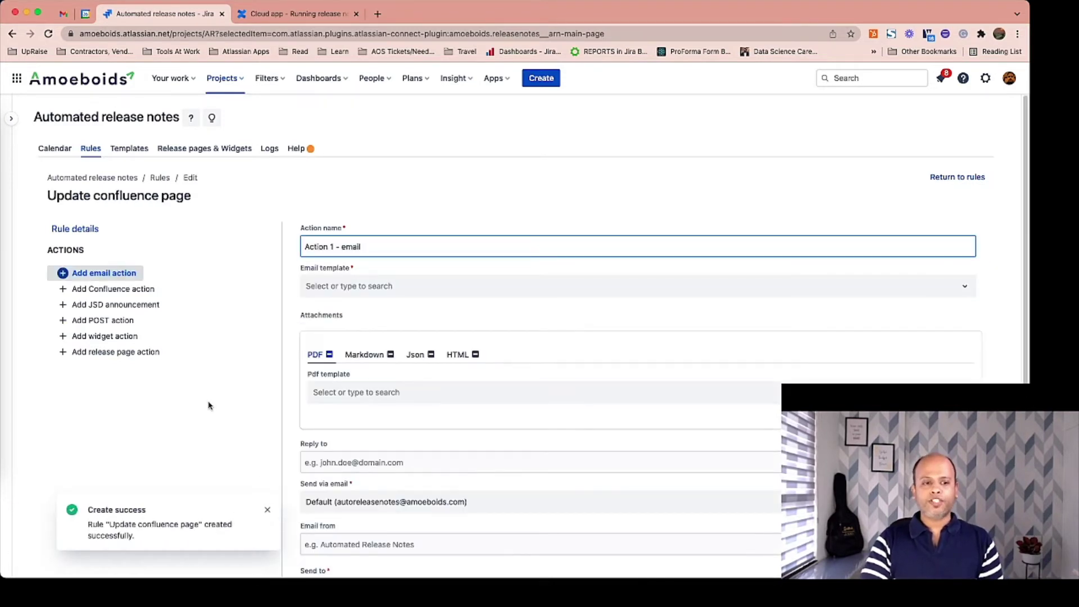
Step: Add a Confluence action using the Running release notes - tabular template and the Confluence instance
left_click(140, 294)
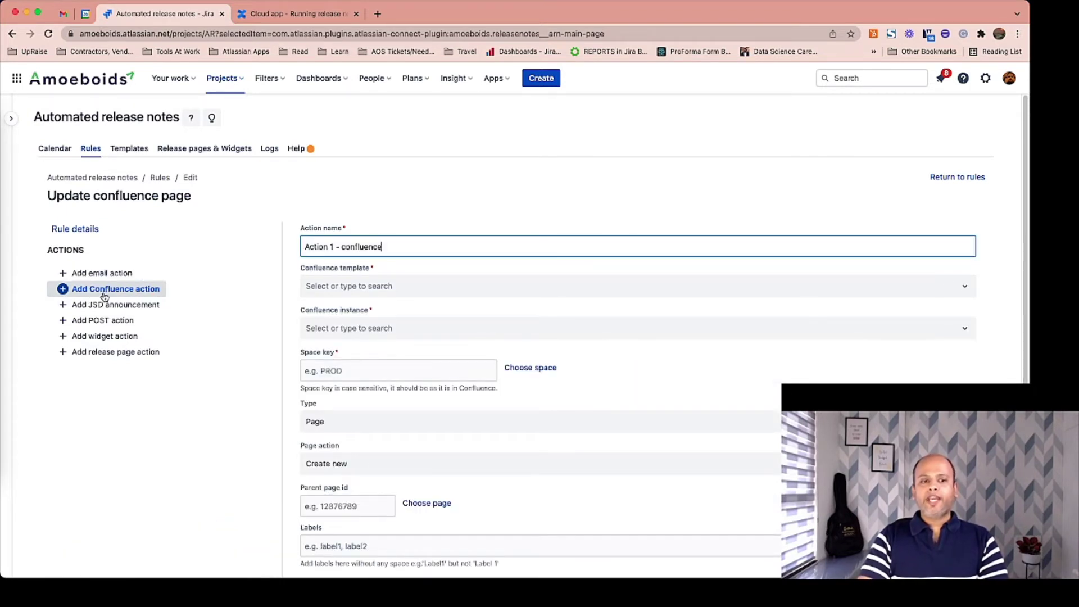
left_click(370, 289)
type("t")
type("unn")
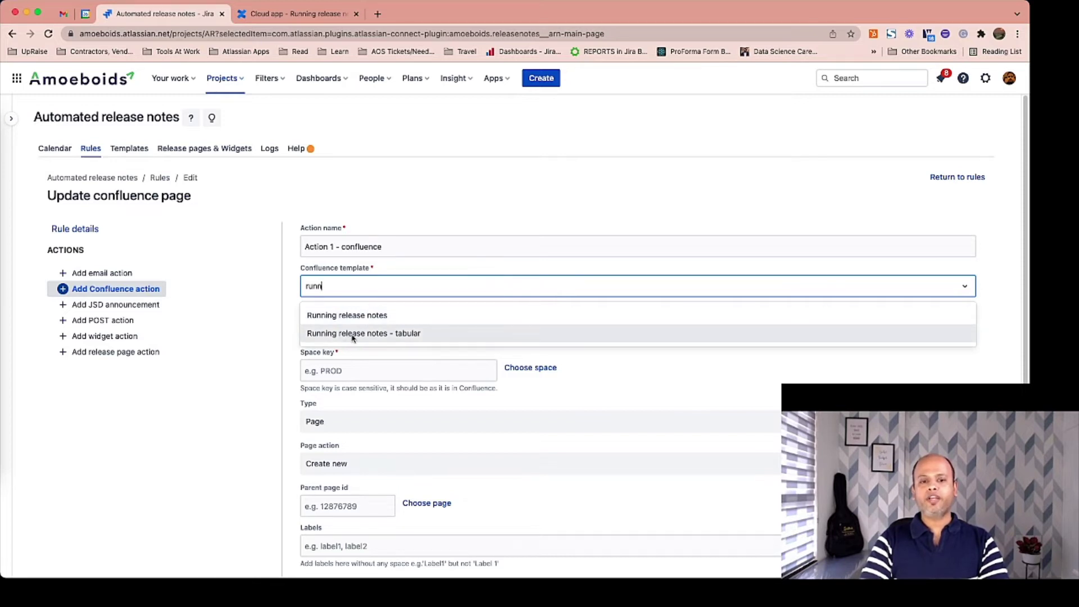
left_click(363, 335)
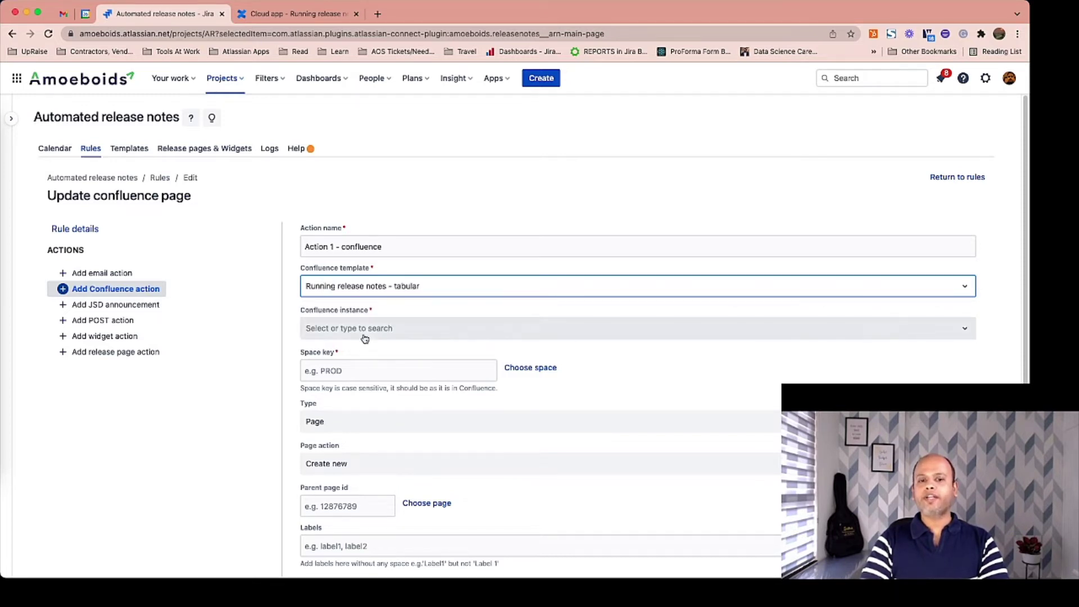
left_click(396, 330)
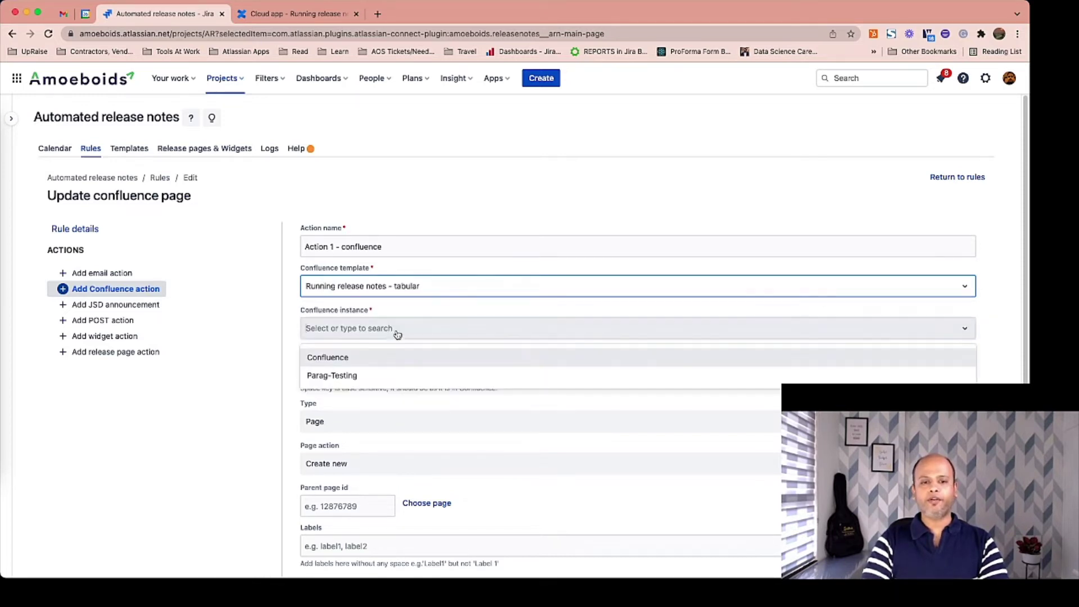
left_click(354, 358)
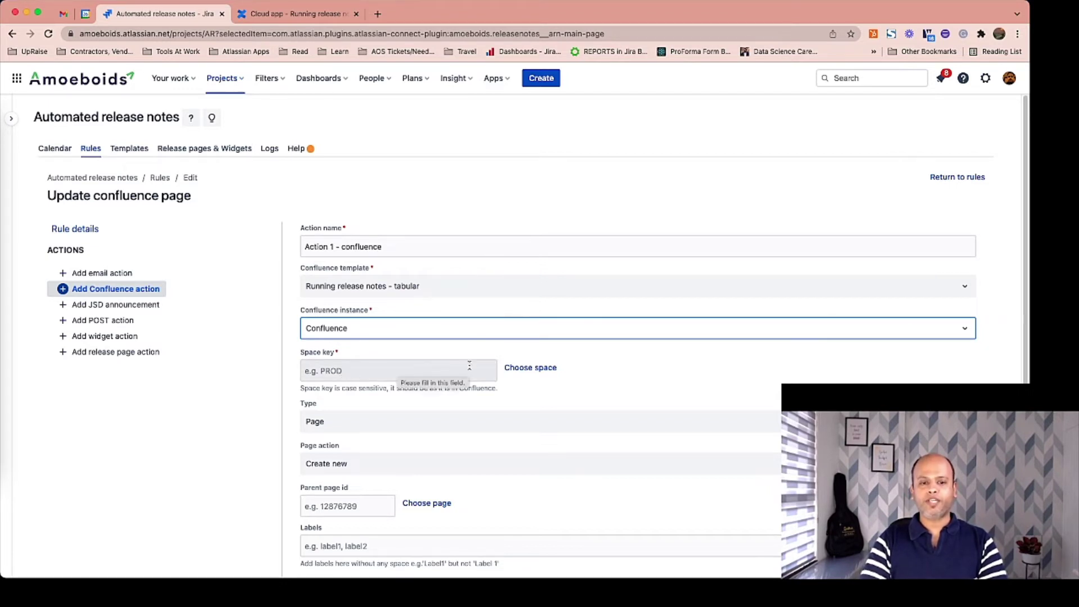
left_click(273, 16)
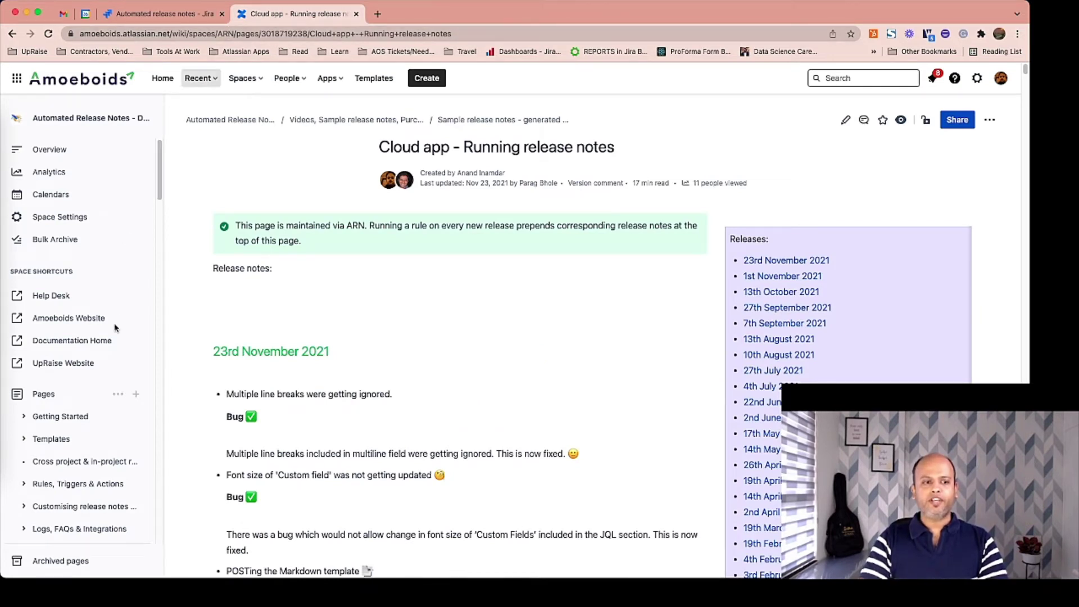
Step: Create a new page in the Automated Release Notes space from the sidebar
left_click(141, 400)
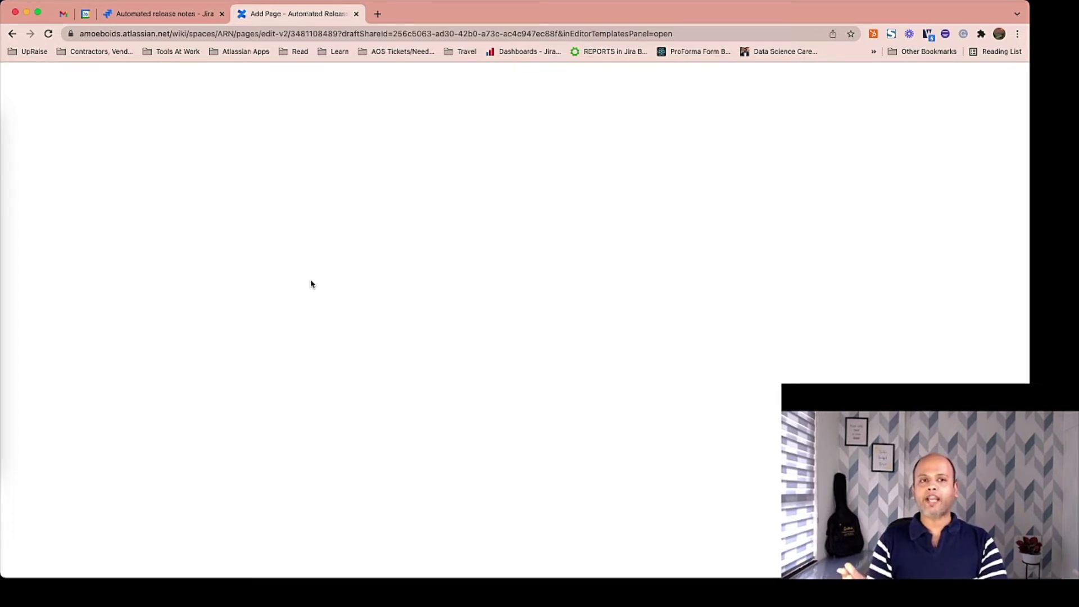
Step: Review the Confluence action's Page action options, leaving Create new selected
left_click(156, 12)
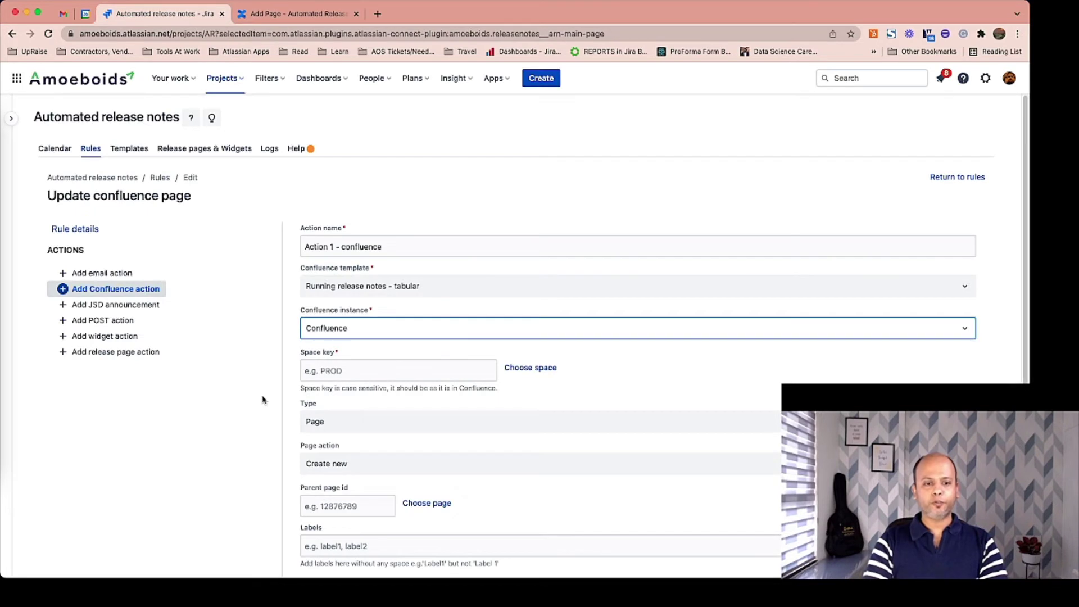
scroll(259, 411, "down", 2)
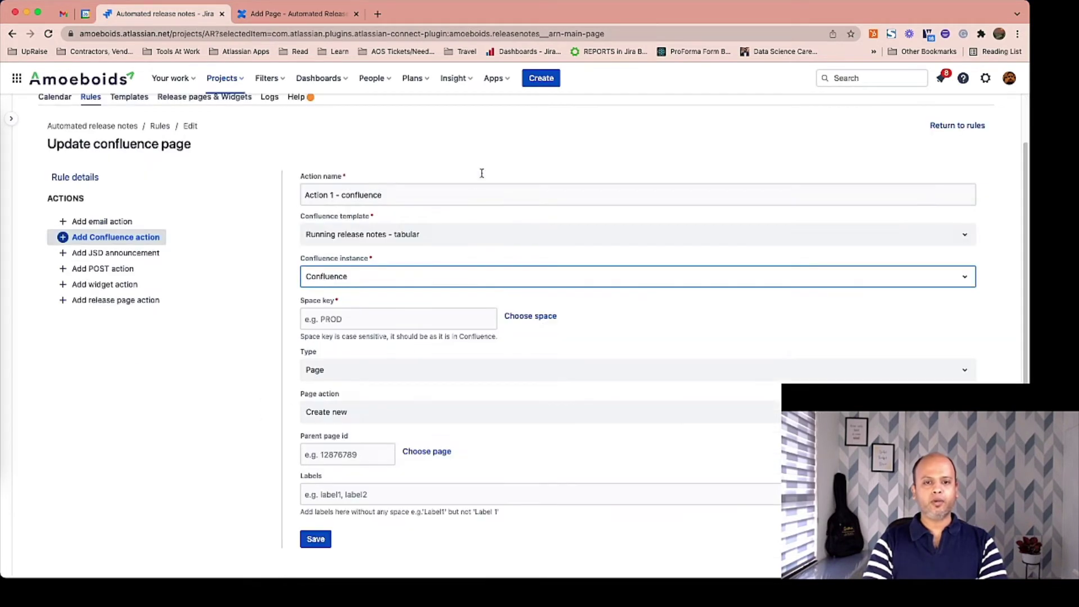
triple_click(308, 396)
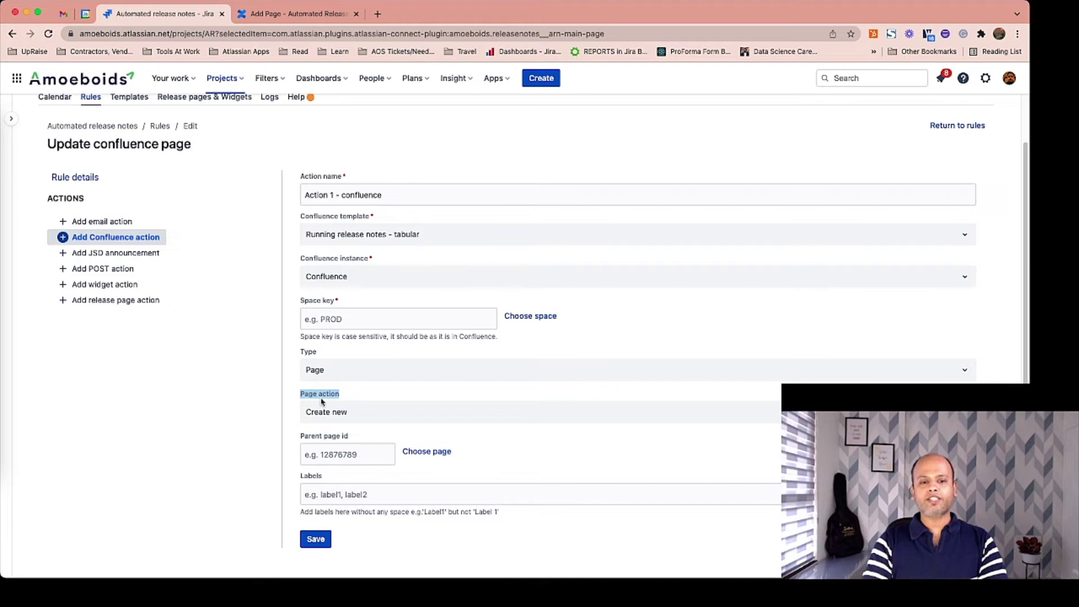
left_click(338, 418)
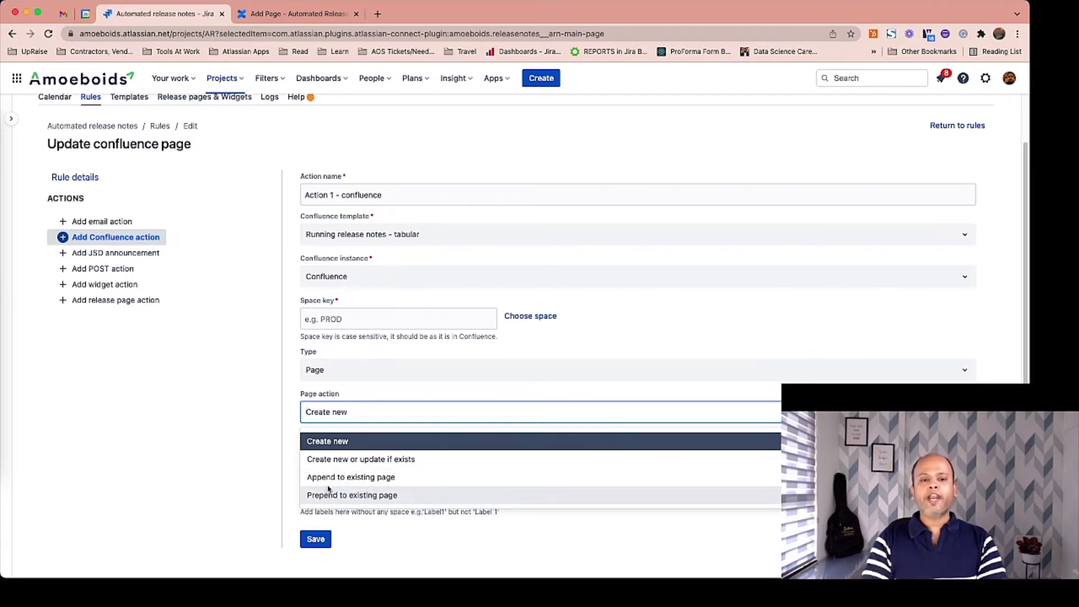
left_click(254, 470)
left_click(266, 18)
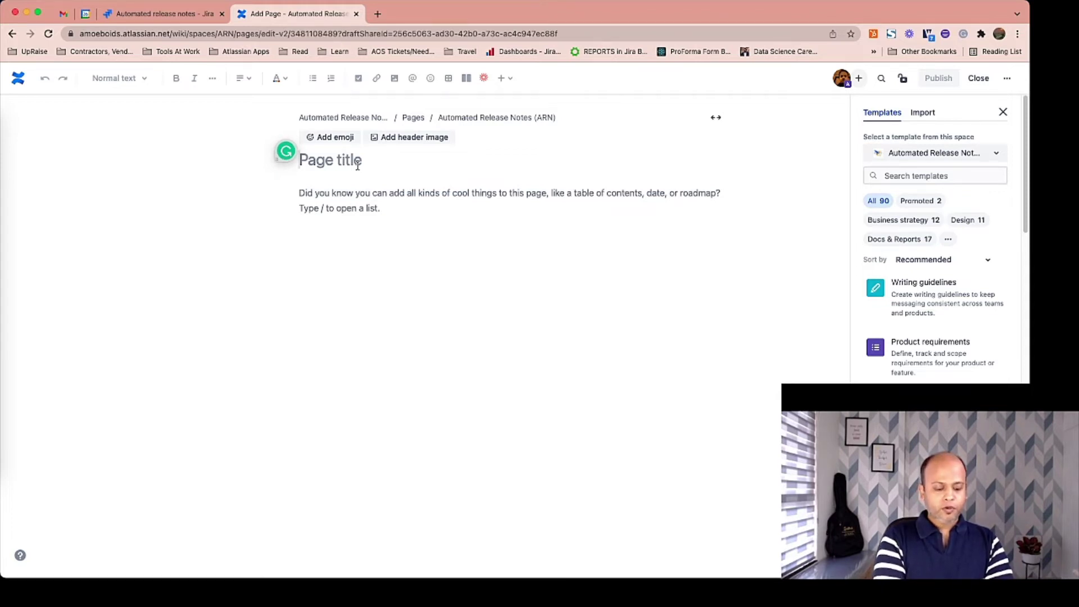
Step: Title the new page 'Confluence update demo' and publish it
left_click(358, 166)
type("Confluence u")
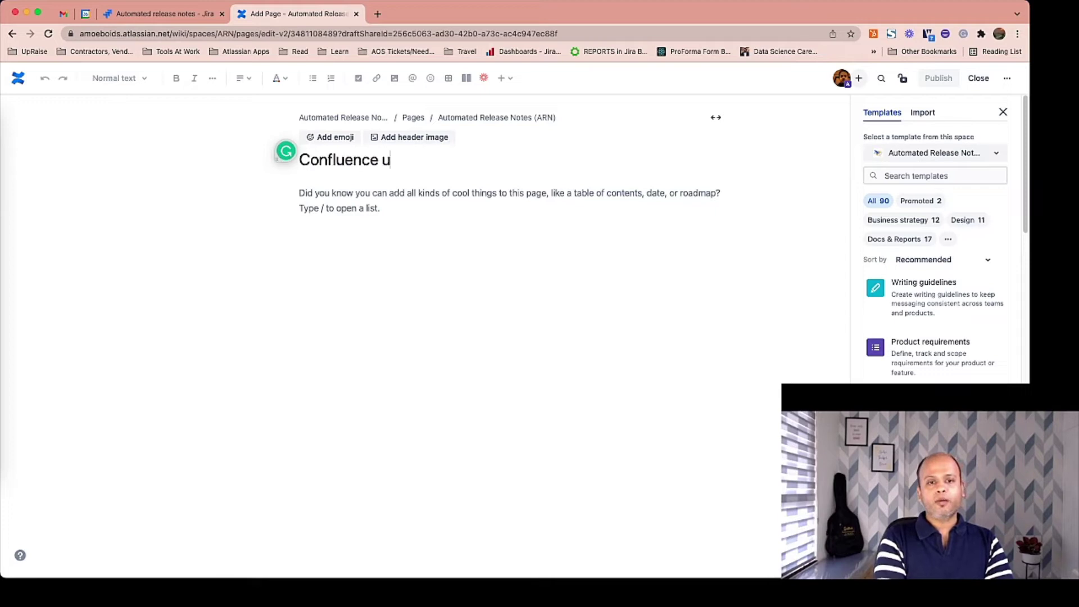
type("pdate demo")
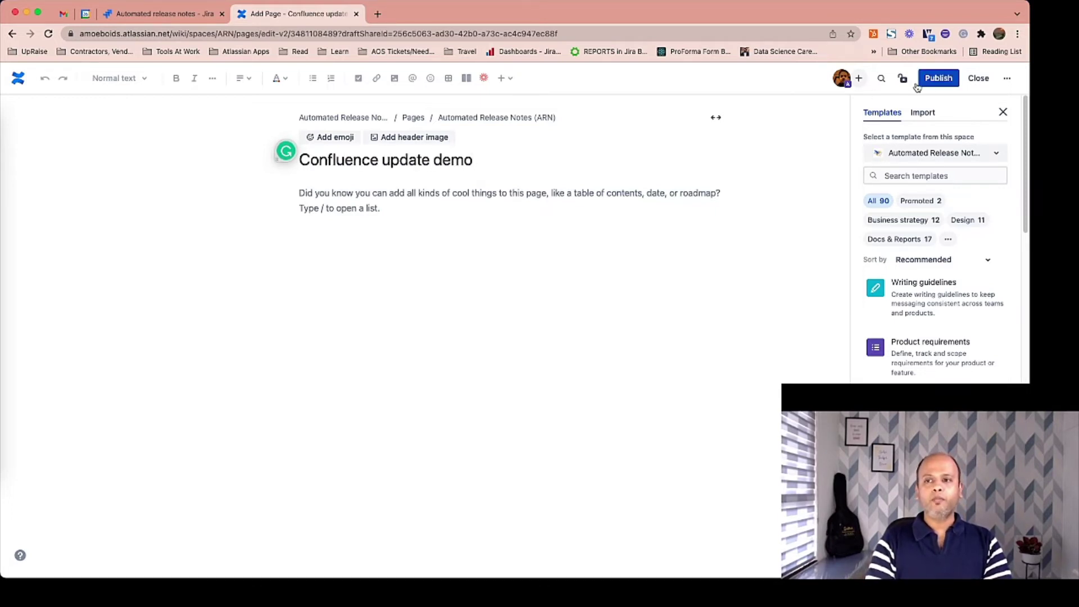
left_click(936, 79)
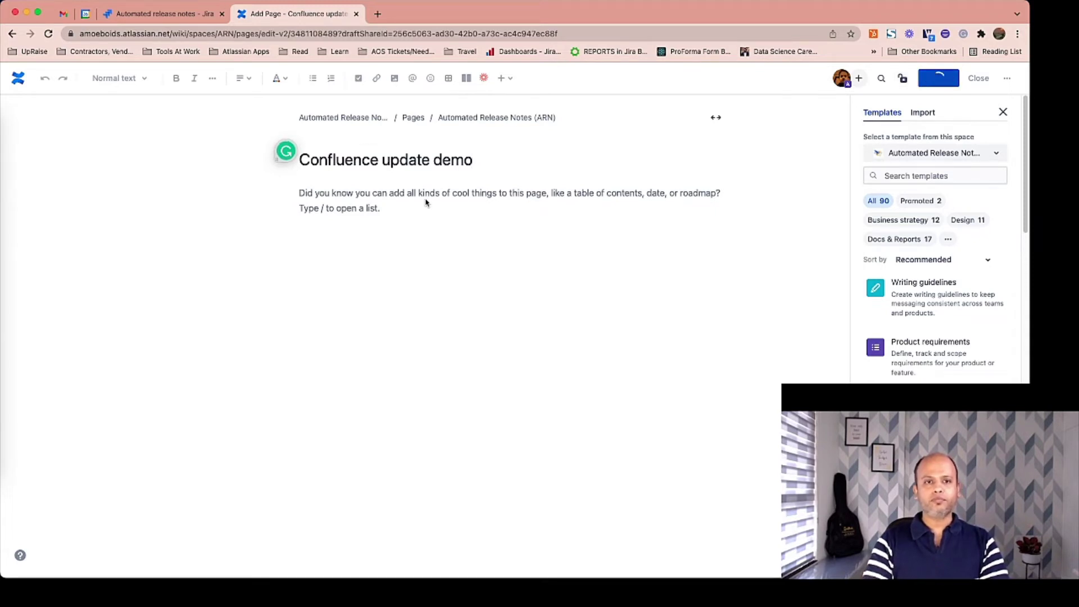
Step: Search spaces for 'automate' and pick Automated Release Notes - Documentation as the target space
left_click(176, 16)
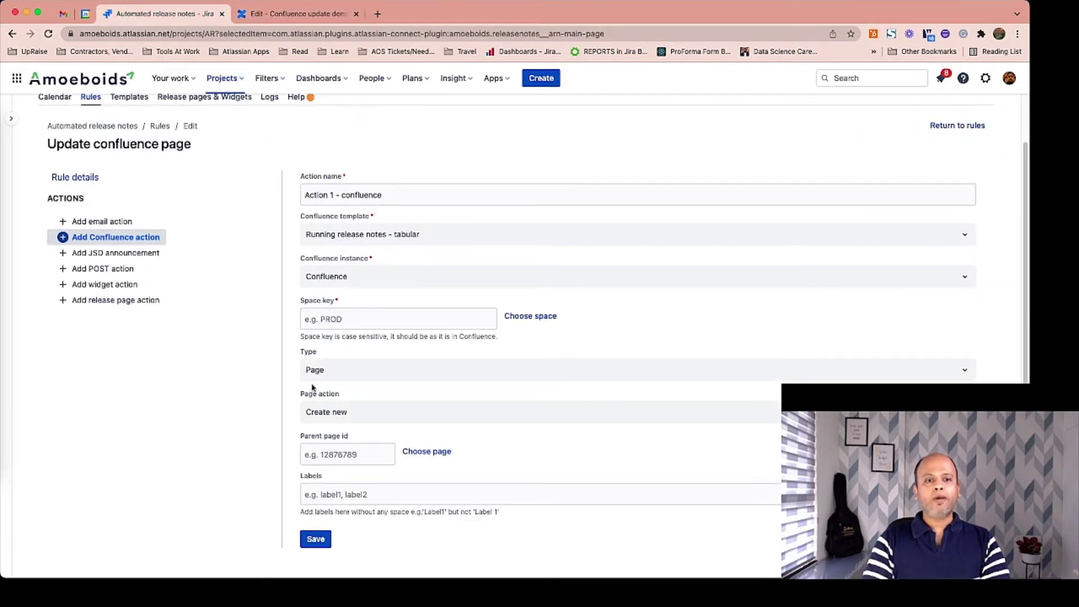
left_click(530, 317)
left_click(465, 202)
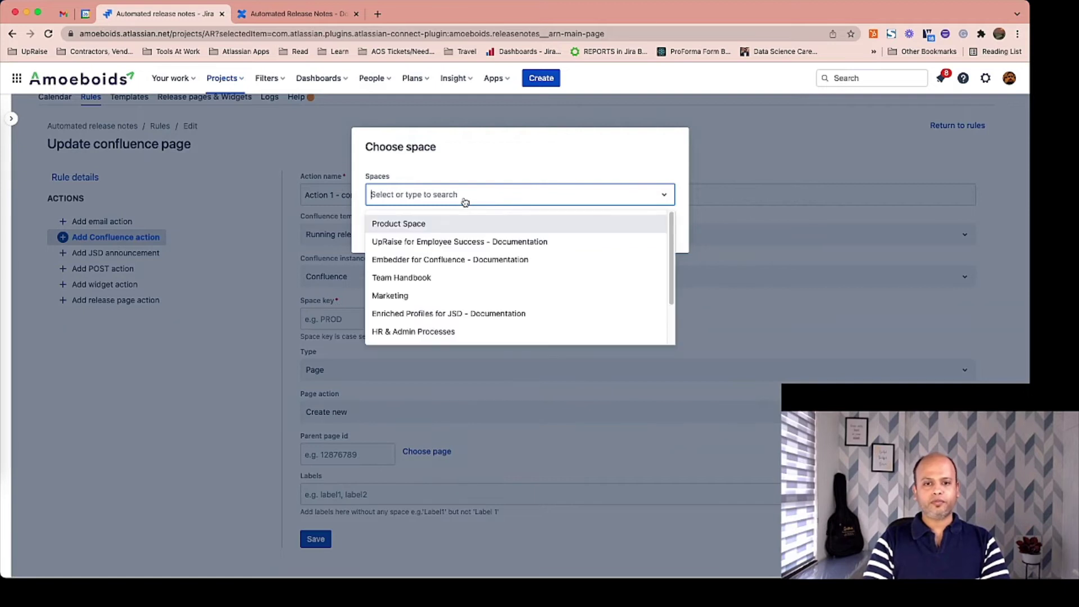
type("automated")
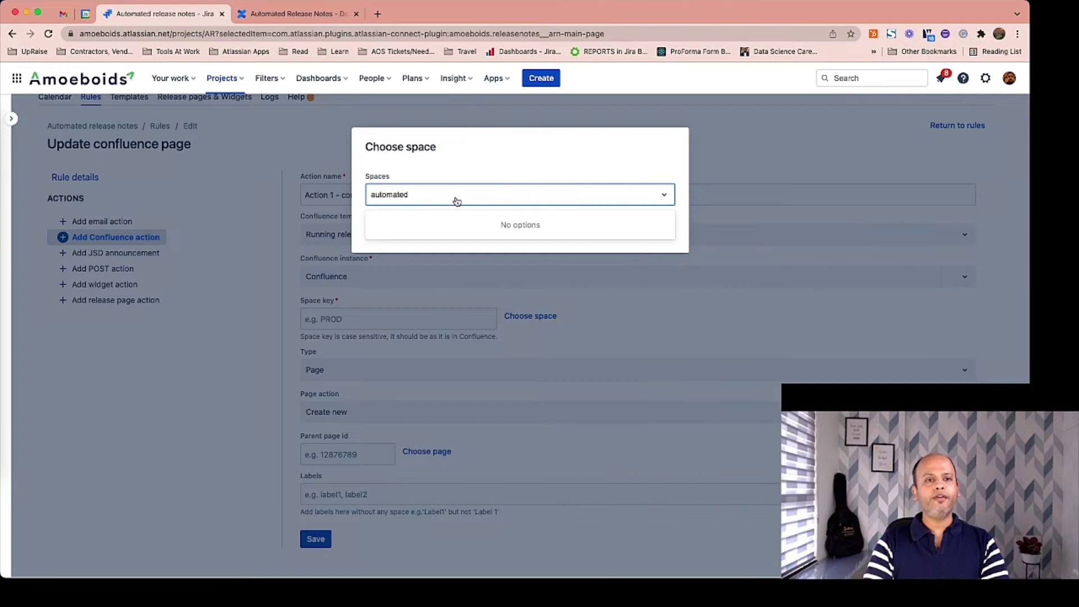
key("super+a")
type("AR")
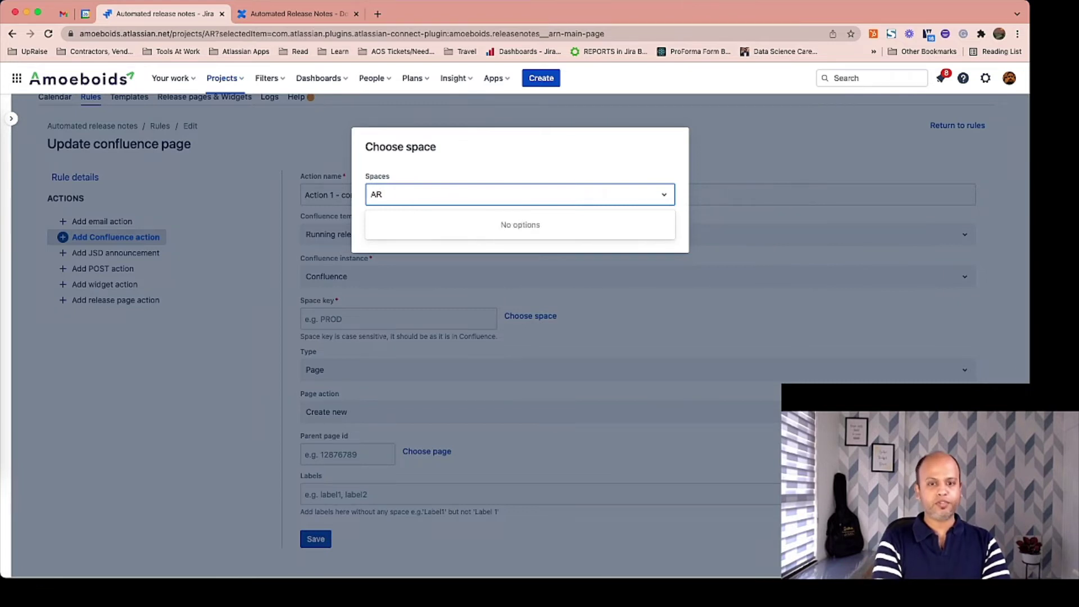
type("N")
key("super+a")
type("automate")
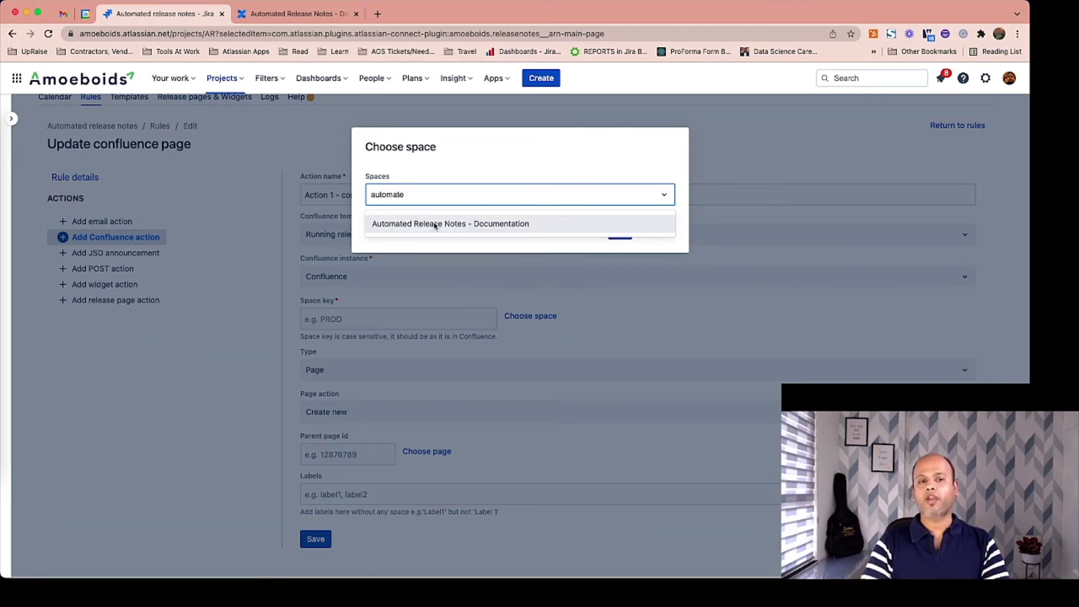
left_click(434, 225)
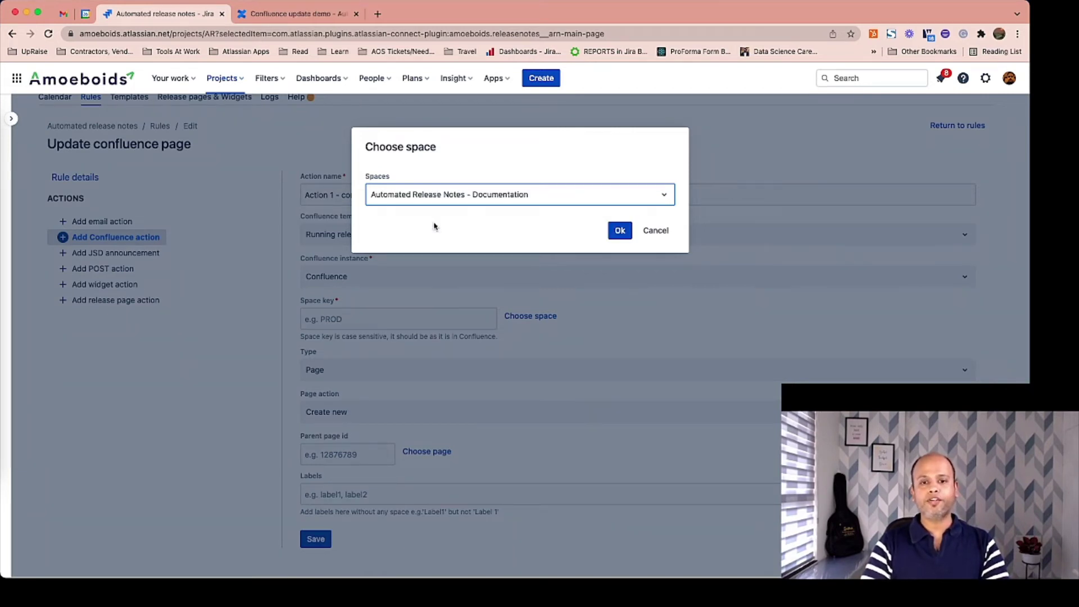
Step: Confirm the space, keep Type as Page, and set Page action to Append to existing page
left_click(621, 235)
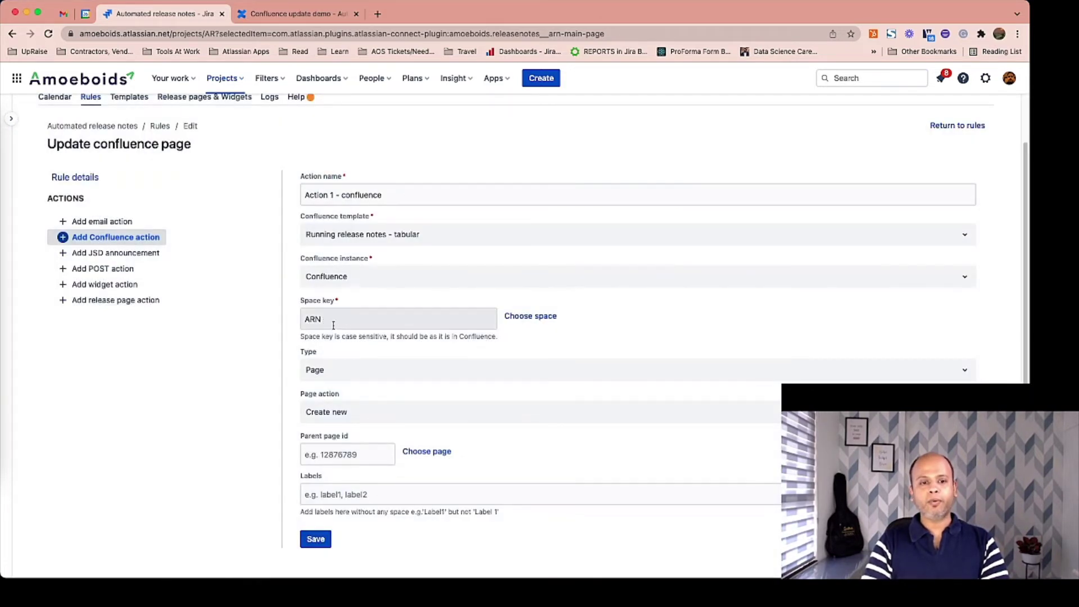
left_click(354, 369)
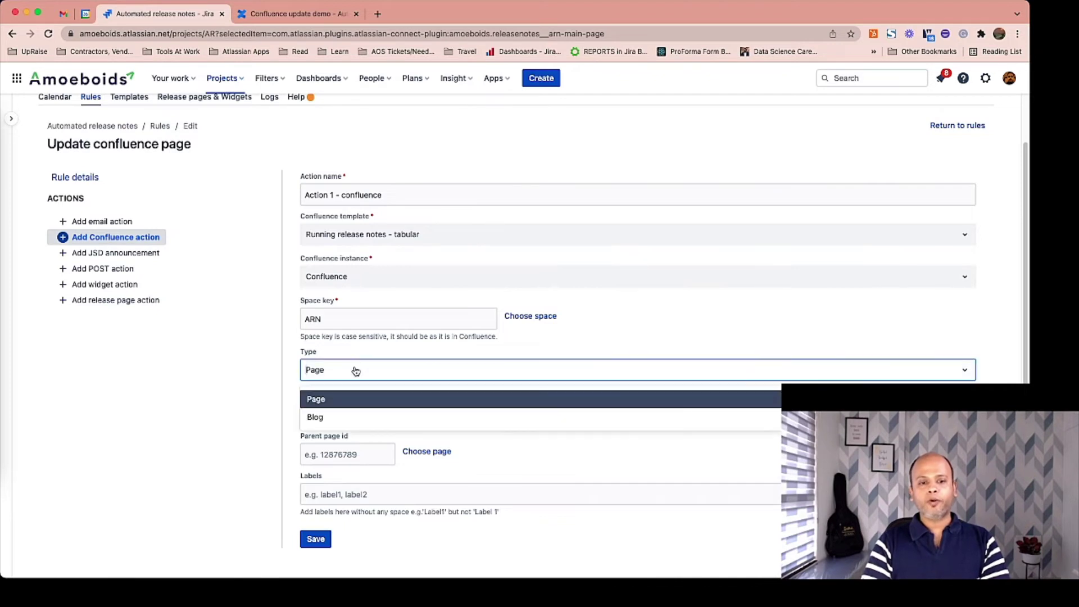
left_click(292, 375)
left_click(361, 414)
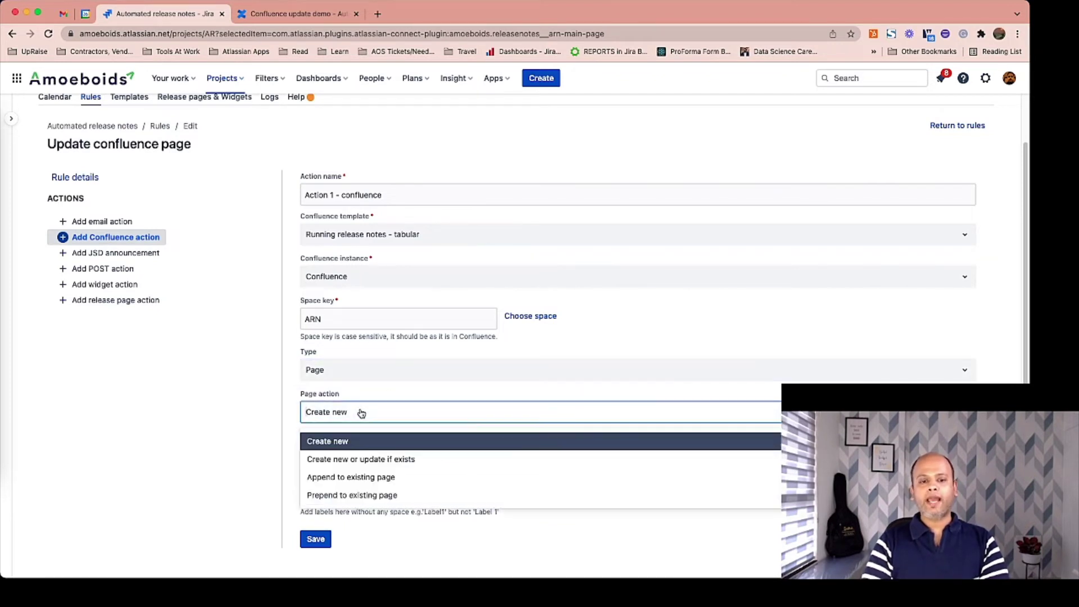
left_click(354, 483)
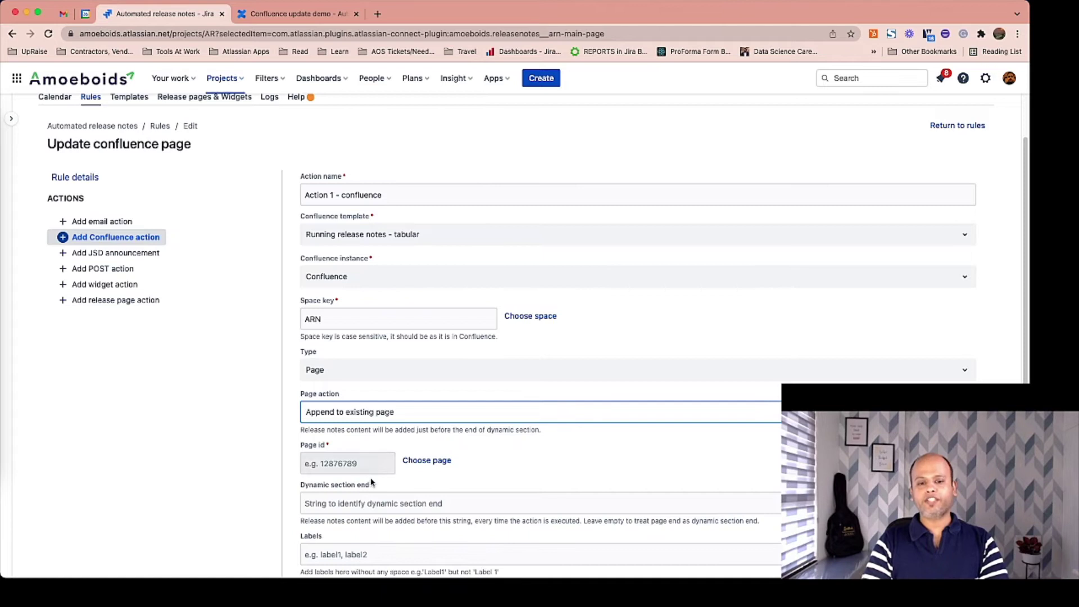
Step: Choose the Confluence update demo page as the target and save the action
scroll(371, 482, "down", 2)
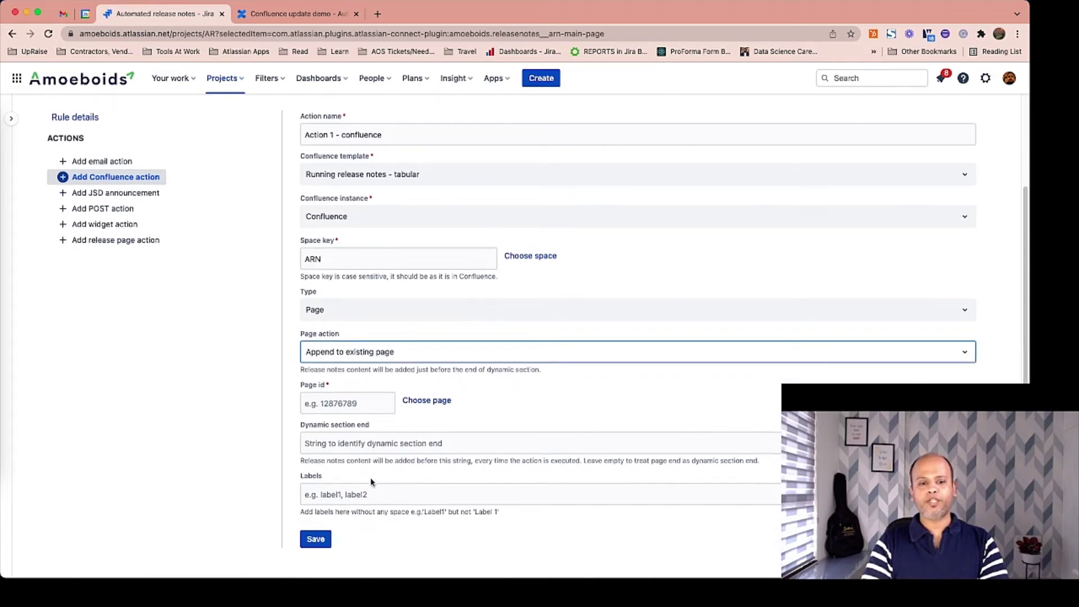
left_click(428, 402)
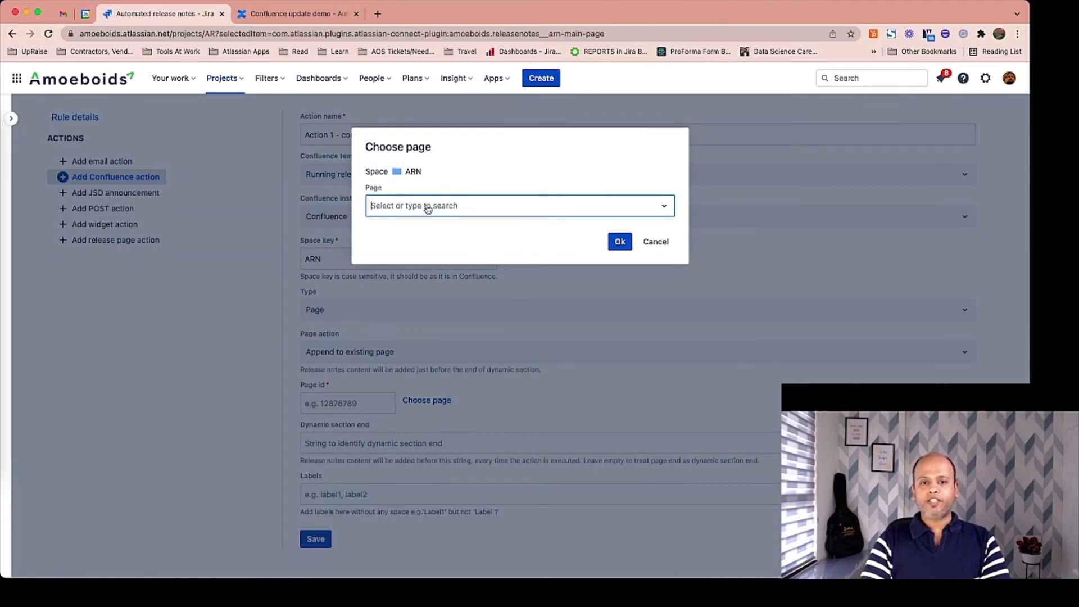
left_click(428, 207)
type("conf")
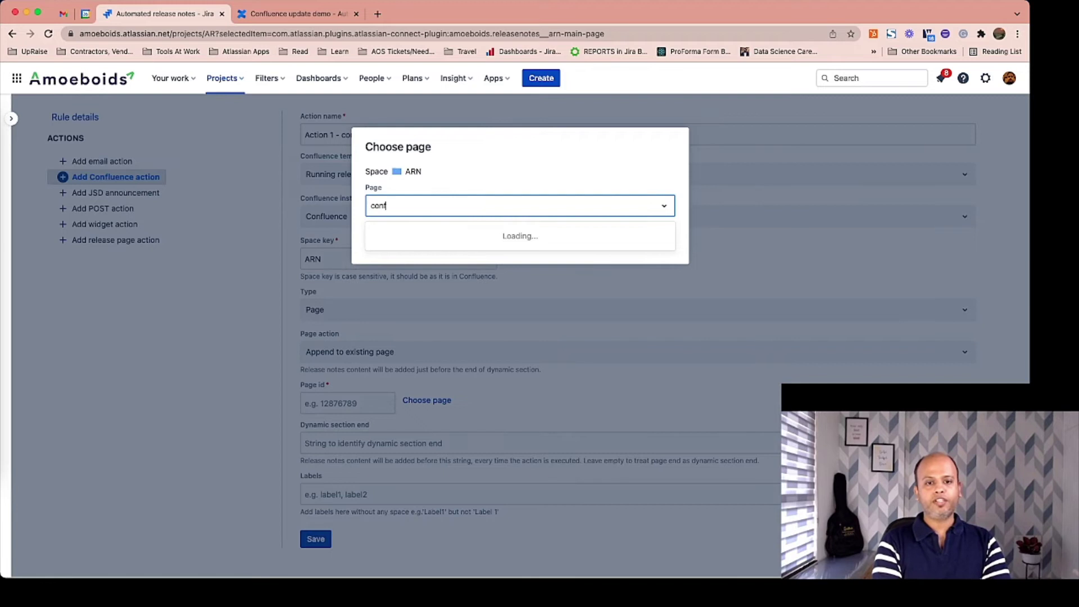
type("l")
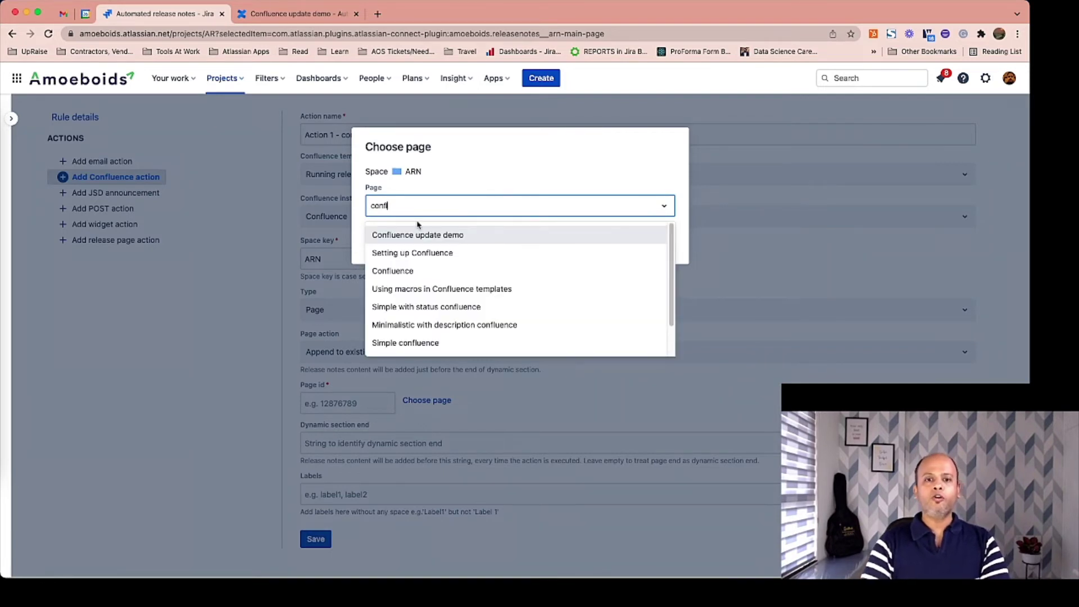
left_click(419, 234)
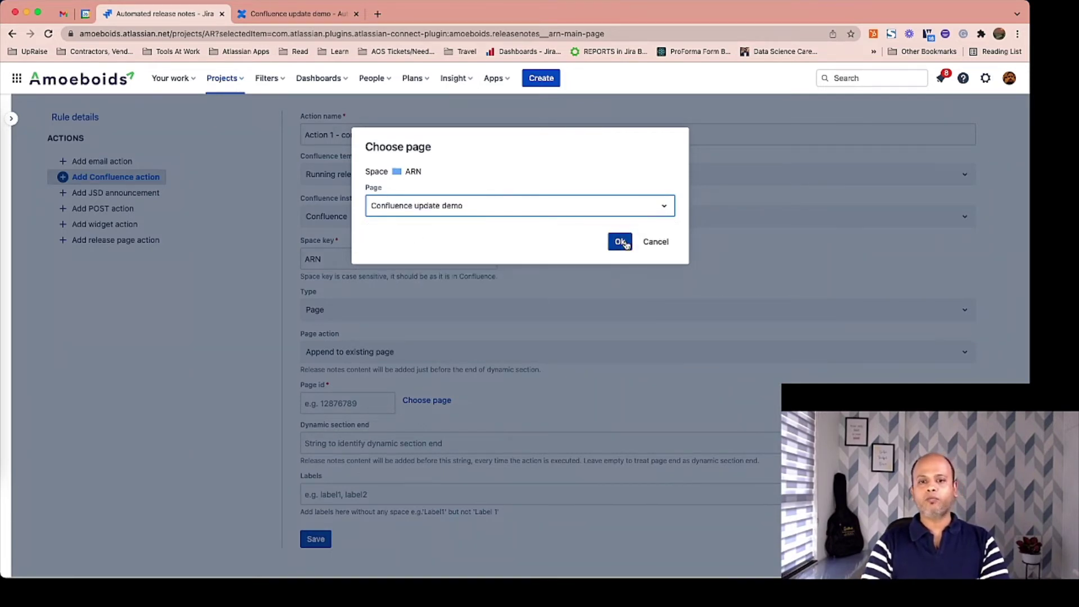
left_click(620, 241)
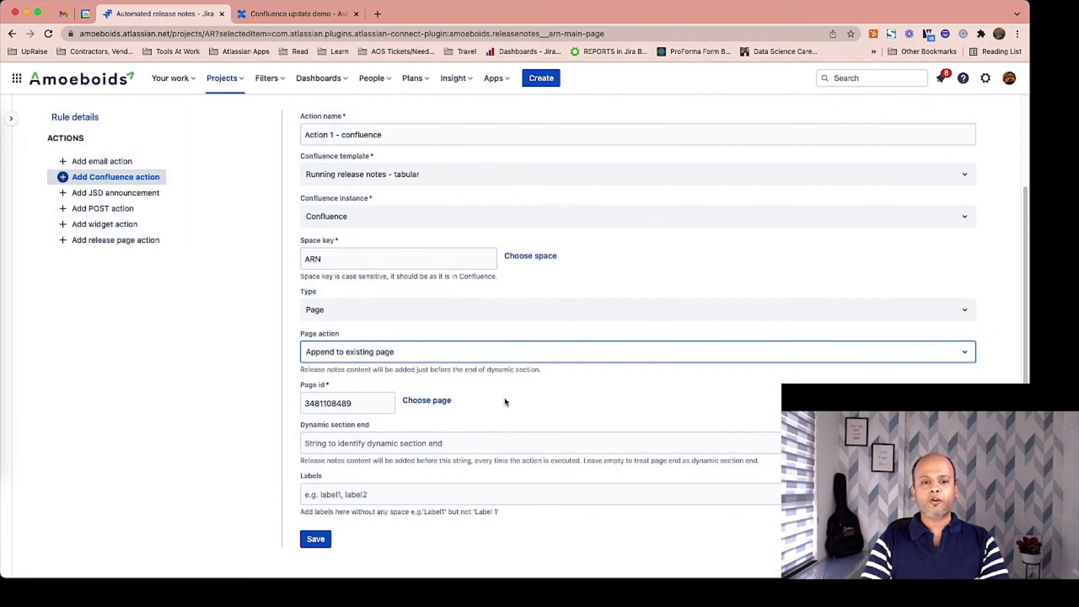
left_click(316, 540)
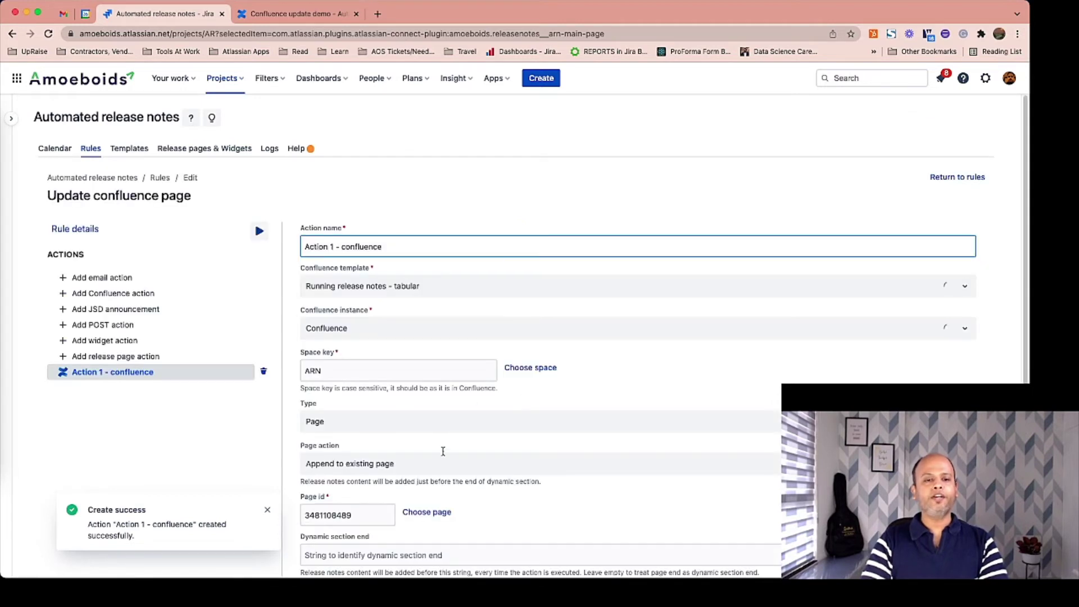
Step: Leave the Dynamic section end field blank on Action 1 - confluence
scroll(450, 453, "down", 3)
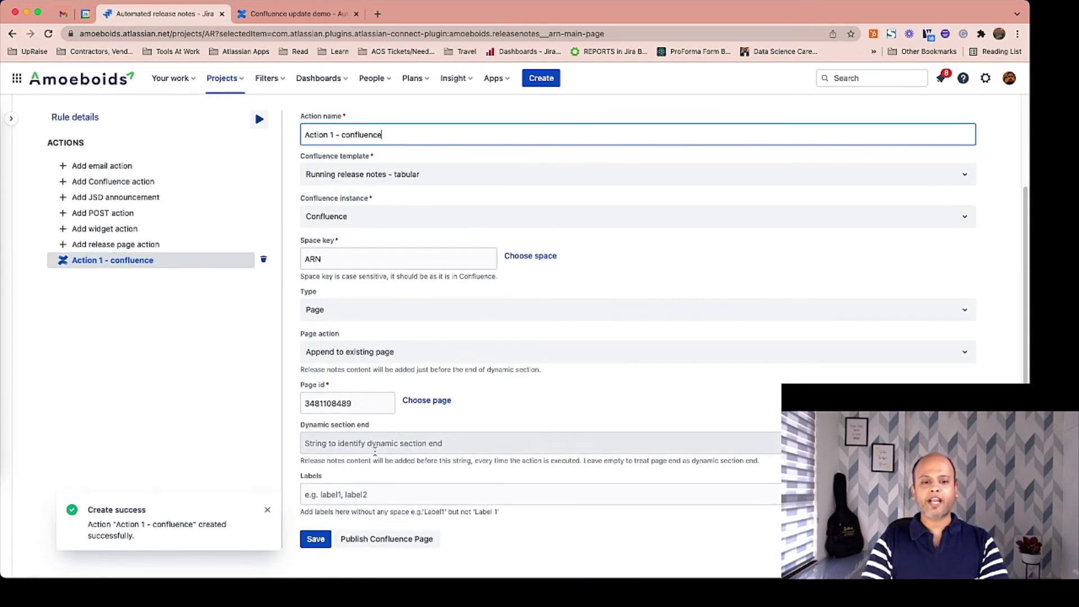
double_click(310, 427)
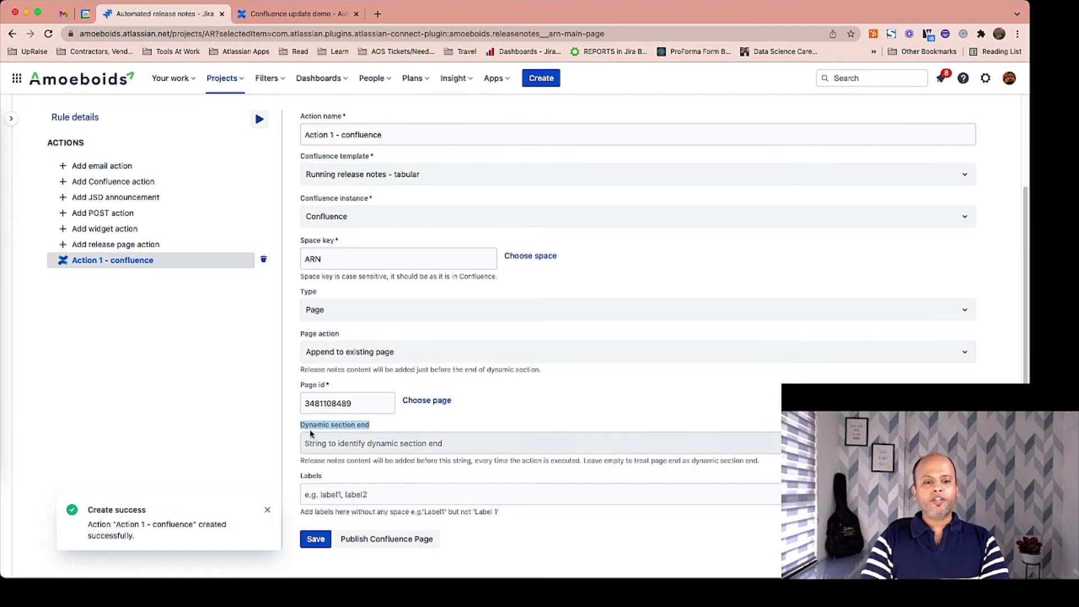
triple_click(310, 427)
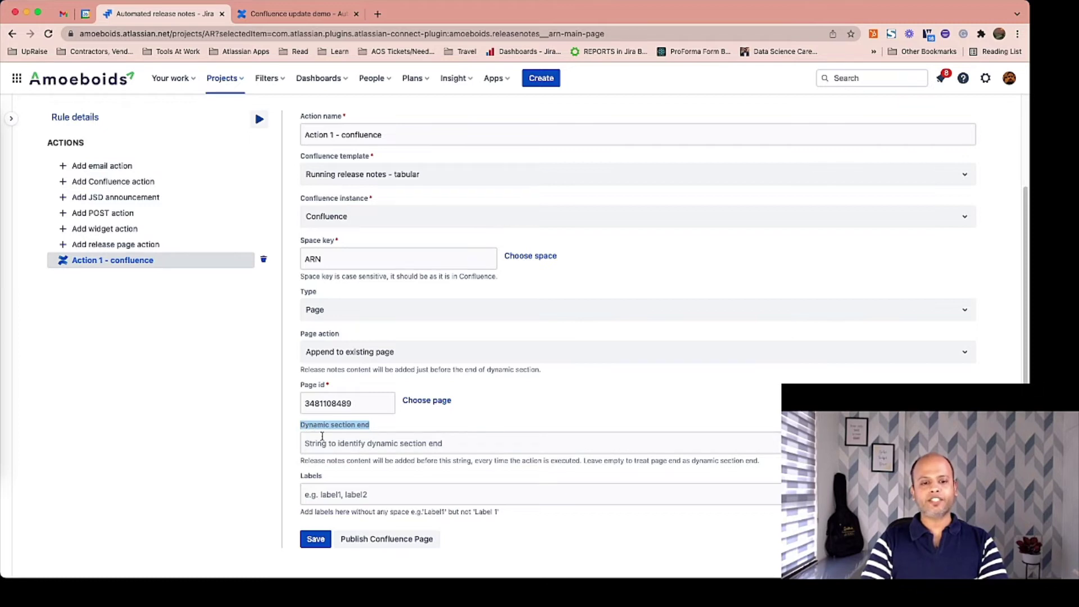
left_click(325, 442)
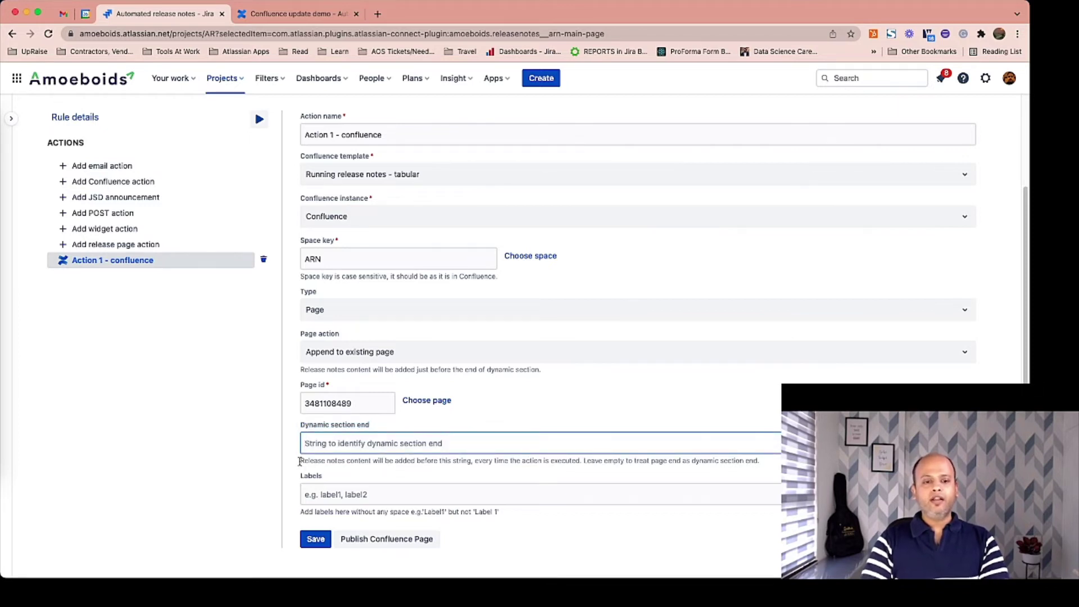
left_click(300, 461)
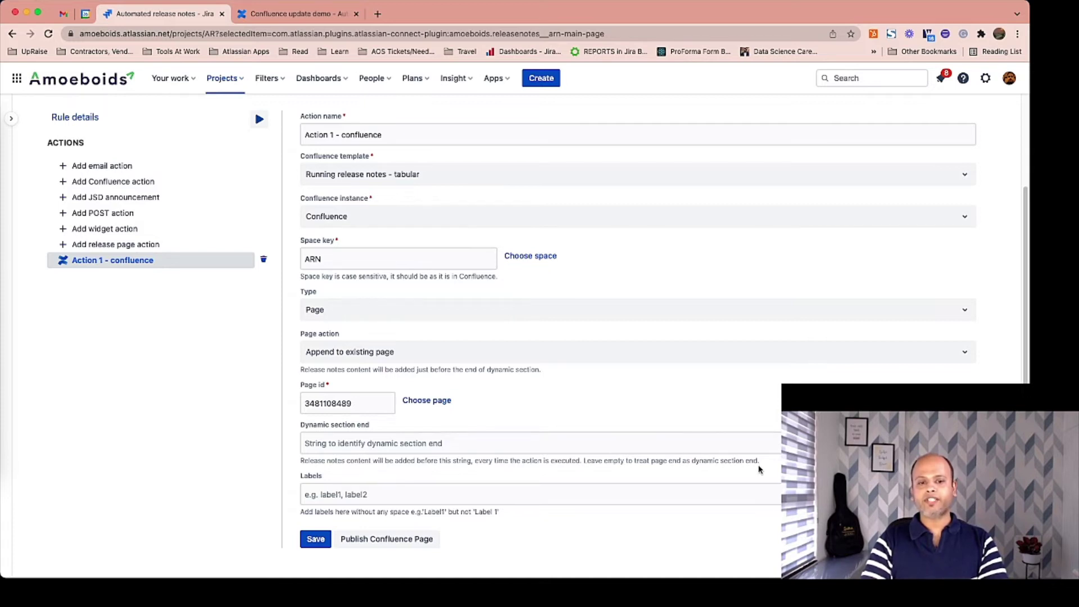
Step: Set Action 1's page action to Prepend to existing page, leaving dynamic section start empty, and save
left_click(432, 353)
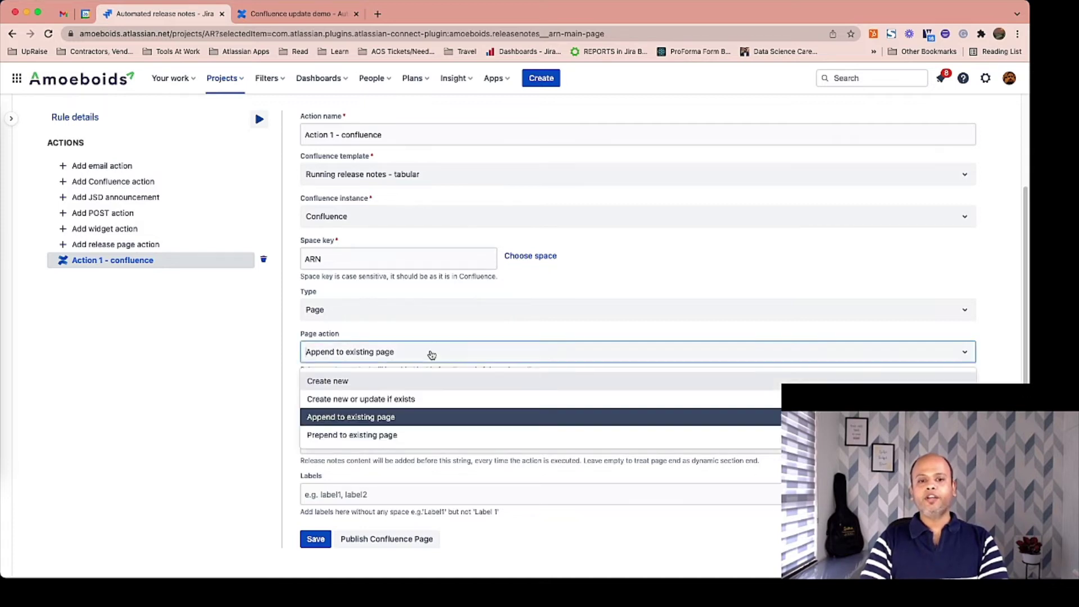
left_click(386, 437)
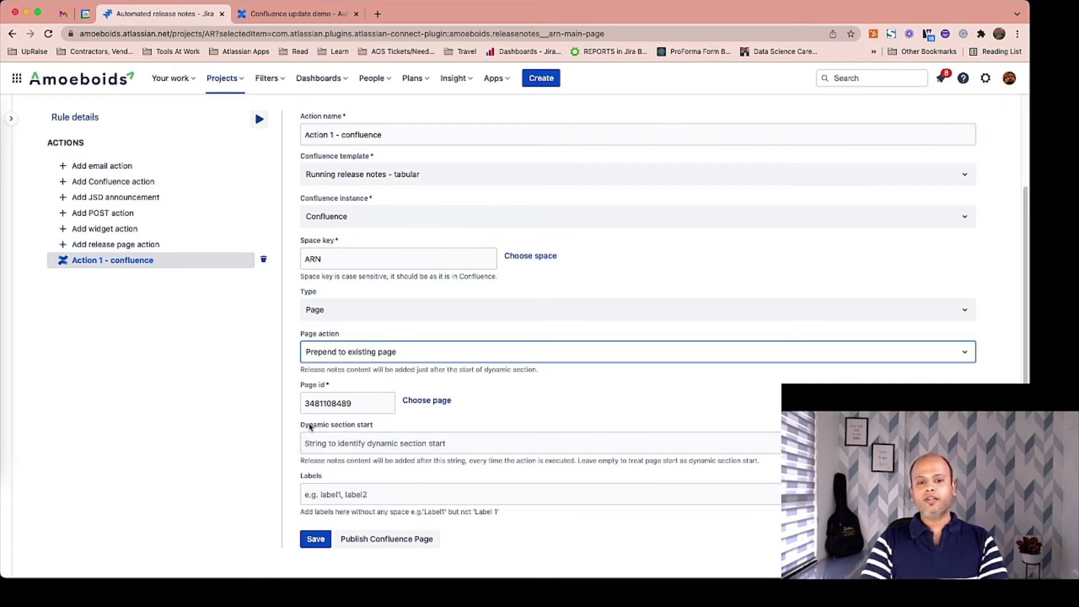
triple_click(309, 428)
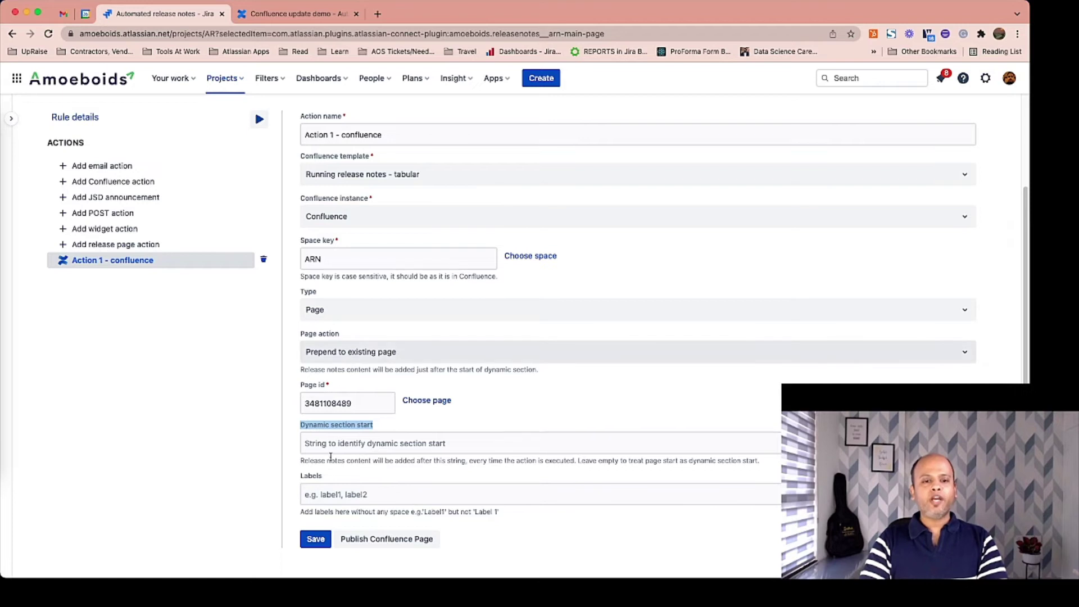
left_click(319, 540)
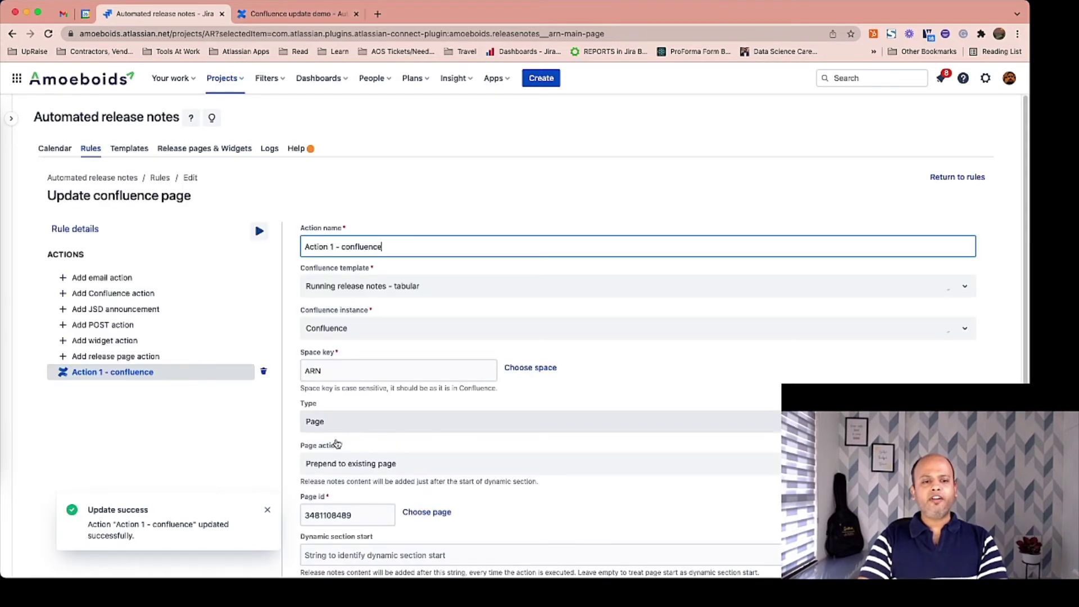
scroll(356, 475, "down", 2)
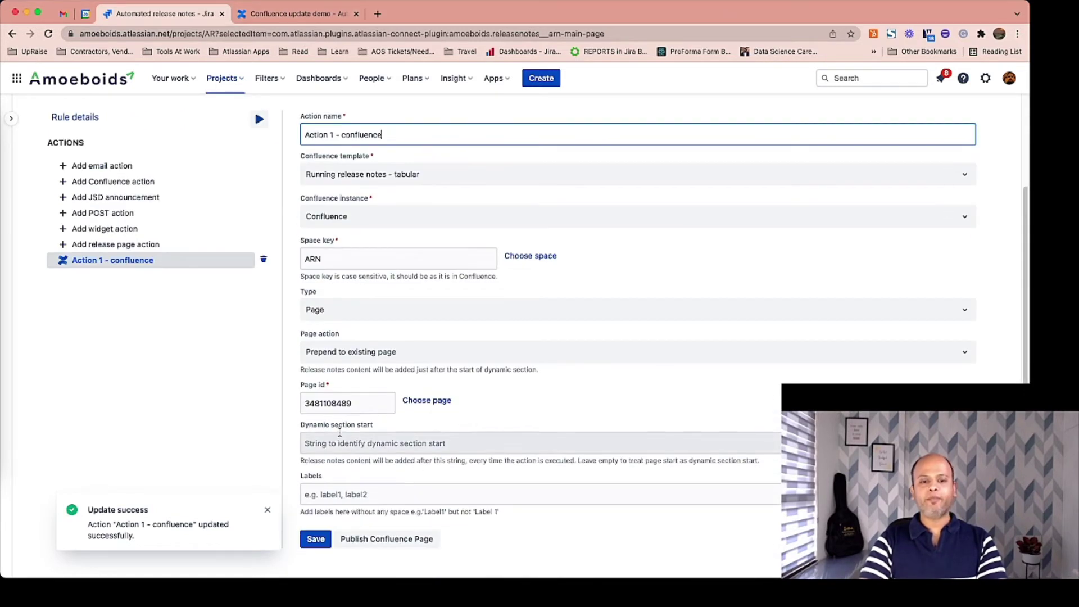
scroll(231, 432, "up", 2)
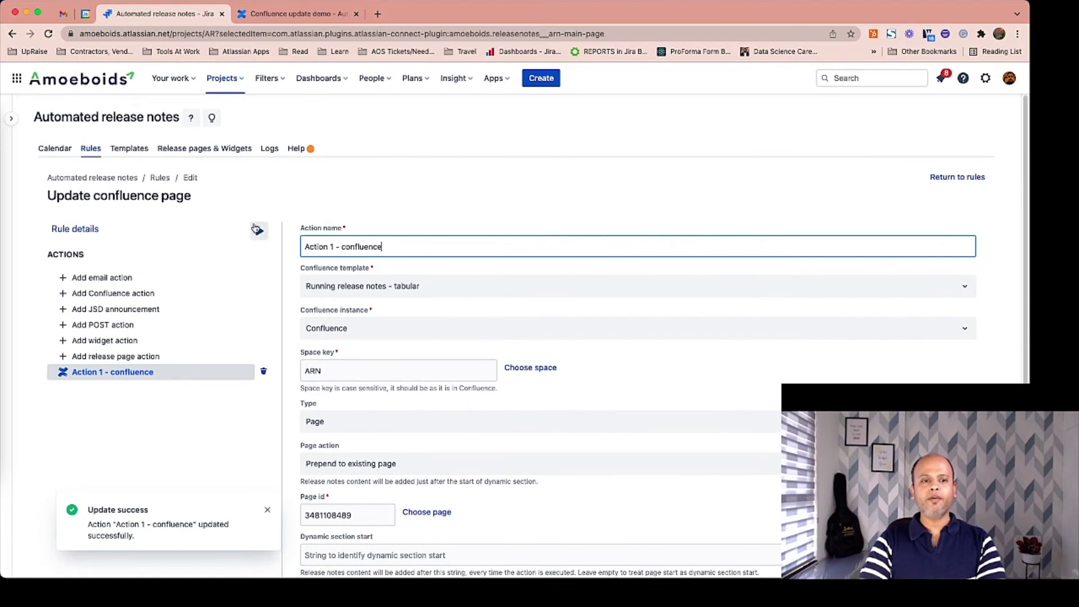
Step: Run the rule for released version 10th August 2021, found by searching 'august'
left_click(259, 233)
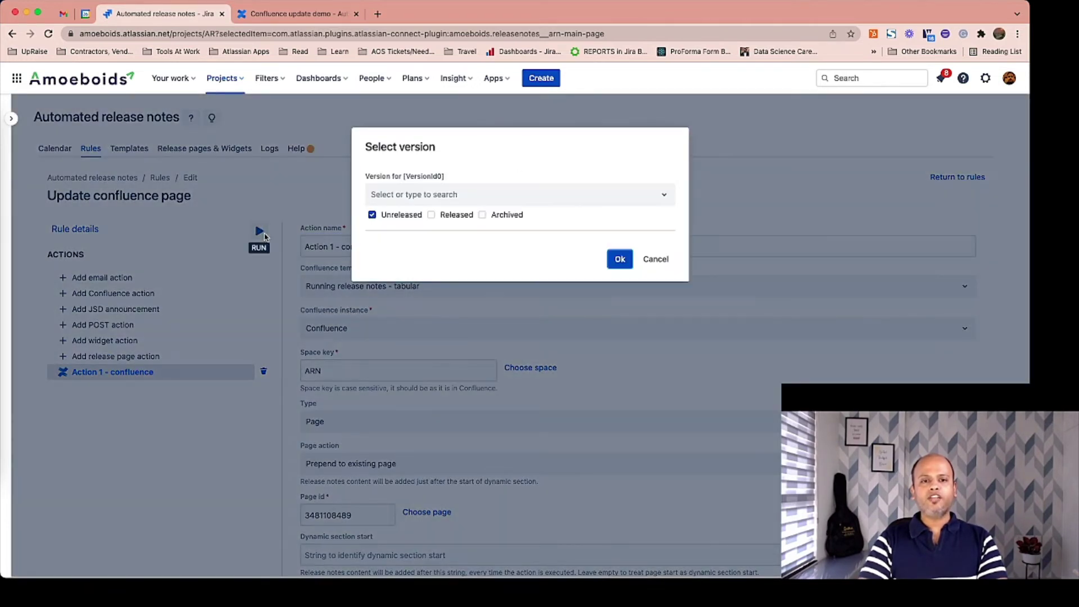
left_click(431, 215)
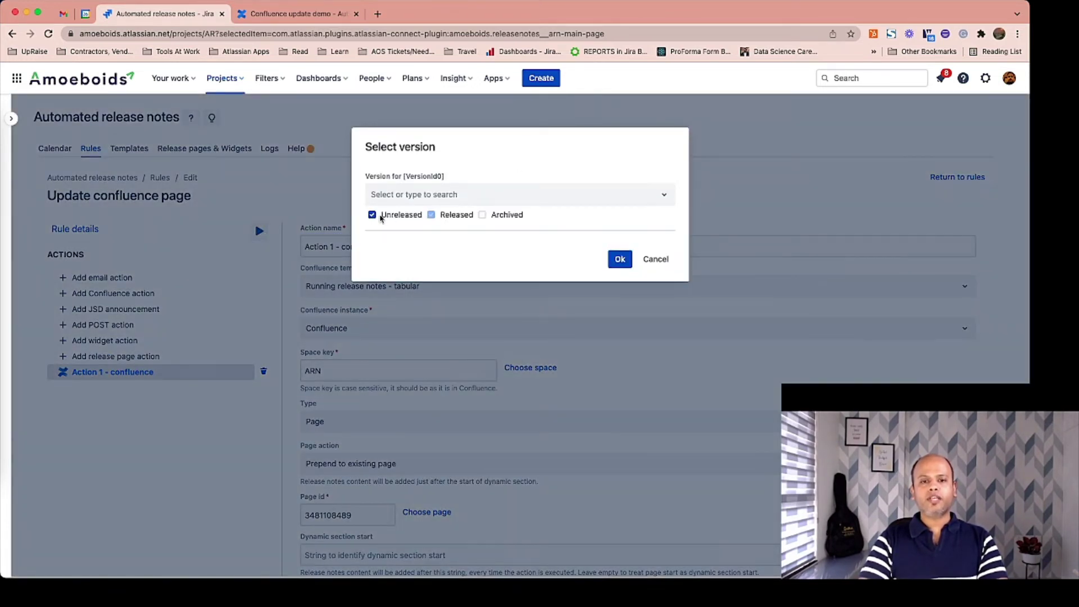
left_click(409, 199)
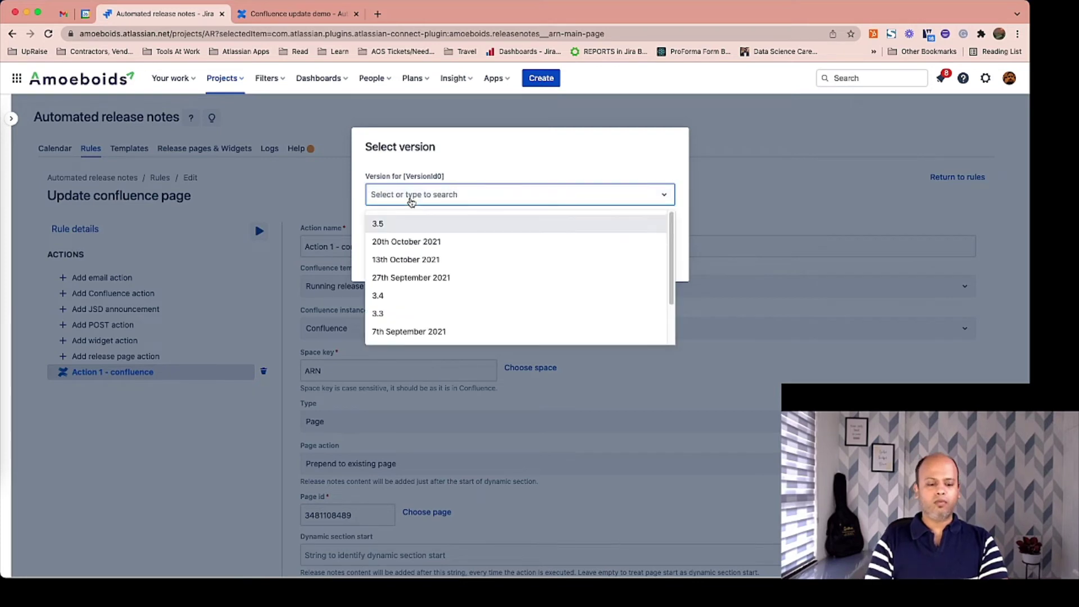
type("august")
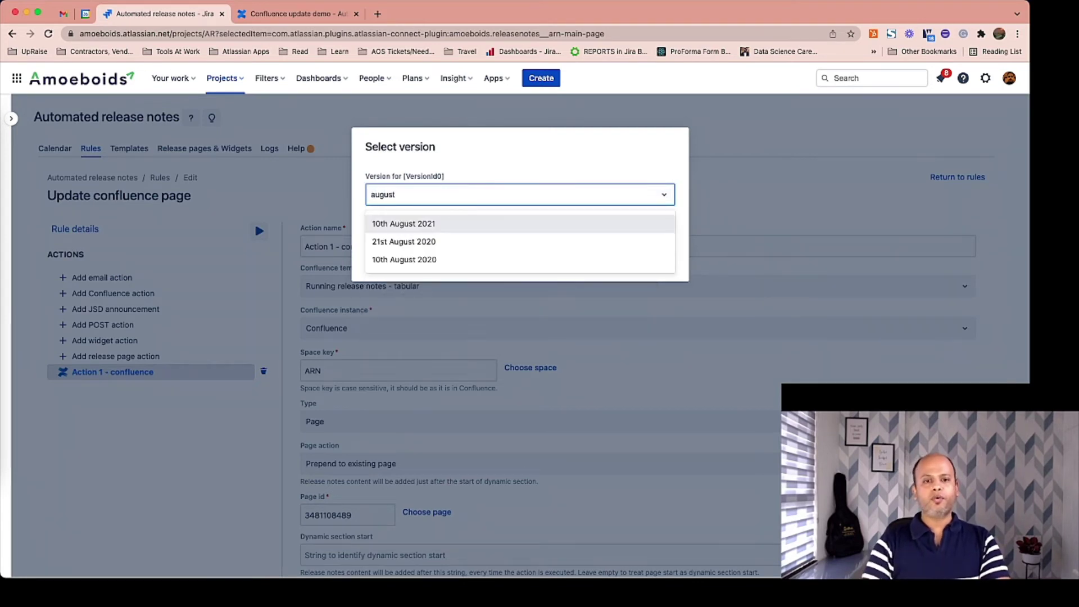
left_click(414, 224)
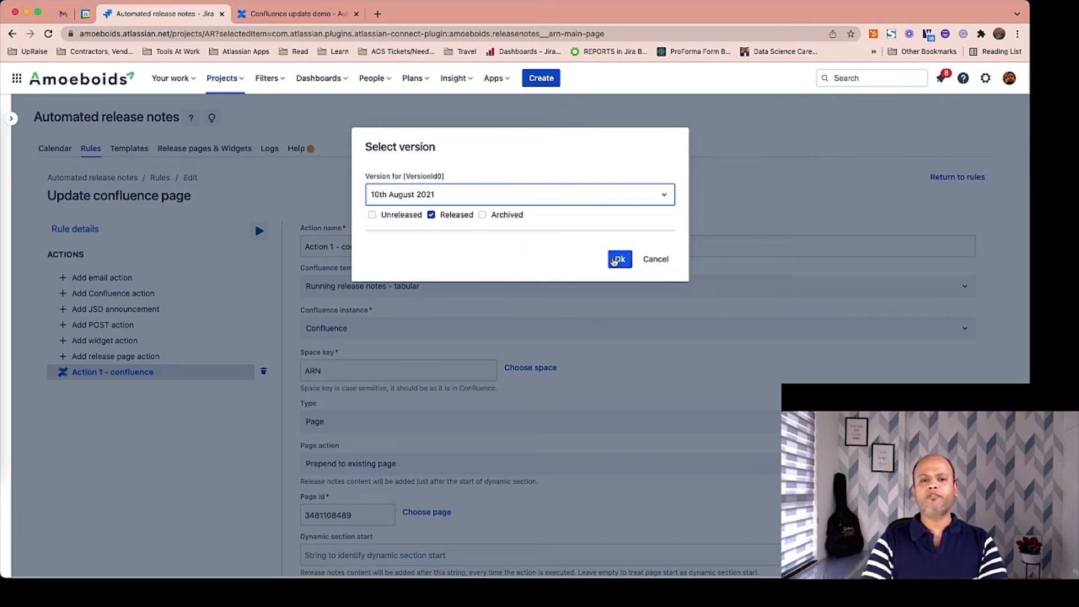
left_click(619, 261)
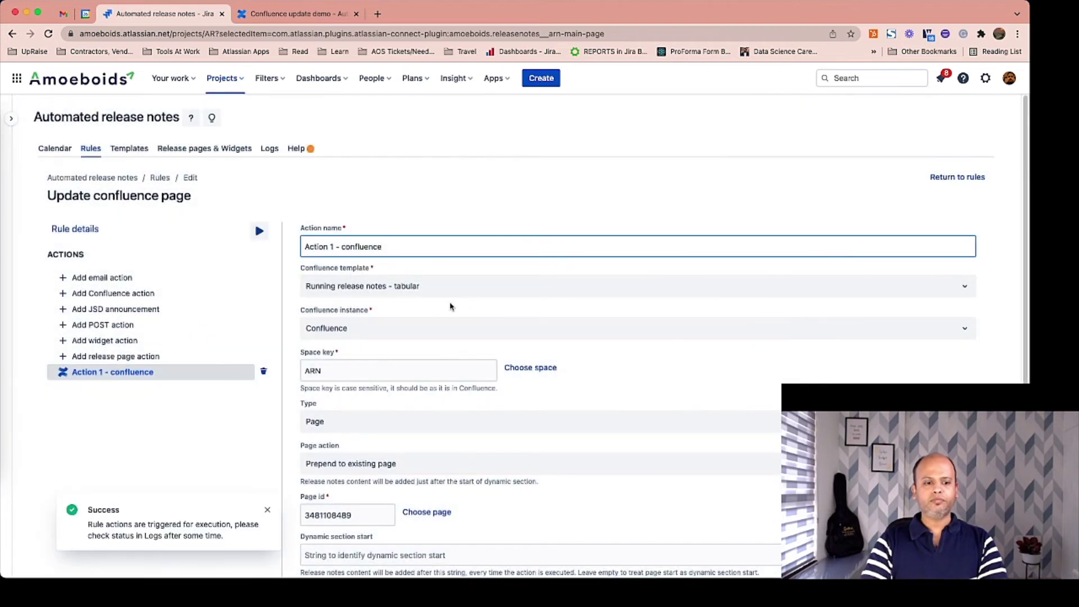
Step: Refresh the execution Logs repeatedly until the latest runs load, all marked Success
left_click(271, 152)
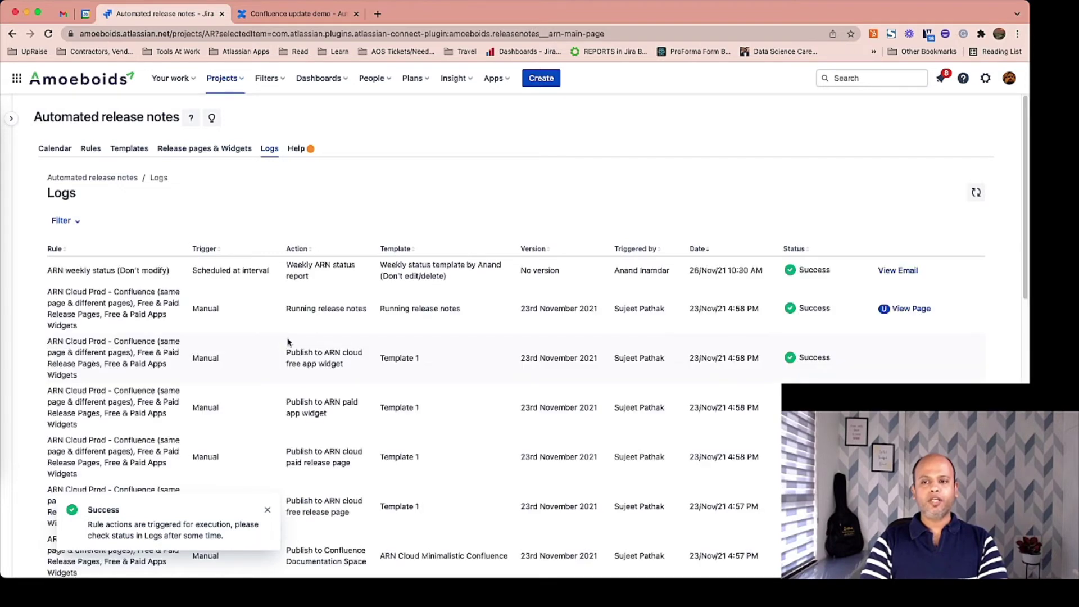
left_click(977, 196)
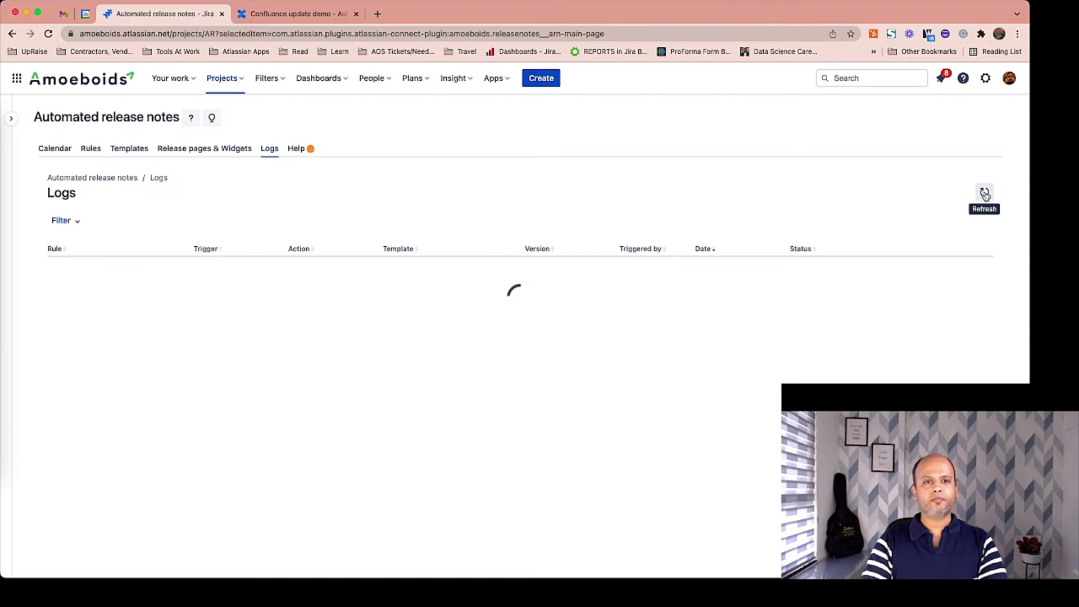
left_click(985, 194)
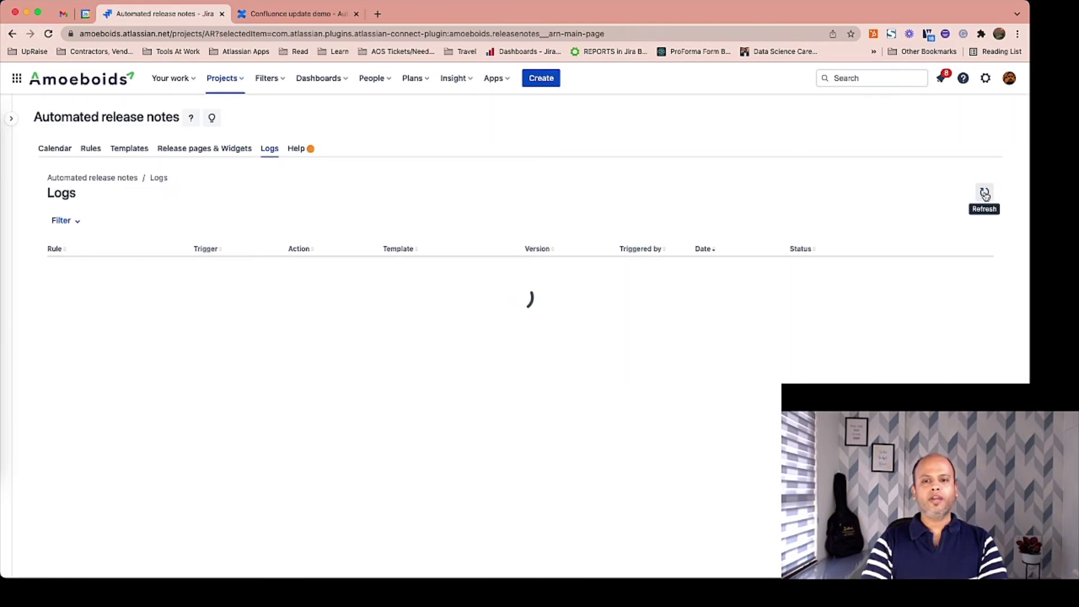
left_click(984, 195)
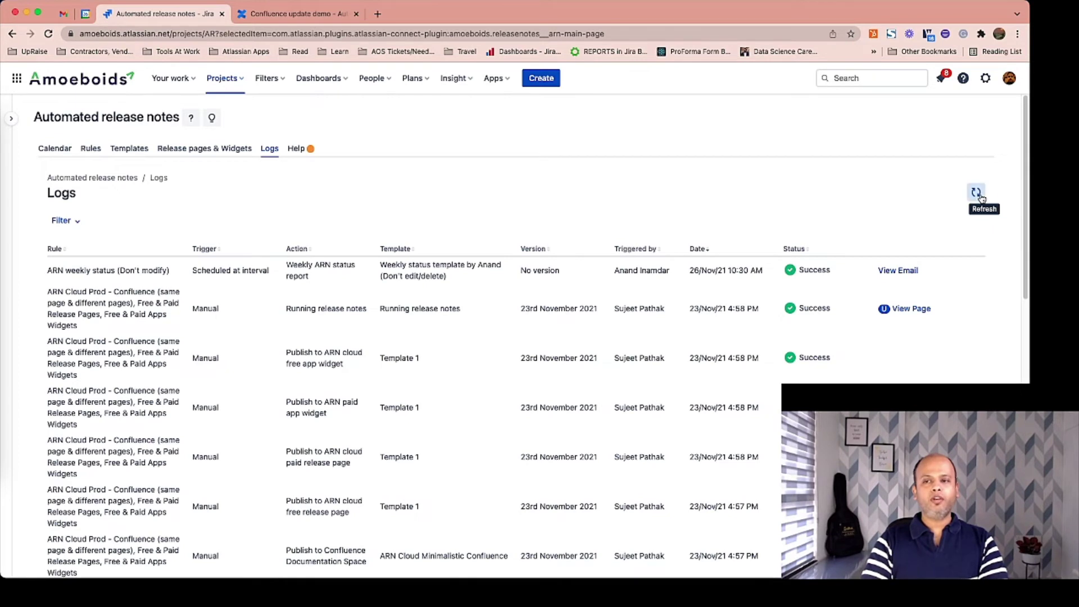
left_click(981, 195)
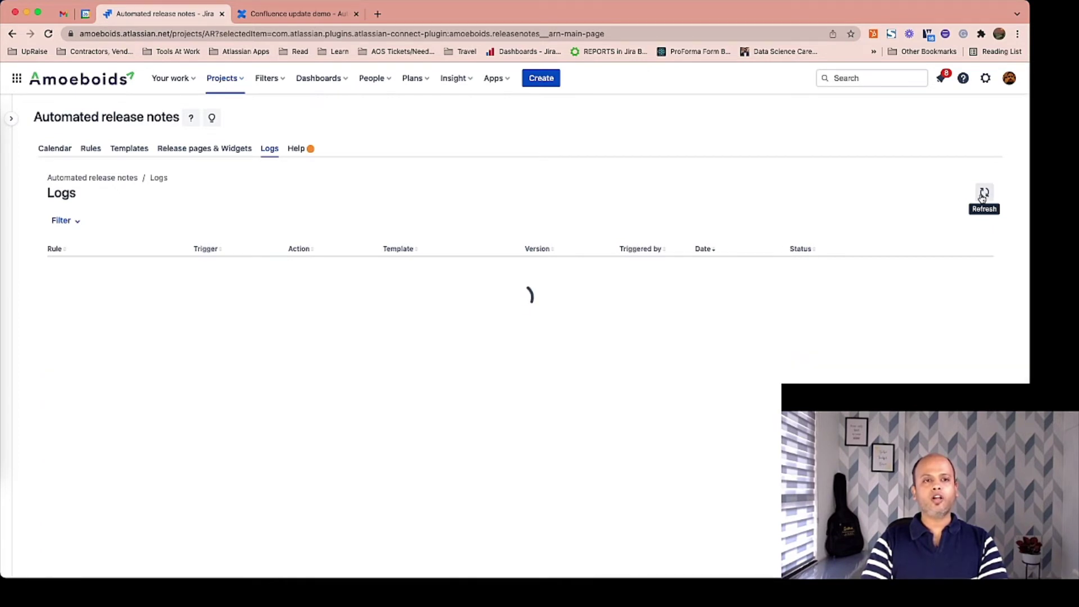
left_click(981, 196)
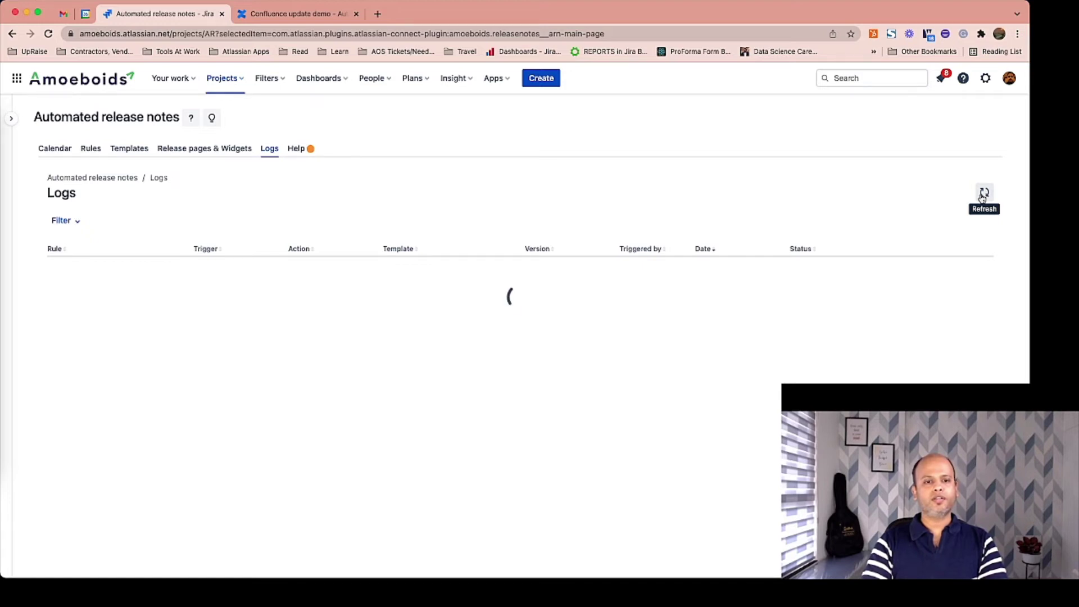
left_click(981, 197)
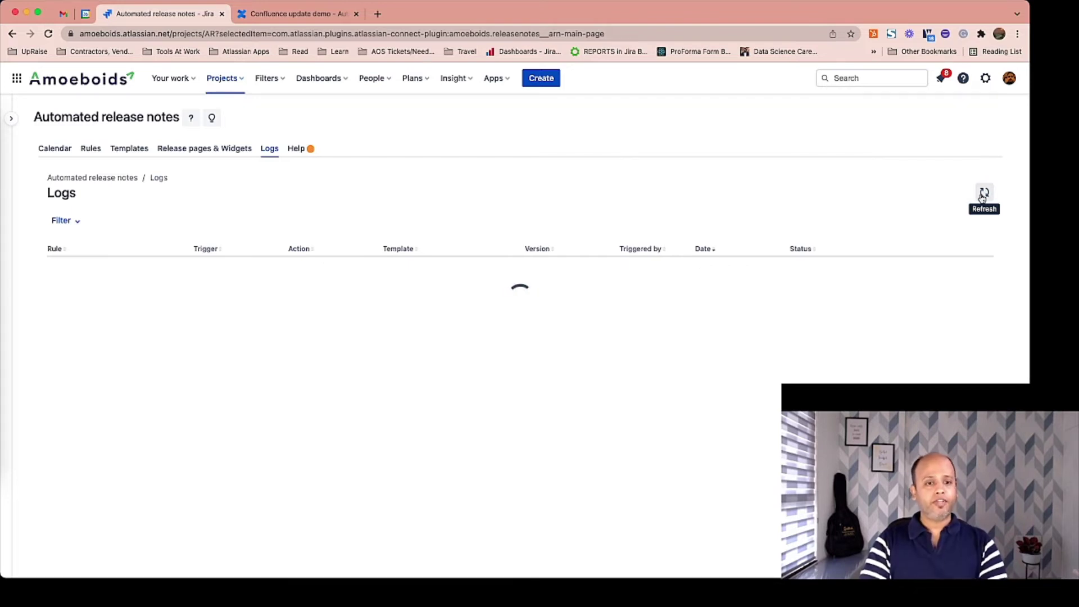
left_click(982, 196)
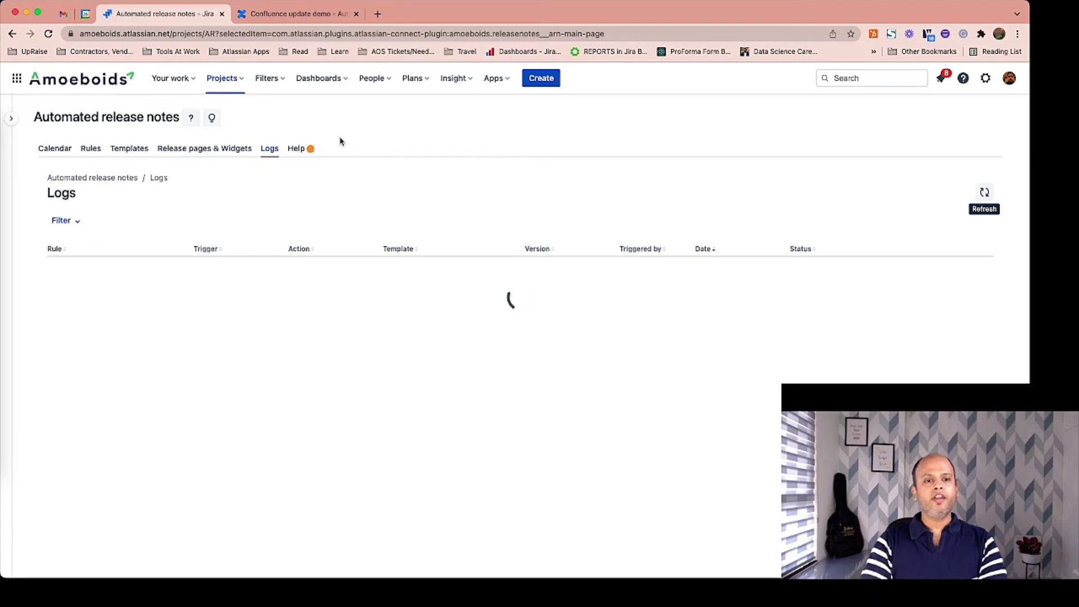
left_click(275, 20)
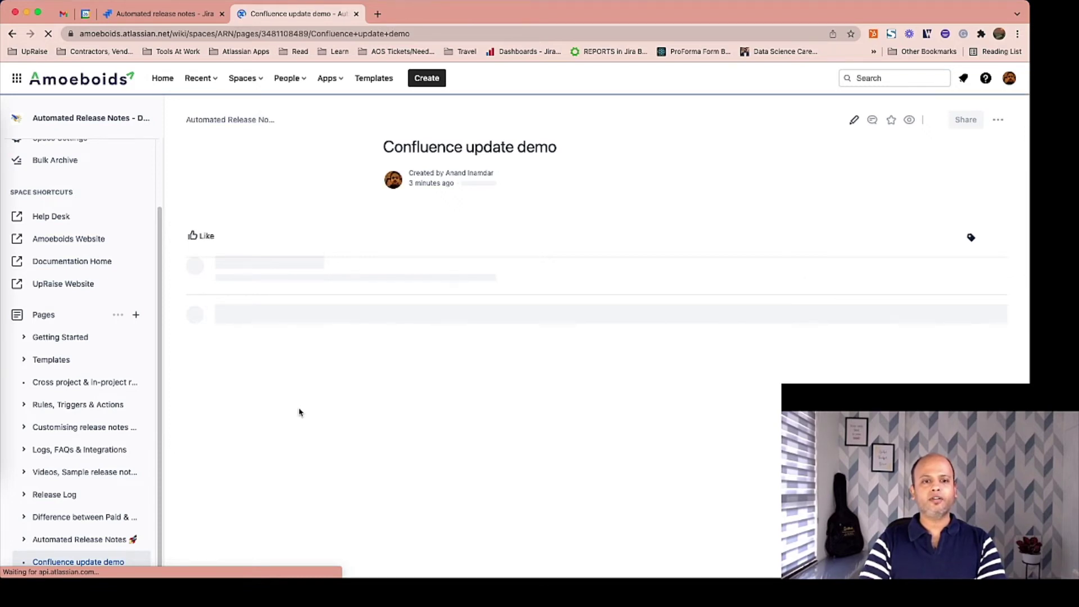
Step: Read the Failure error on the 10th August 2021 Update confluence page run: page title already exists
left_click(165, 14)
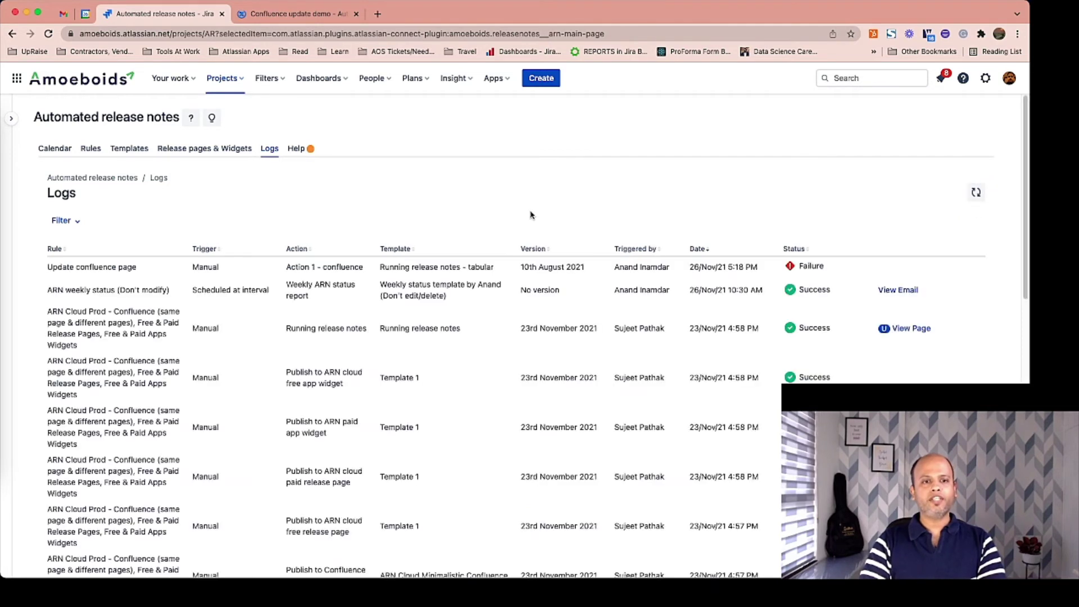
triple_click(74, 265)
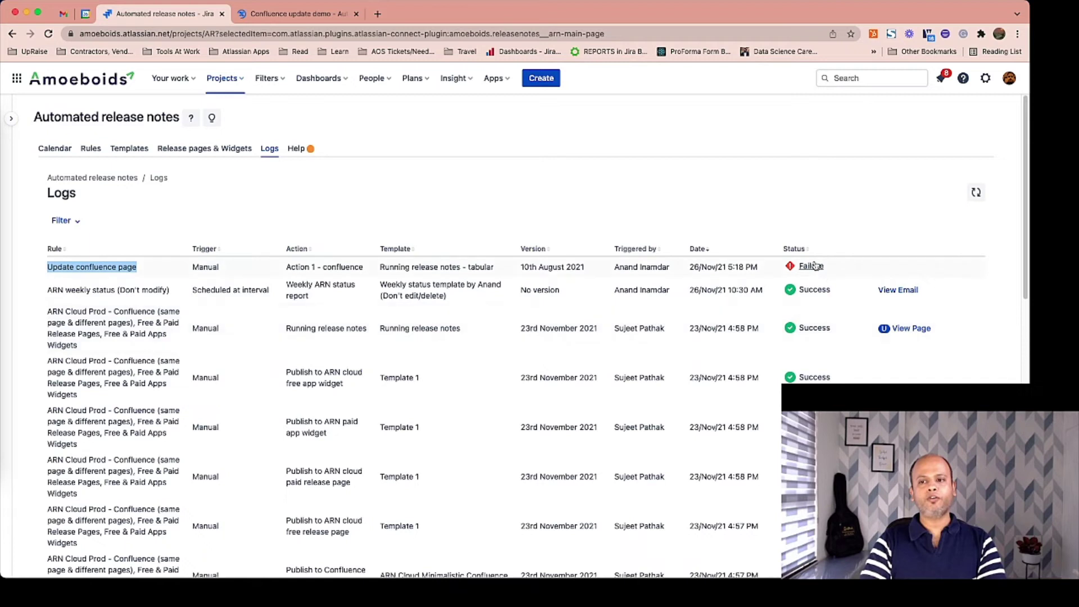
mouse_move(813, 267)
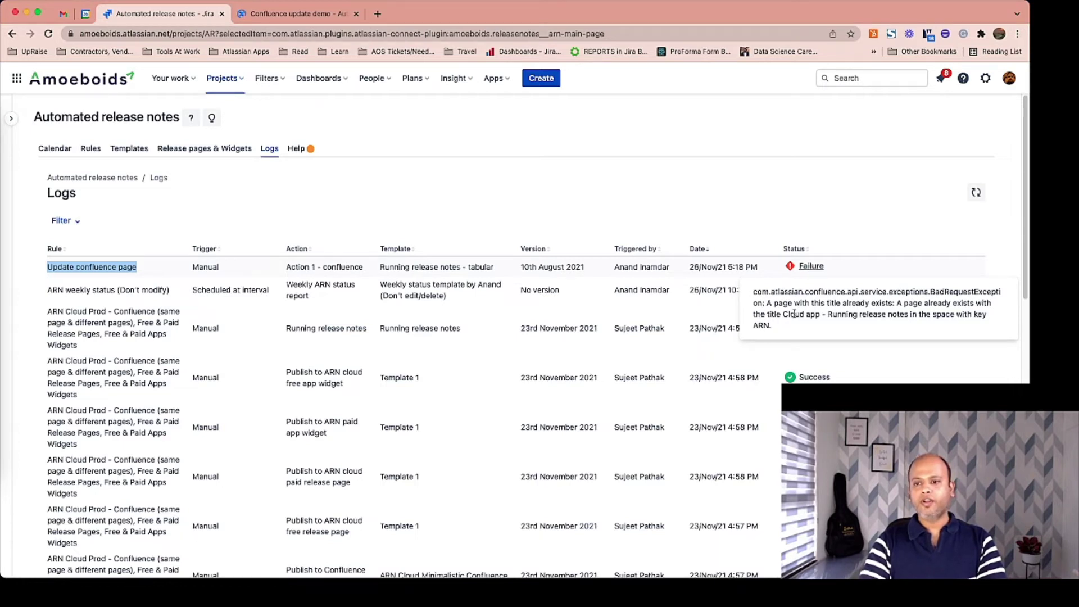
left_click_drag(784, 314, 914, 316)
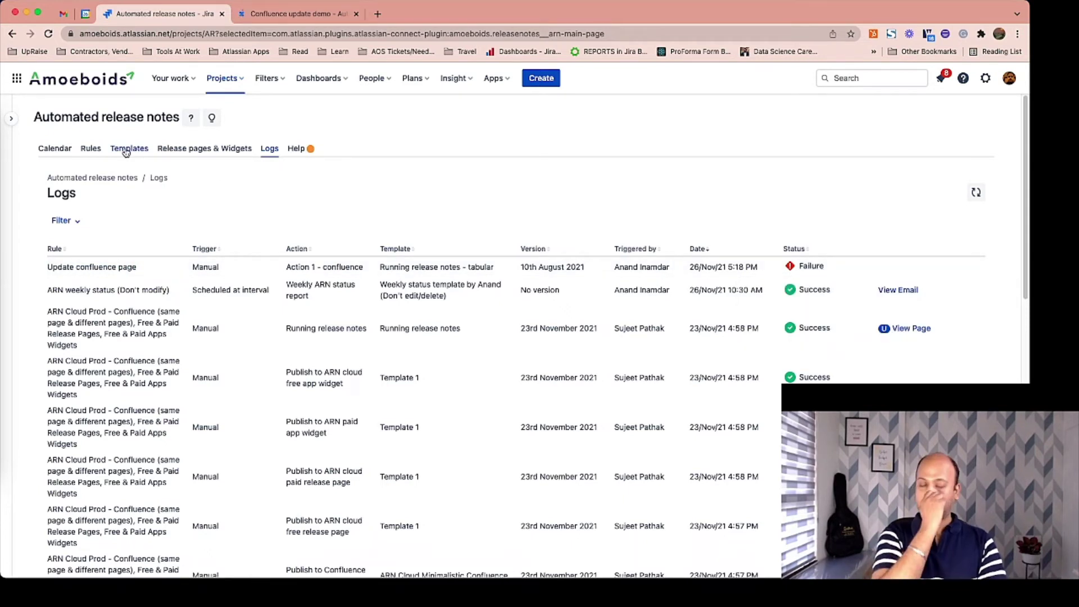
Step: Change the tabular template's page title to 'Cloud app - Running release notes - tabular' and save it
left_click(129, 148)
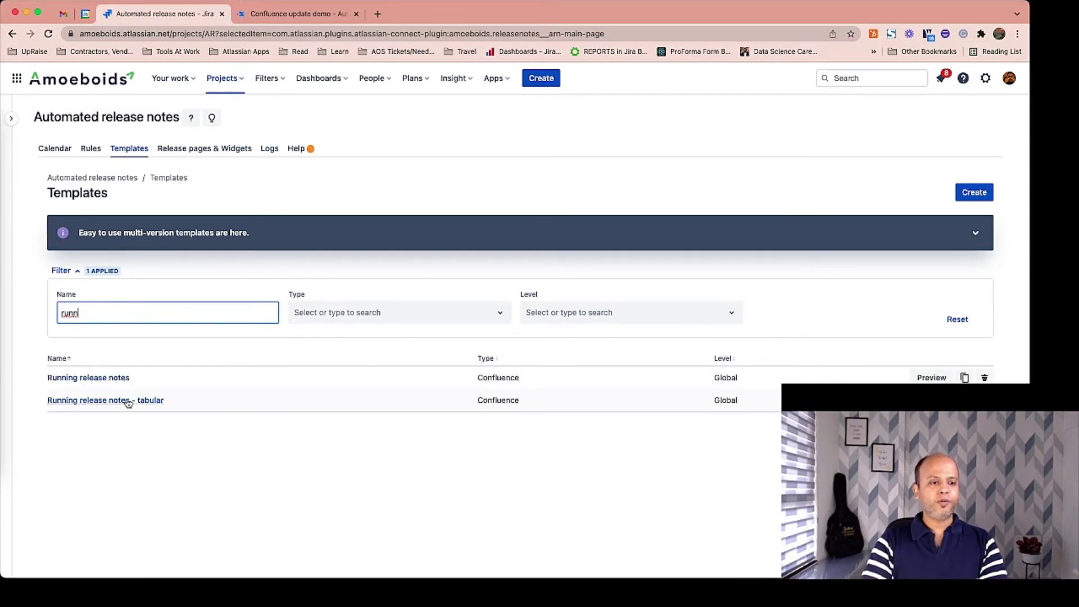
left_click(130, 401)
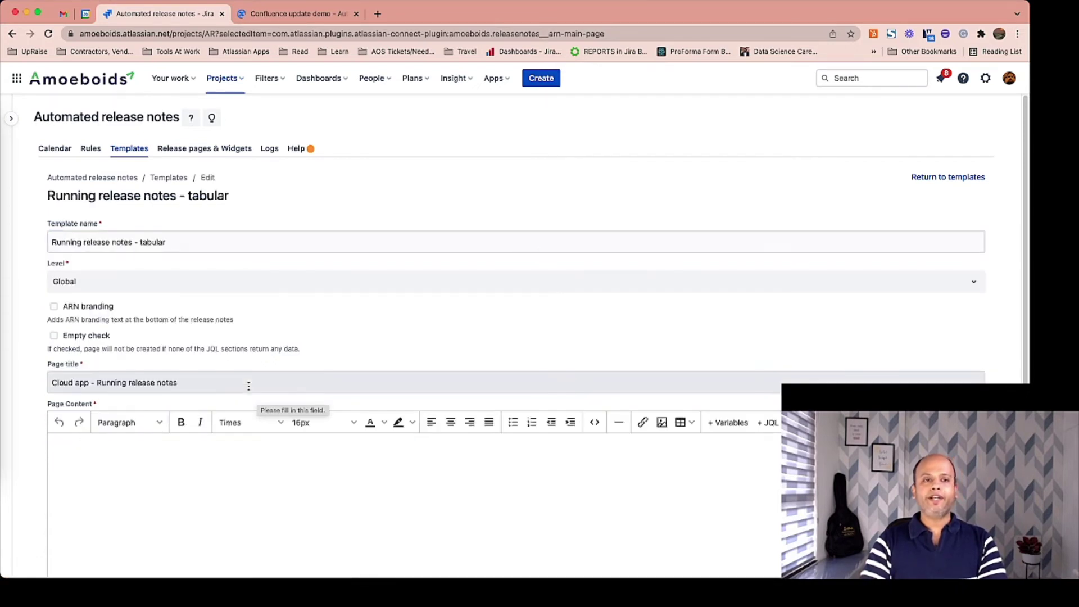
left_click(240, 384)
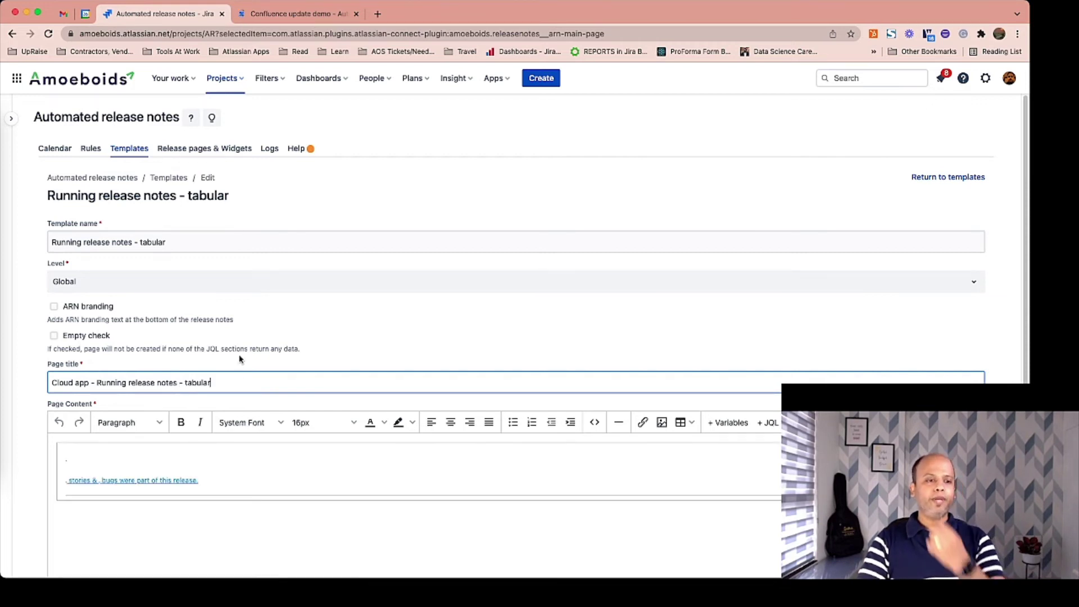
scroll(665, 354, "down", 3)
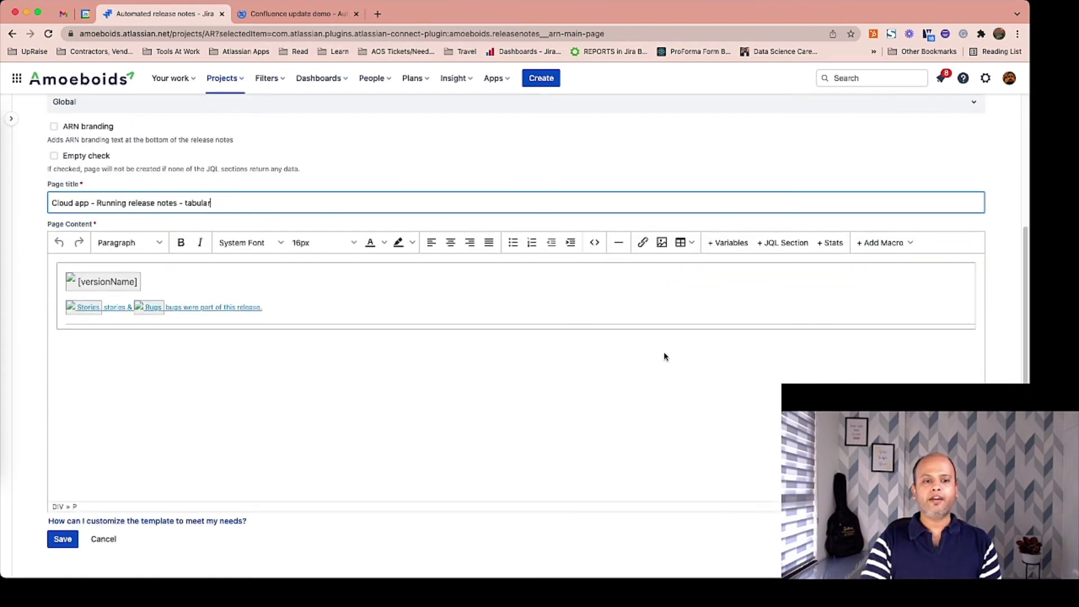
key("Return")
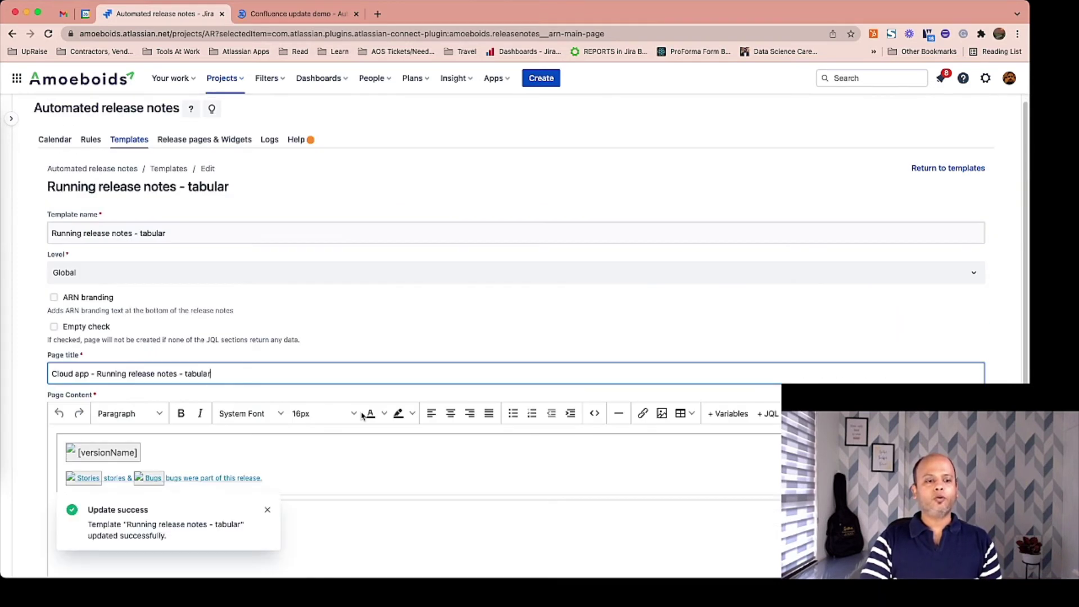
scroll(201, 276, "down", 1)
scroll(200, 275, "down", 2)
scroll(200, 272, "up", 4)
left_click(91, 148)
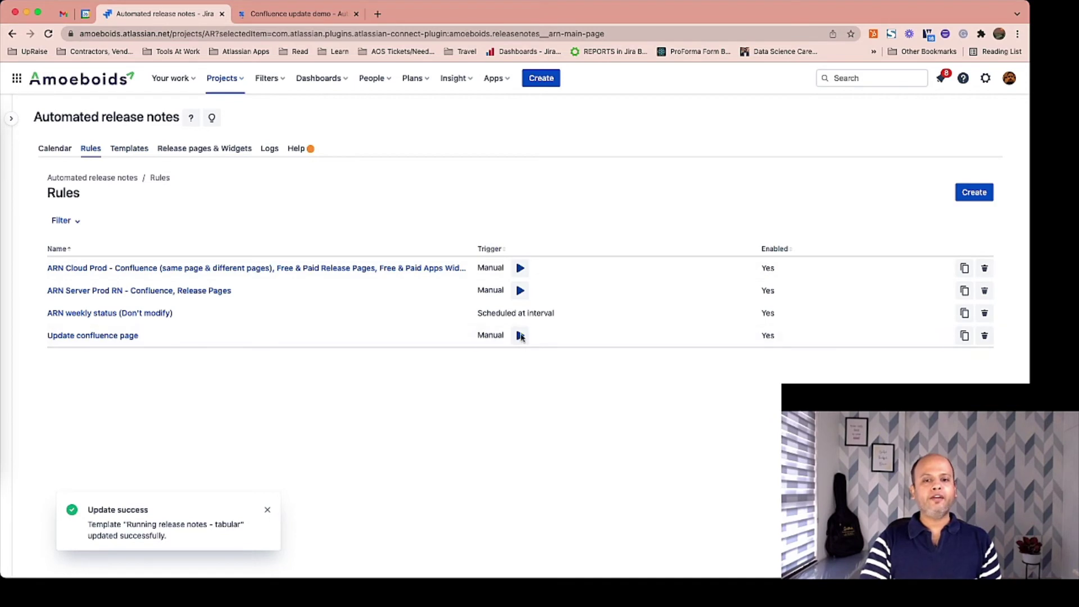
Step: Rerun the Update confluence page rule for version 10th August 2021, retrying after a cancelled first attempt
left_click(520, 336)
left_click(426, 201)
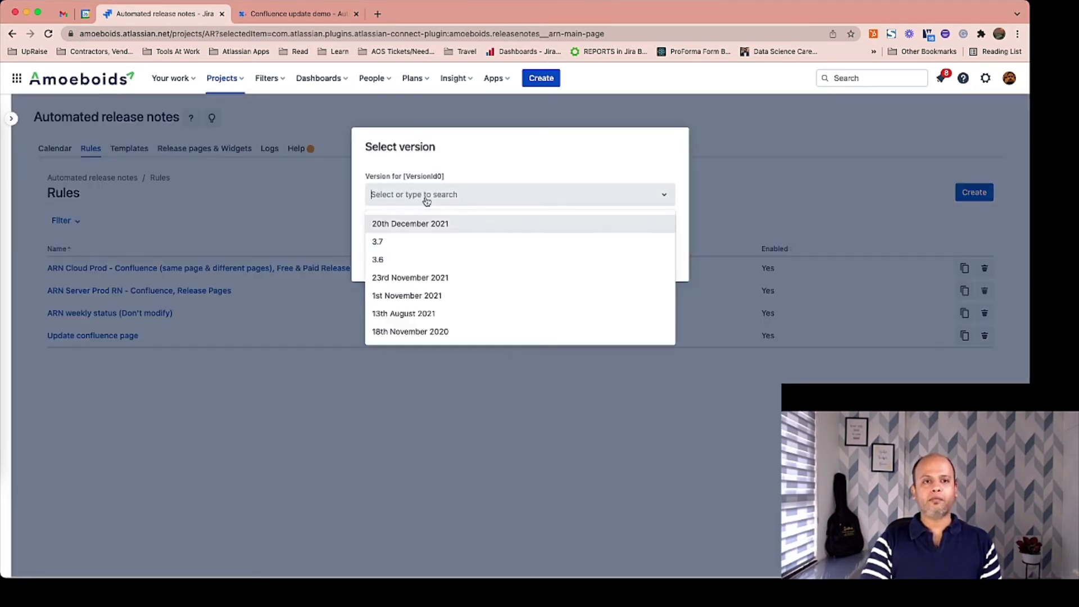
type("10")
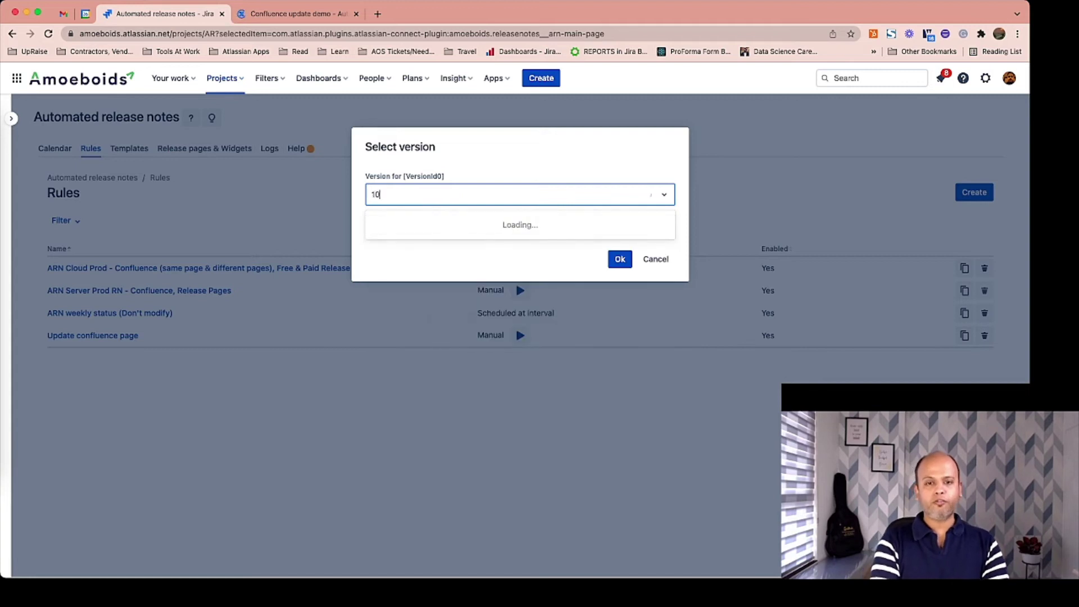
key("Escape")
key("Escape")
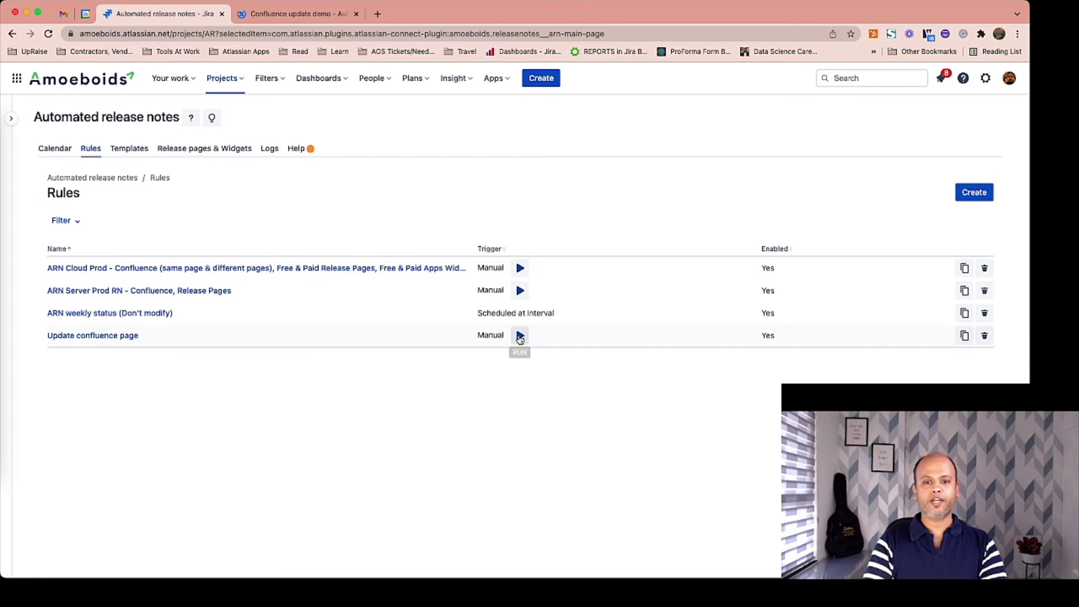
left_click(520, 337)
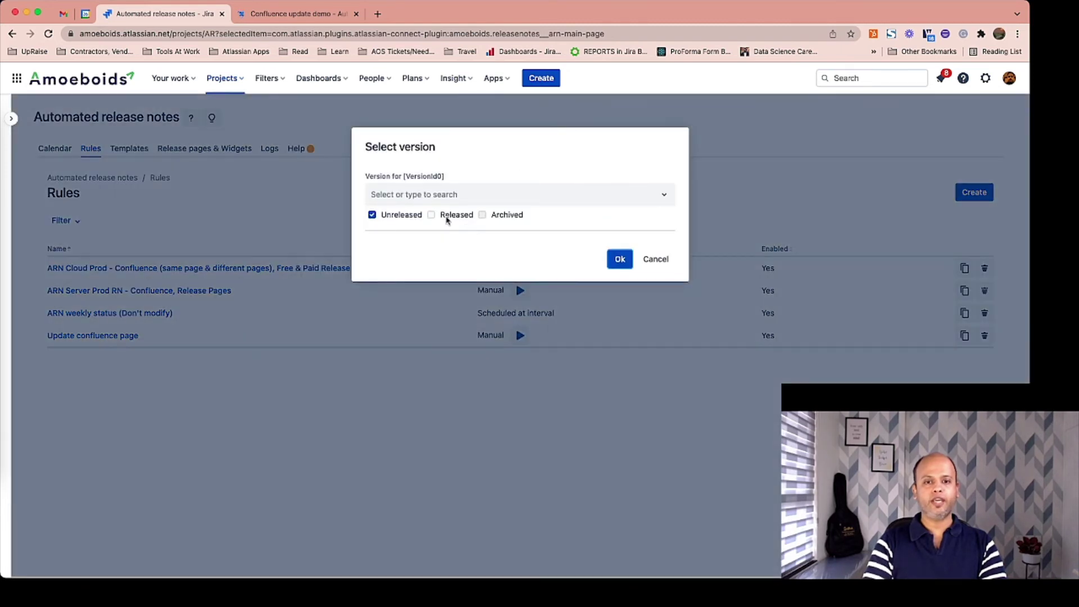
left_click(403, 197)
type("10th")
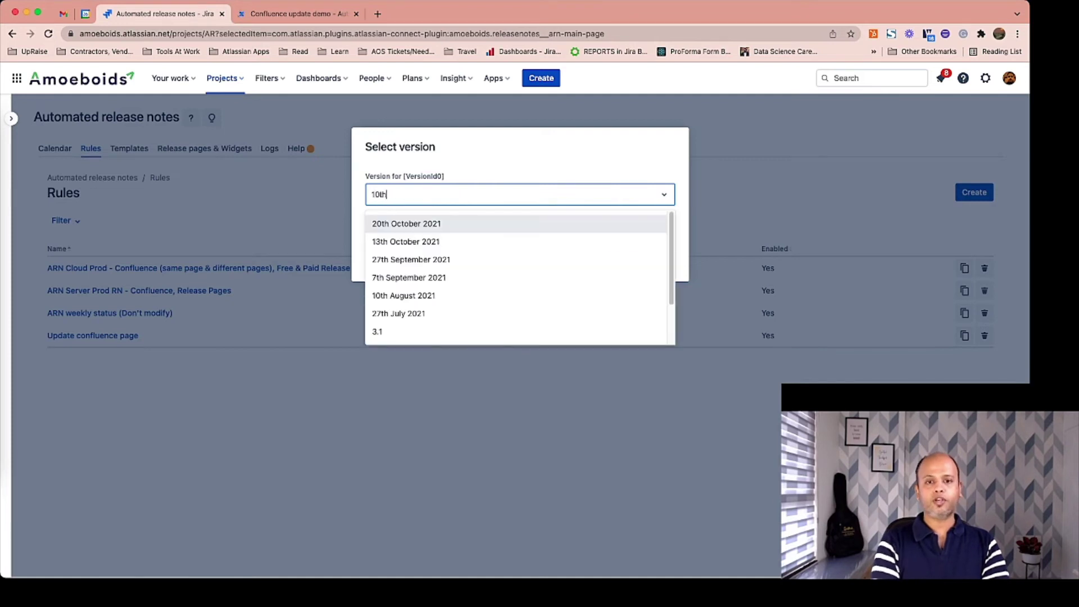
left_click(403, 224)
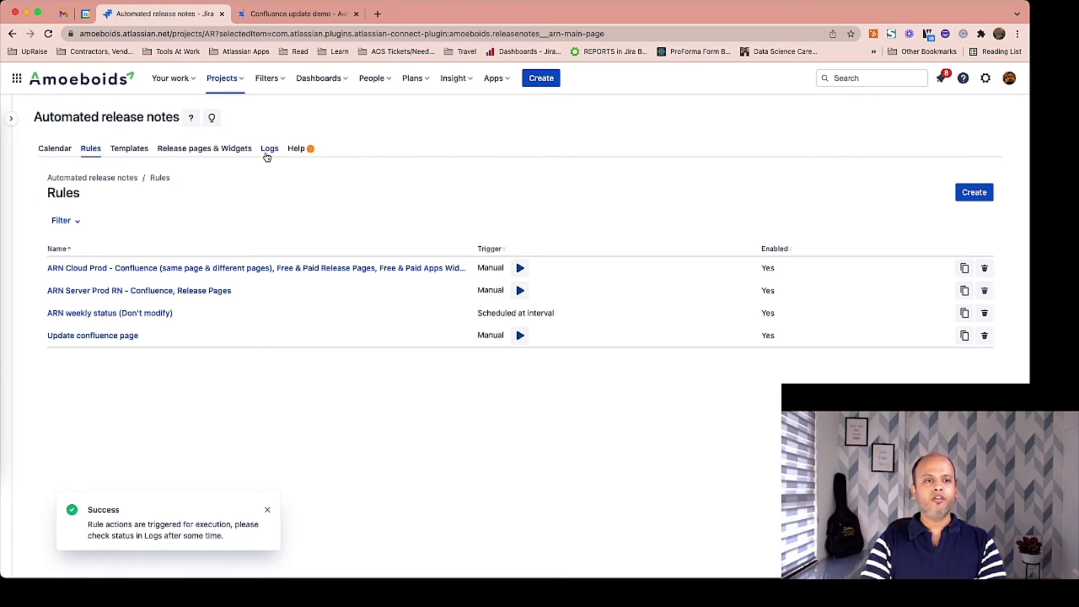
Step: Refresh the Logs until the second 10th August 2021 Update confluence page run shows Success
left_click(267, 151)
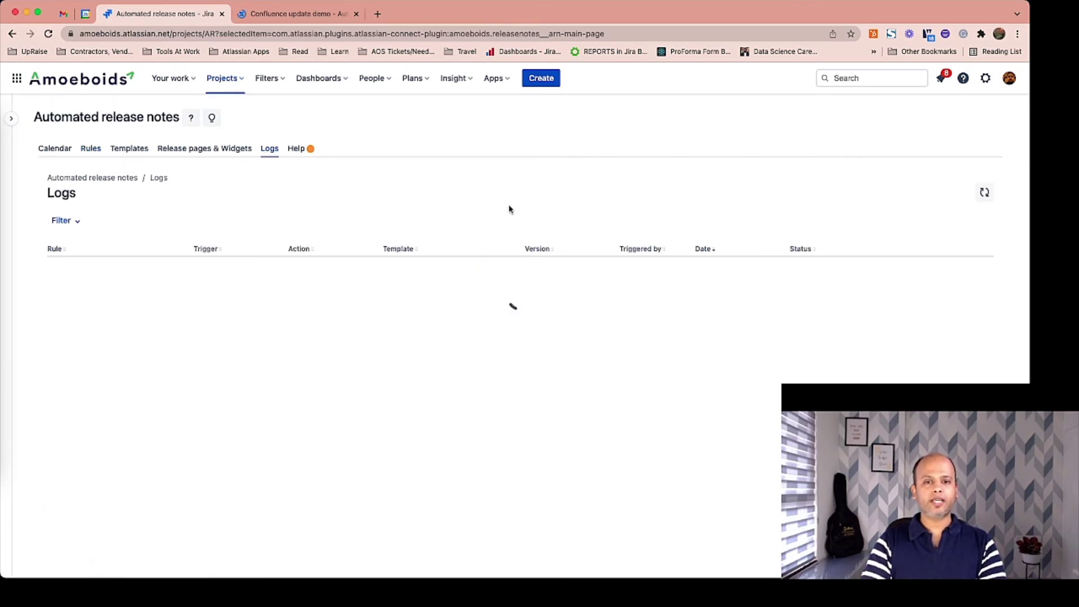
left_click(977, 194)
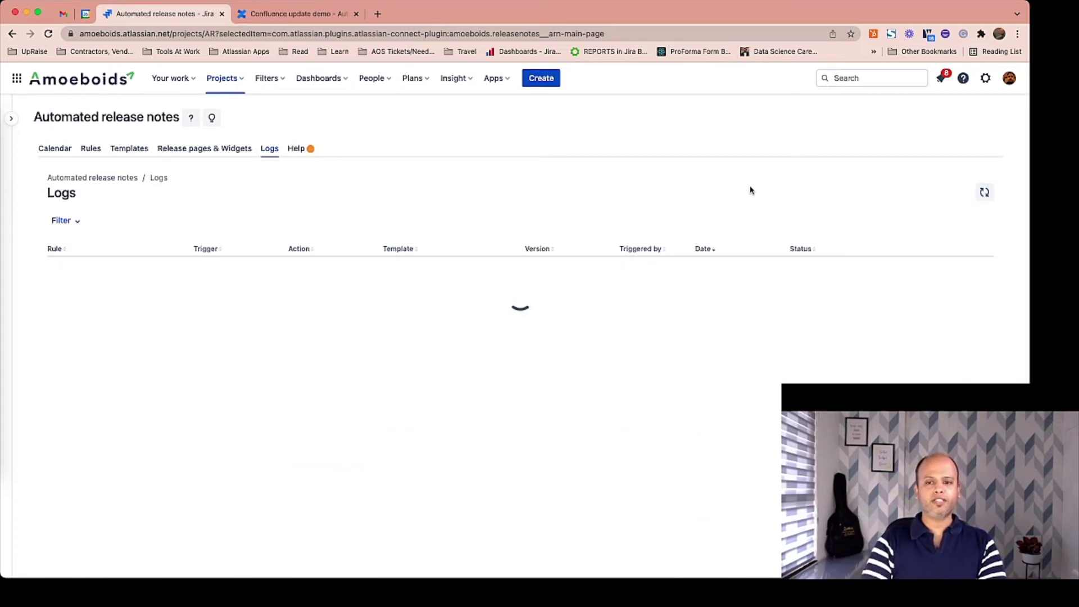
left_click(976, 194)
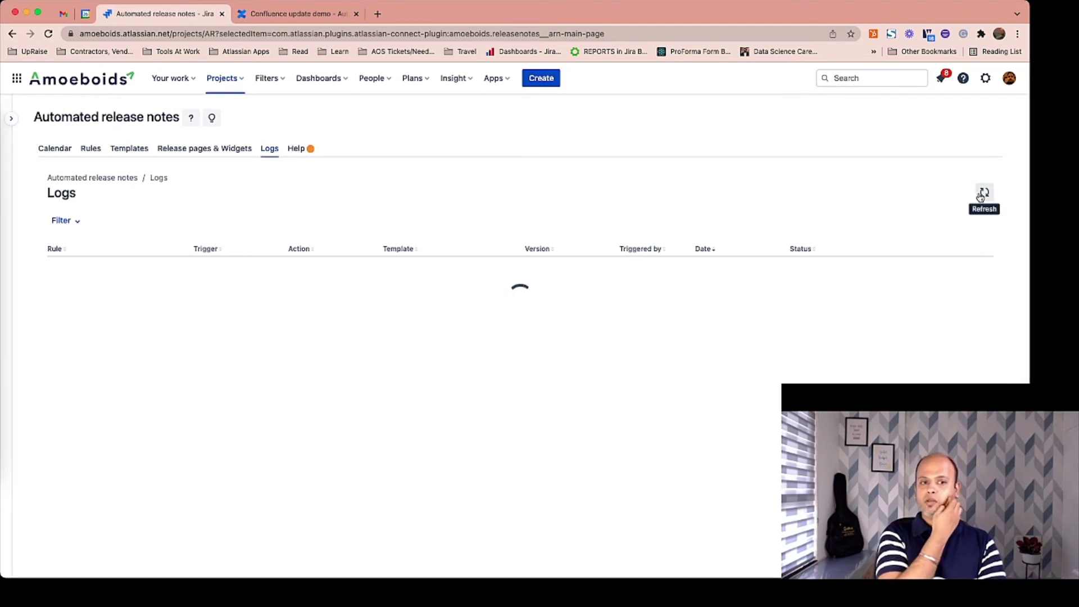
left_click(978, 195)
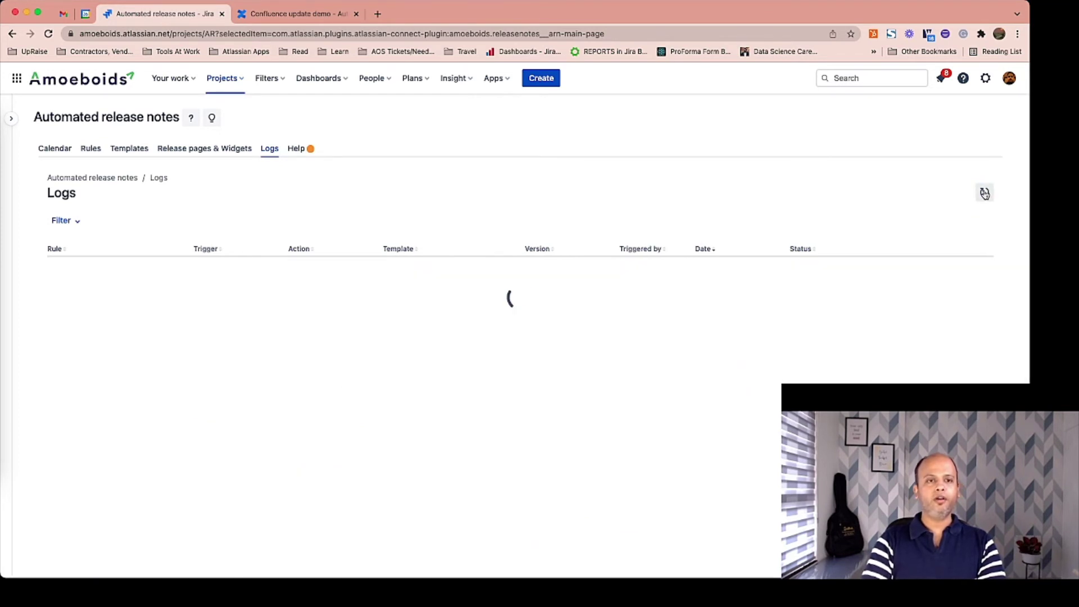
left_click(984, 194)
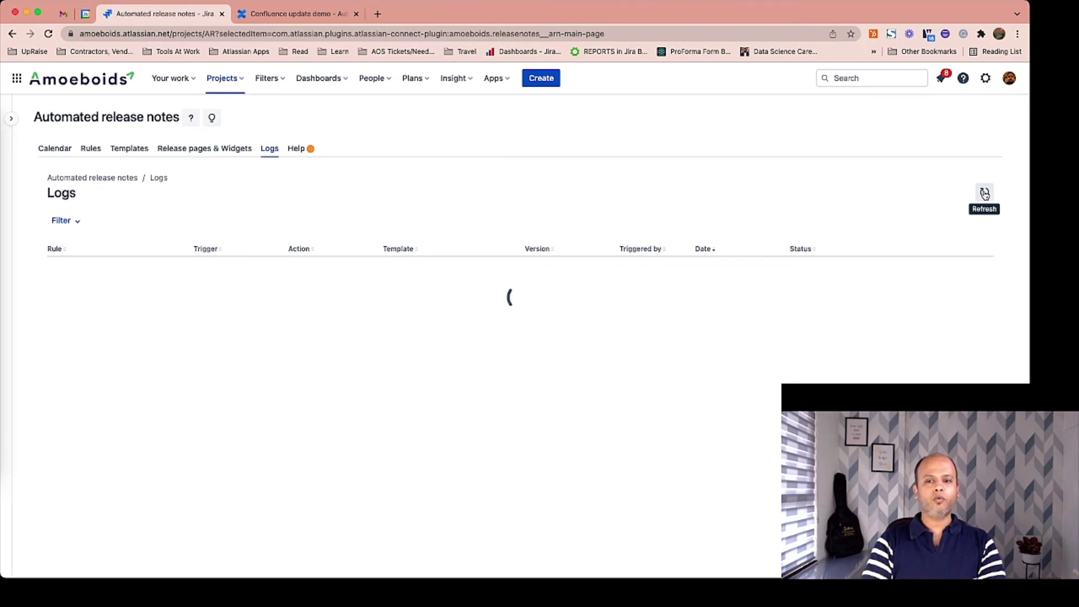
left_click(985, 194)
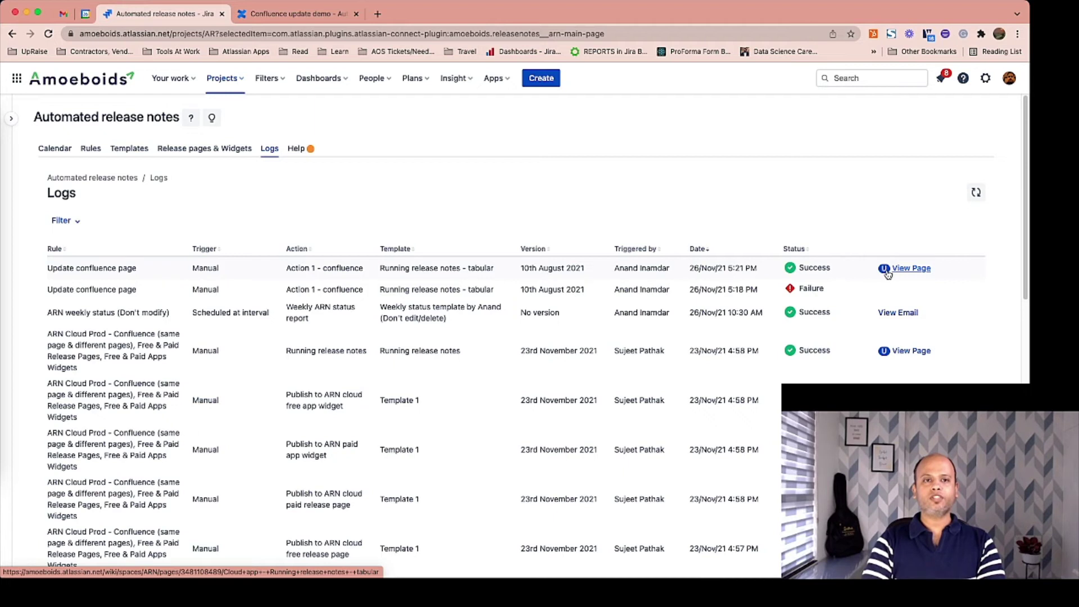
Step: Reload the Confluence page to see the retitled page with its 10th August 2021 table
left_click(248, 15)
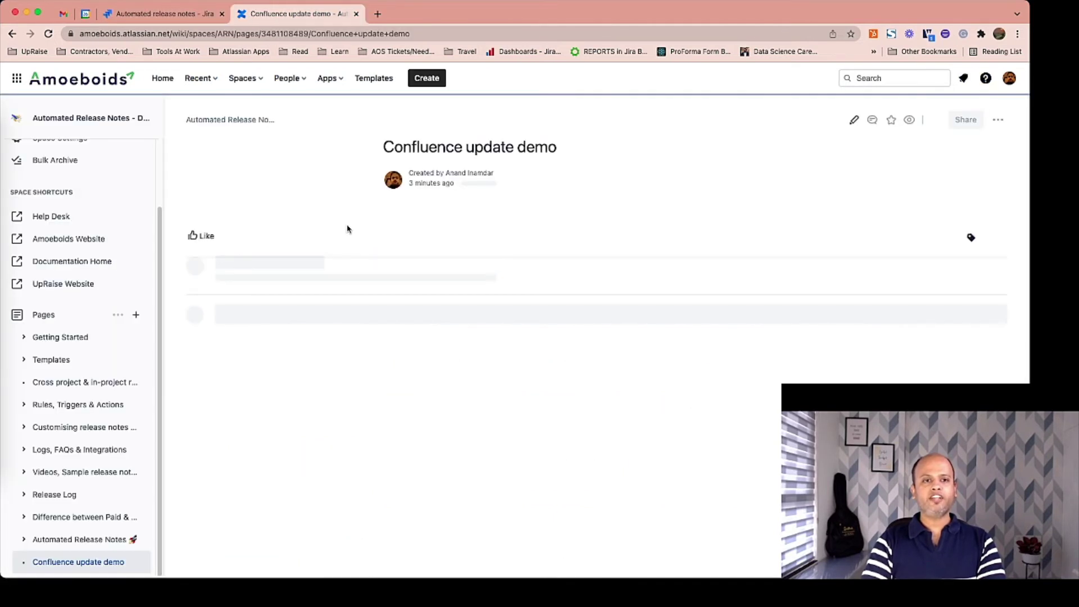
key("super+r")
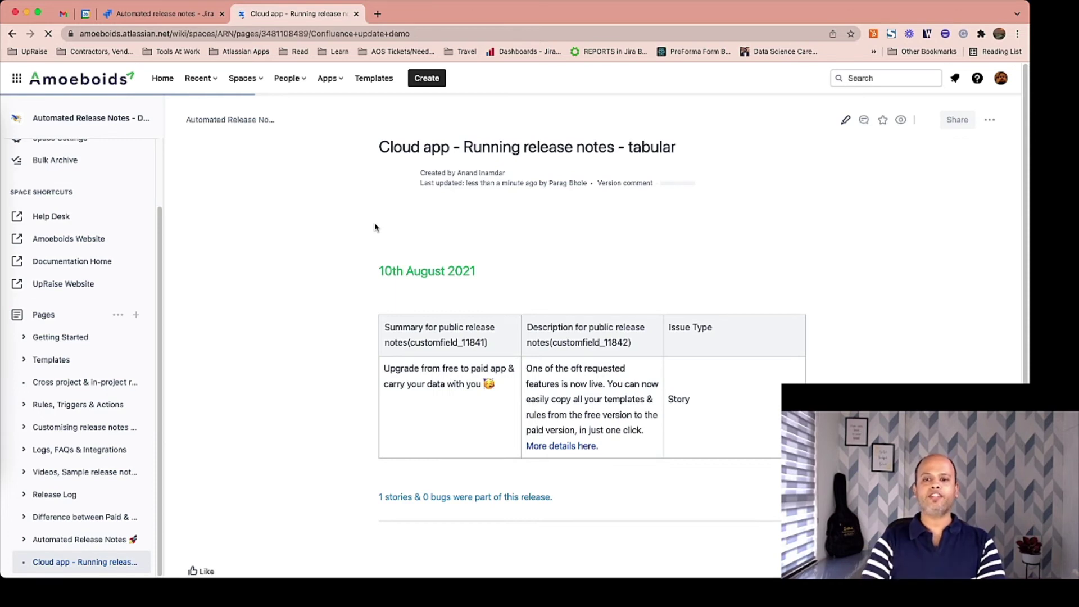
scroll(308, 365, "down", 1)
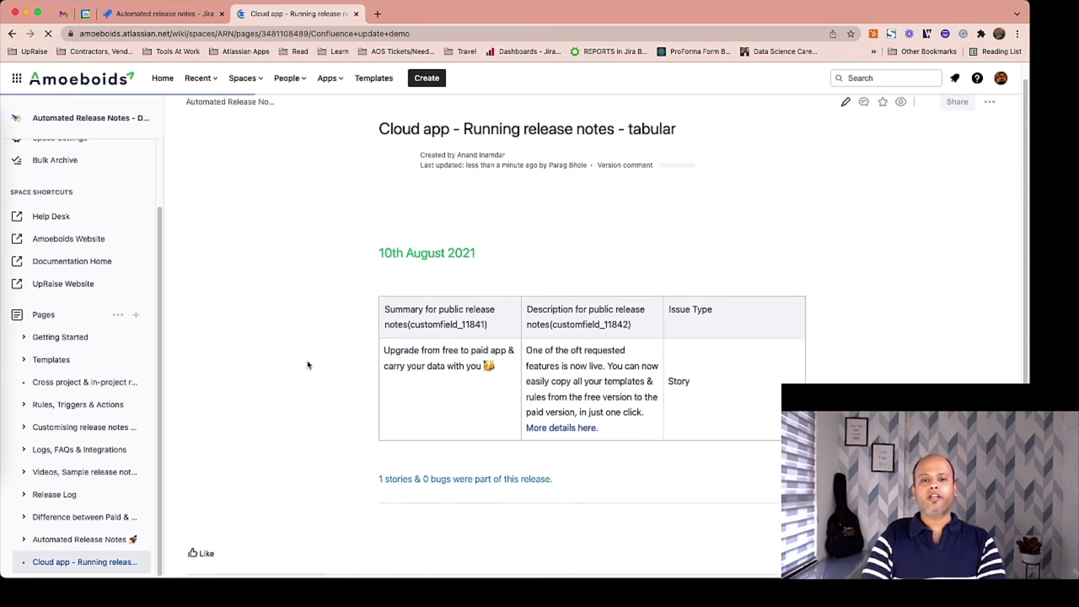
scroll(308, 366, "up", 1)
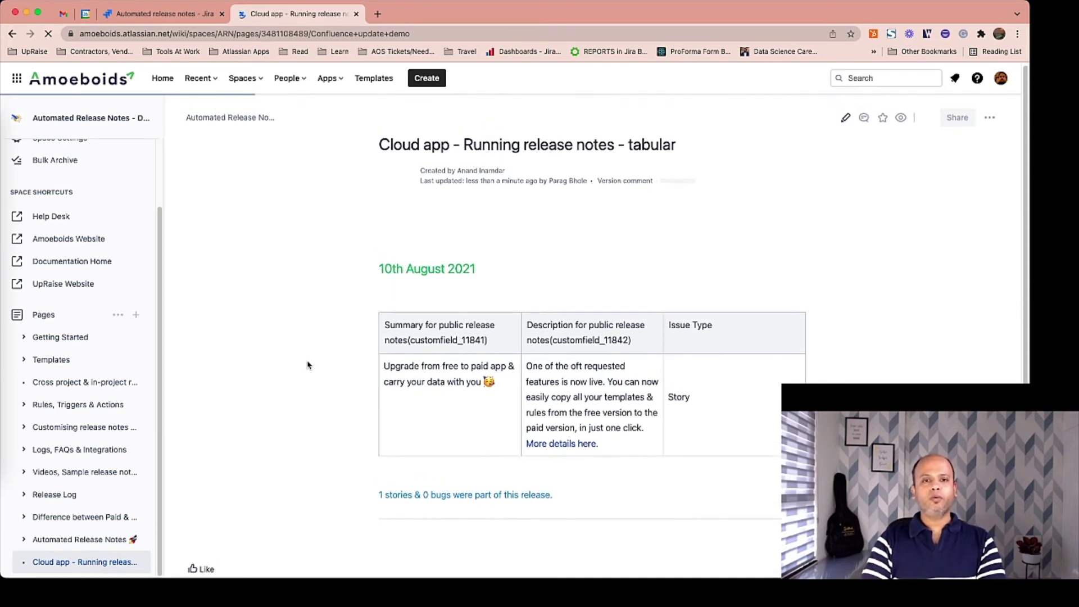
Step: Run the Update confluence page rule for released version 7th September 2021, found by searching 'septe'
left_click(164, 16)
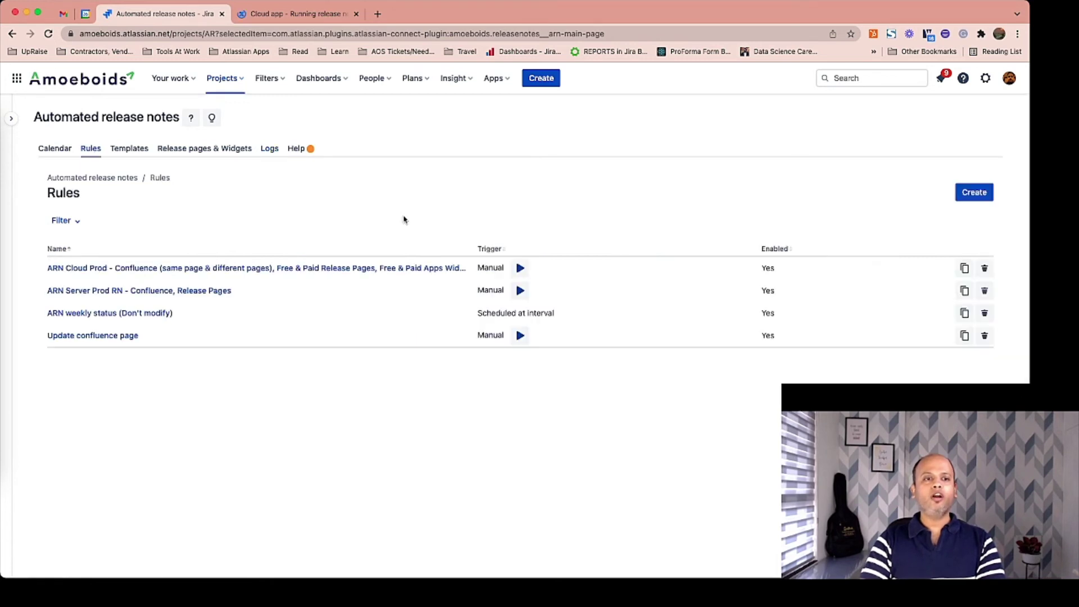
left_click(521, 336)
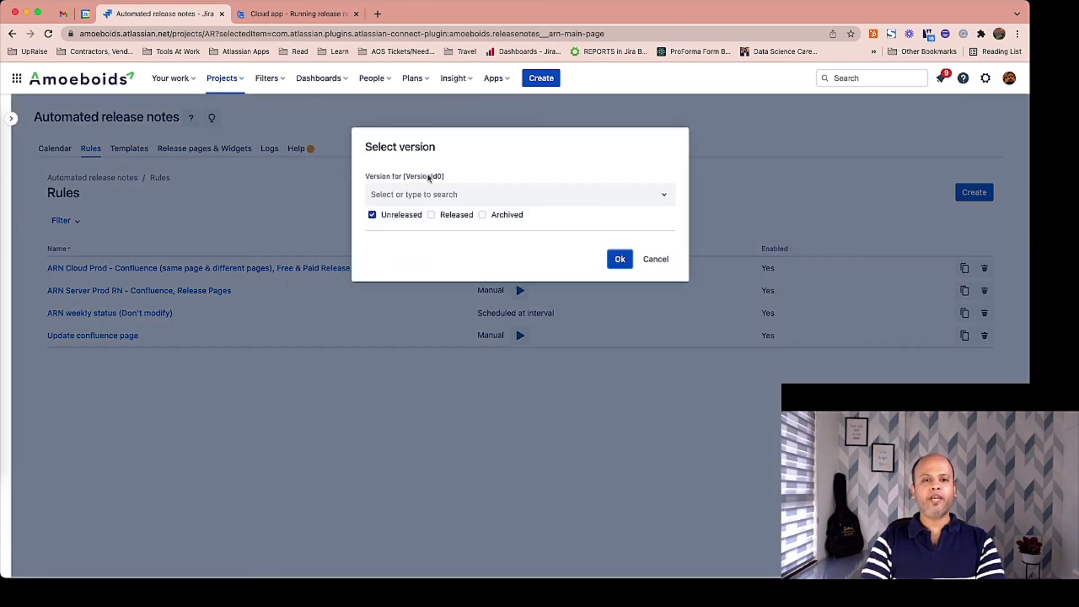
left_click(432, 215)
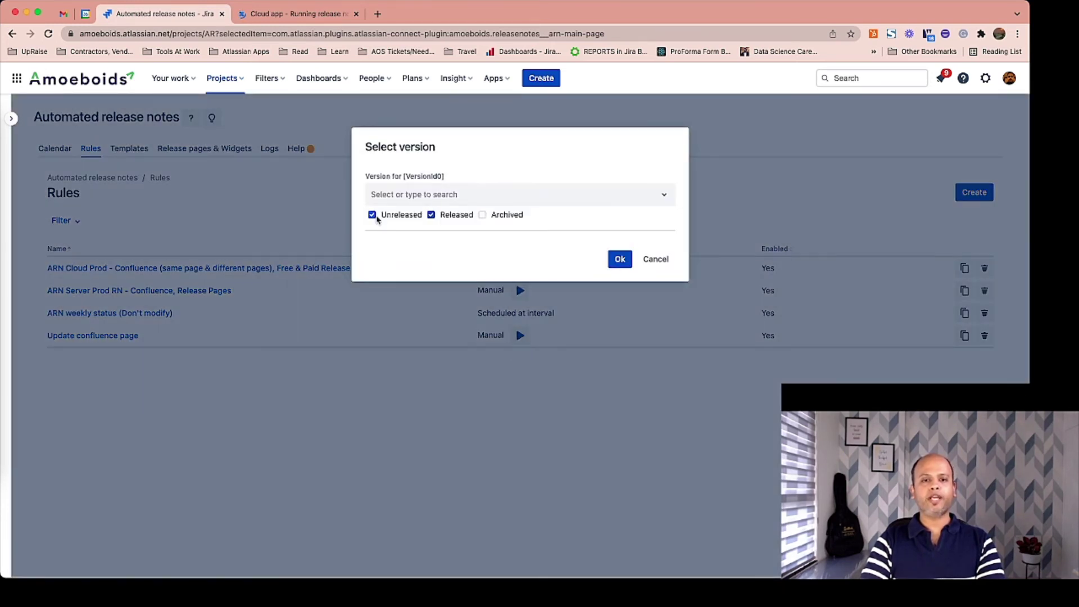
left_click(404, 194)
type("augu")
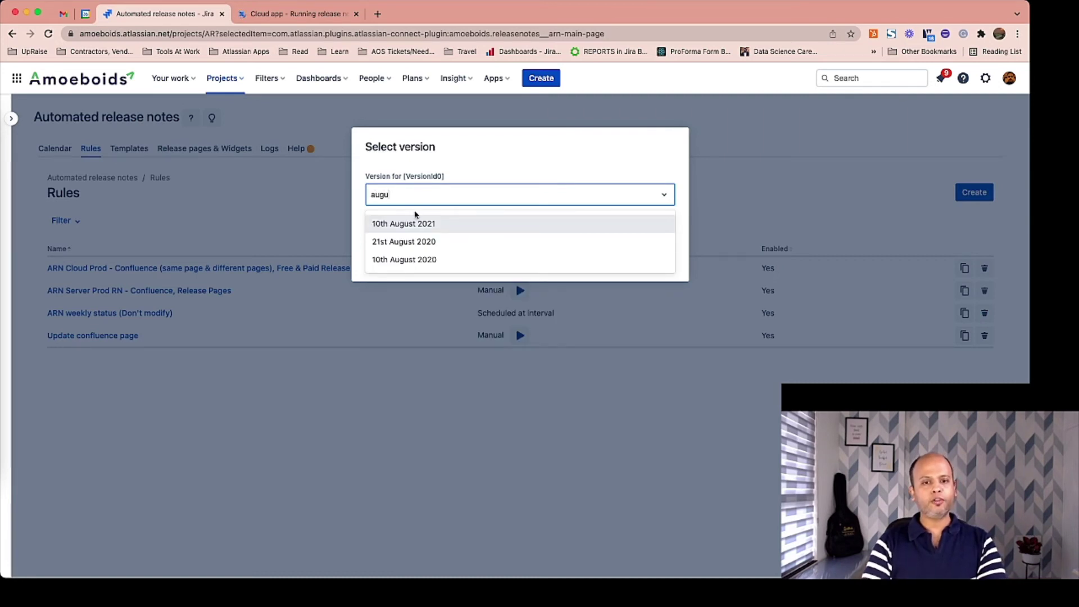
left_click(417, 200)
type("s")
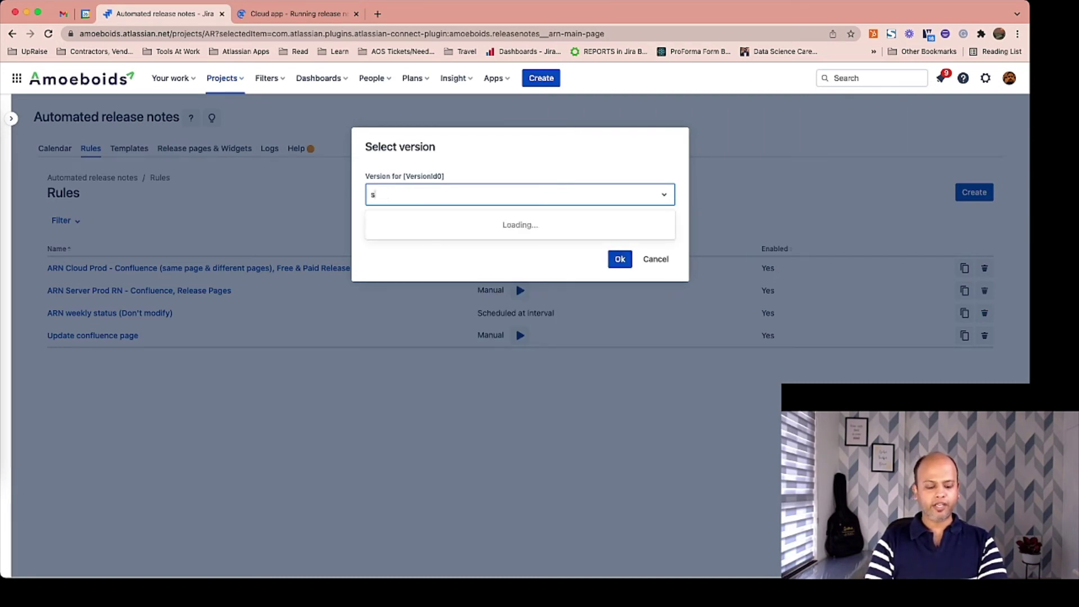
type("epte")
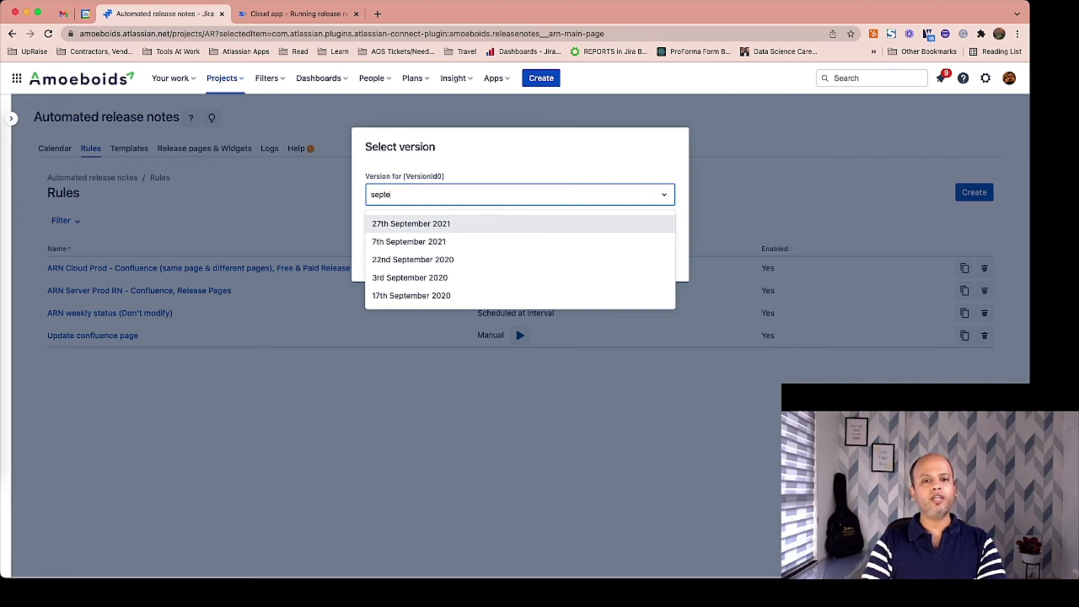
left_click(420, 247)
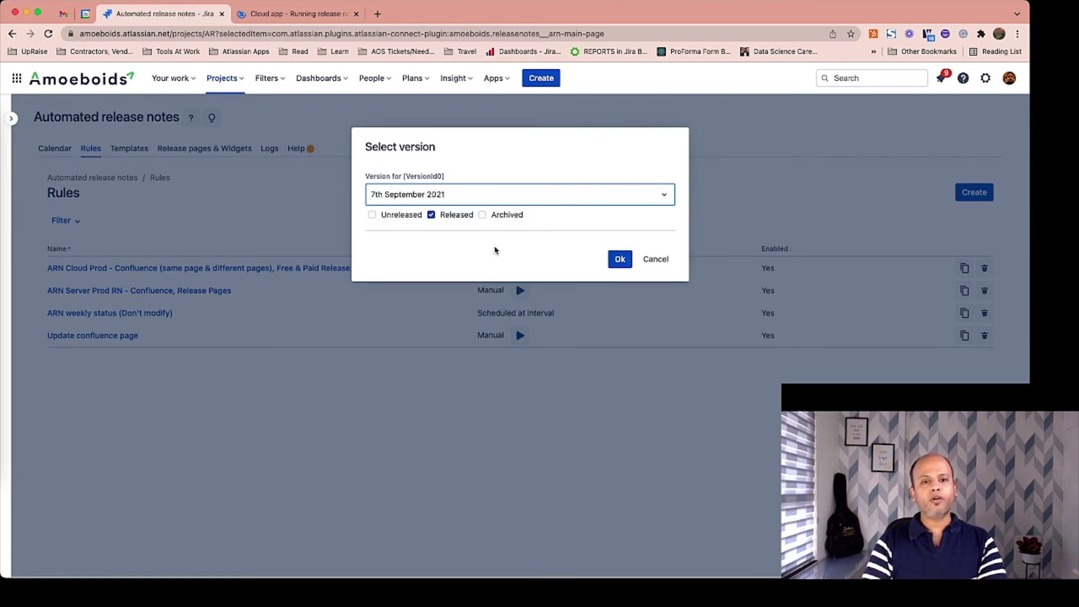
left_click(614, 258)
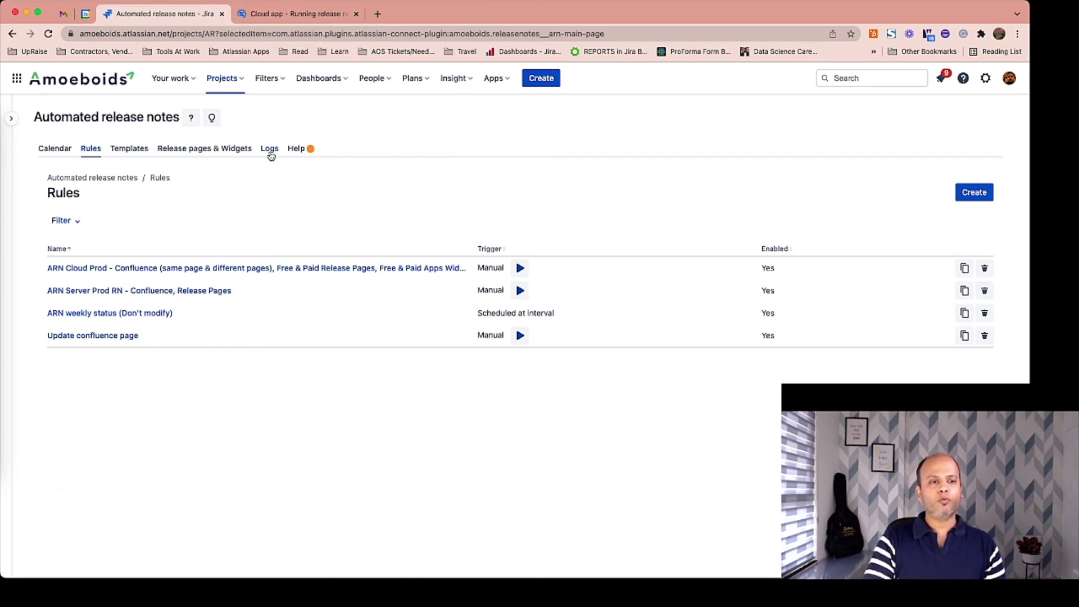
Step: Verify in the refreshed Logs that the 7th September 2021 run succeeded, then return to Confluence
left_click(270, 149)
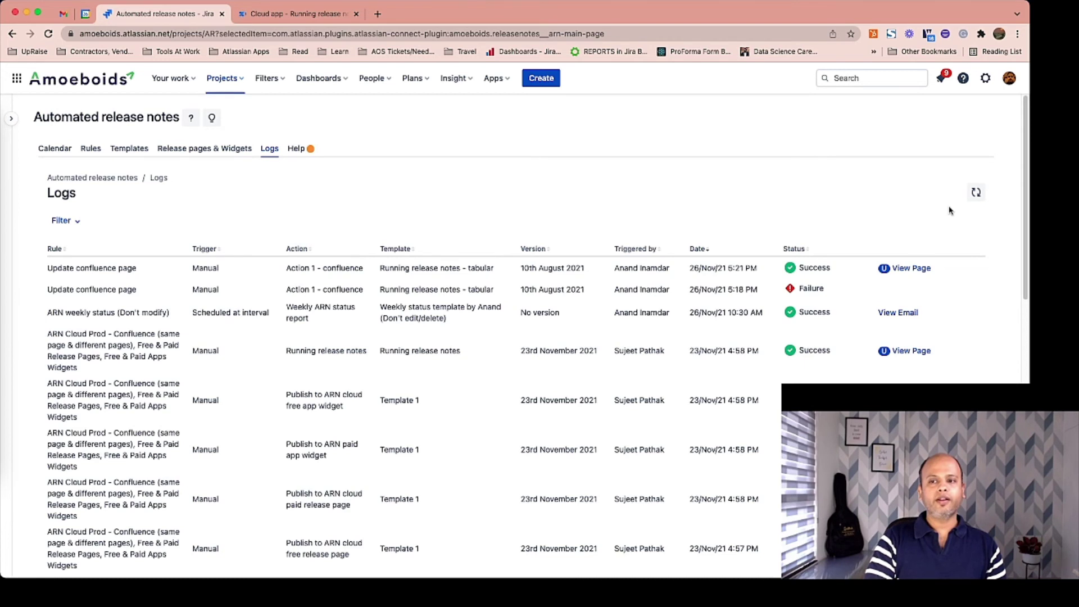
left_click(977, 193)
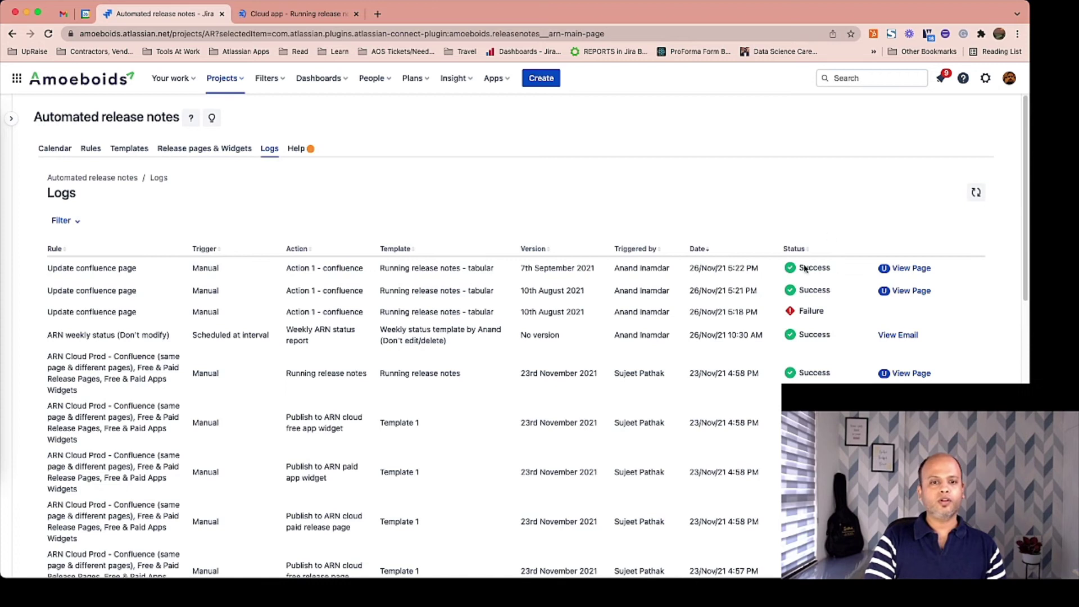
triple_click(542, 265)
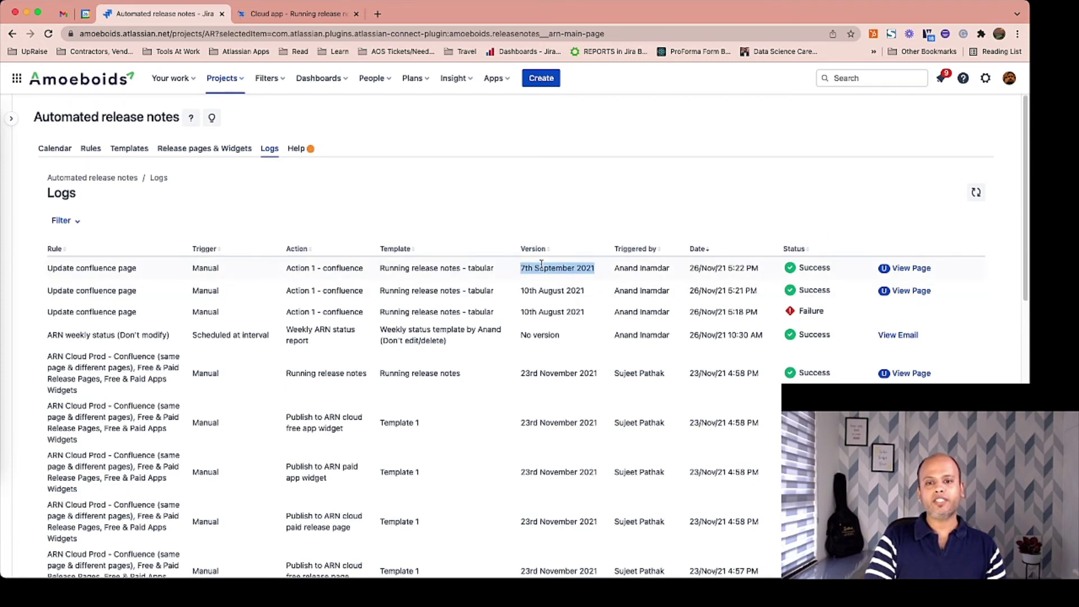
left_click(299, 16)
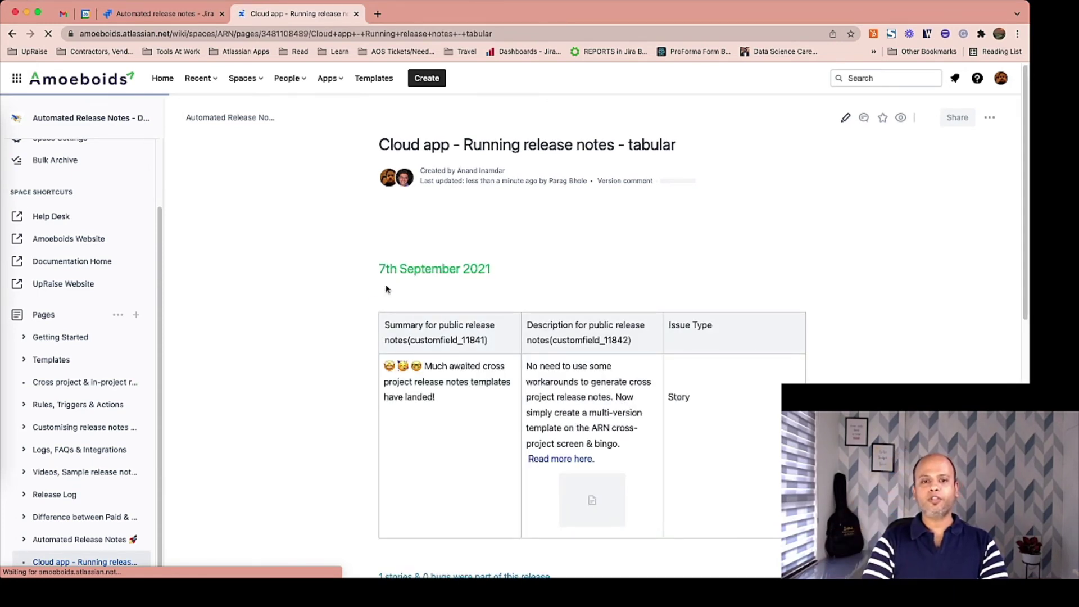
Step: Scroll the Confluence page to find the 7th September 2021 table (1 story, 0 bugs) above 10th August 2021
scroll(375, 304, "down", 3)
scroll(375, 304, "down", 3)
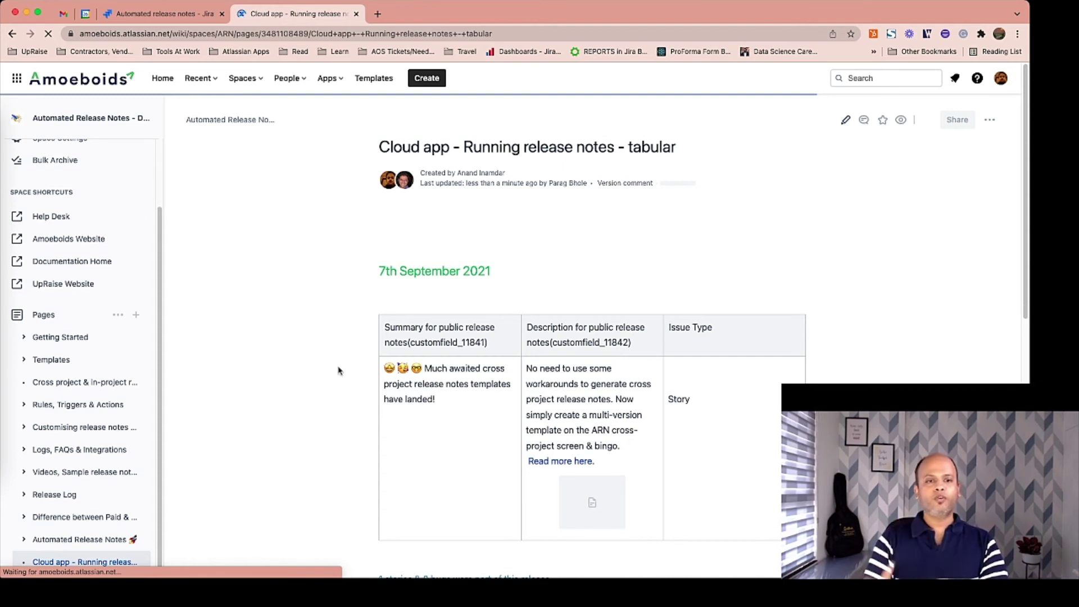
scroll(339, 367, "down", 5)
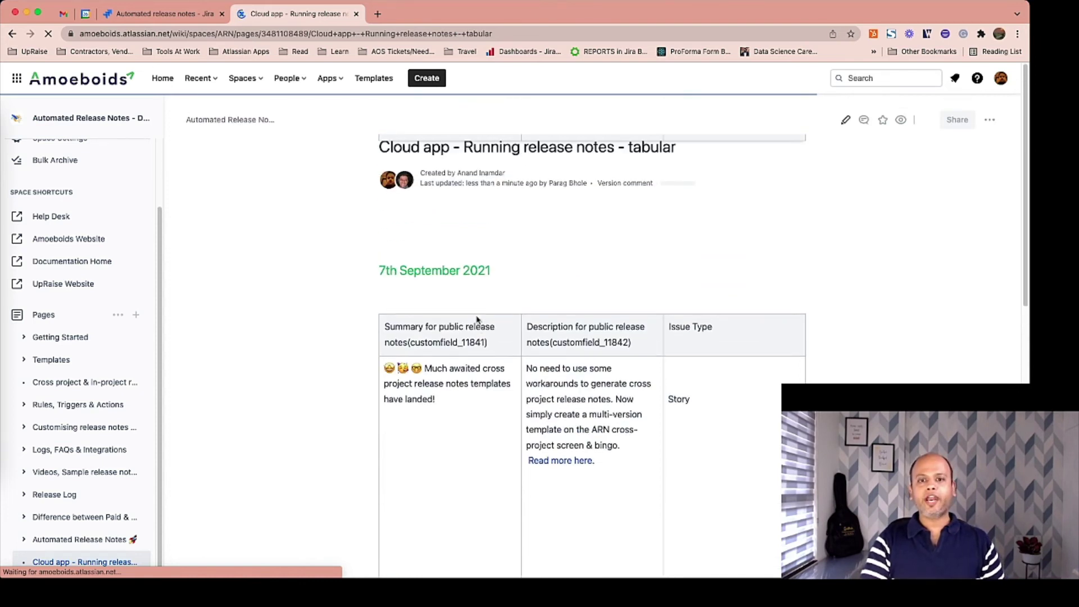
scroll(460, 338, "down", 5)
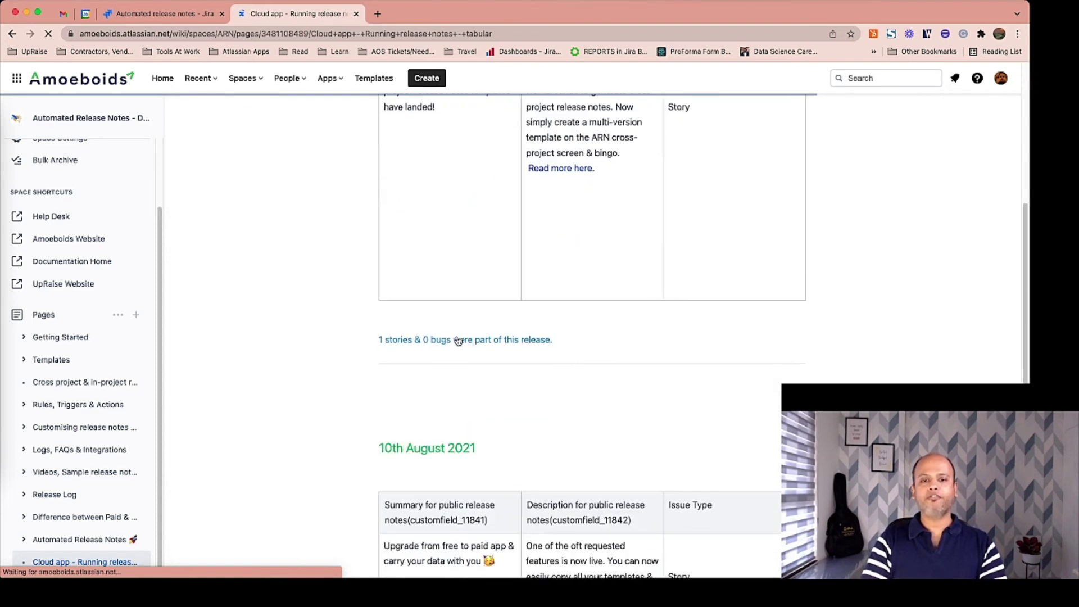
scroll(316, 391, "up", 3)
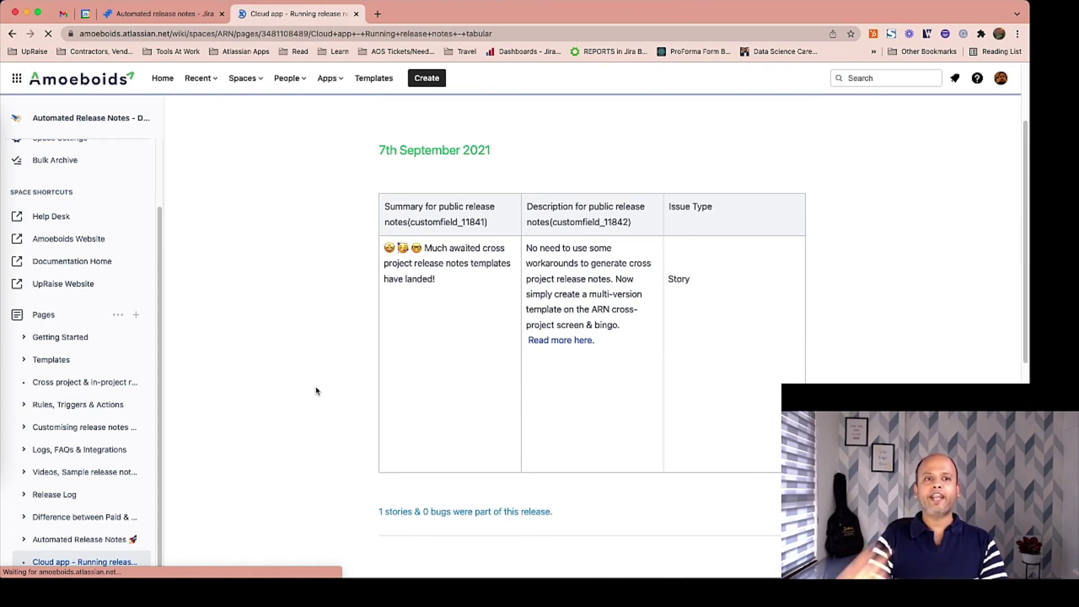
Step: Open the Update confluence page rule in Automated Release Notes
left_click(144, 16)
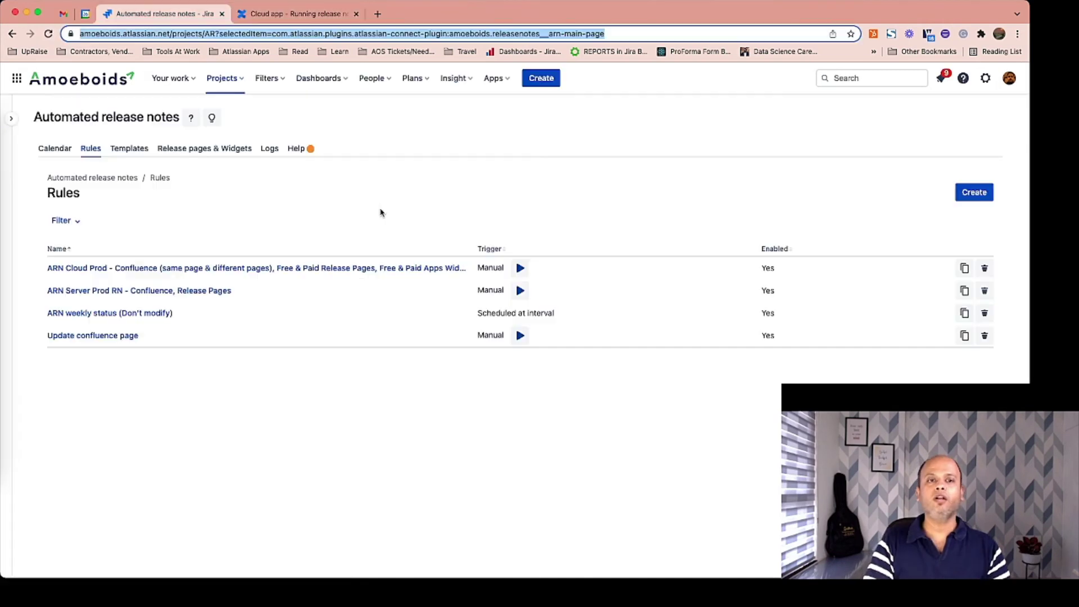
left_click(376, 152)
left_click(109, 340)
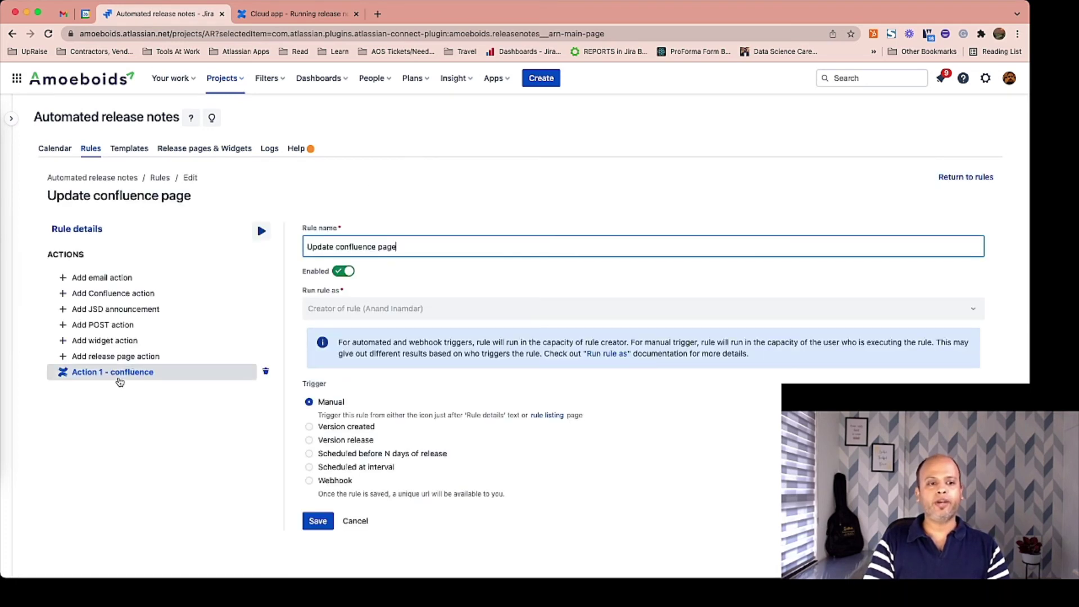
Step: Switch Action 1 - confluence to Append to existing page and save it
left_click(118, 374)
scroll(523, 415, "down", 2)
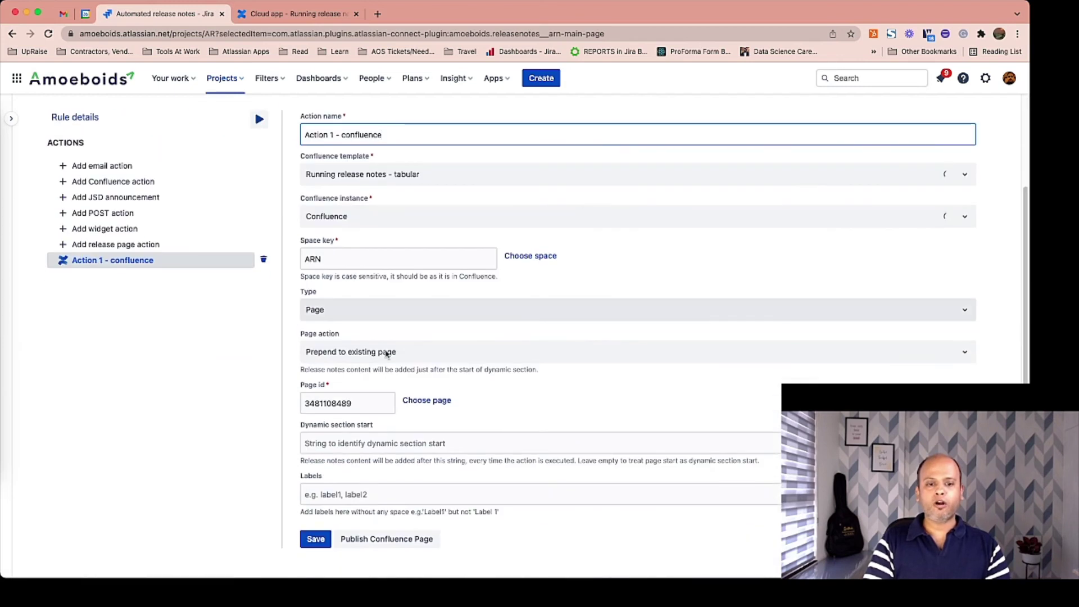
left_click(391, 353)
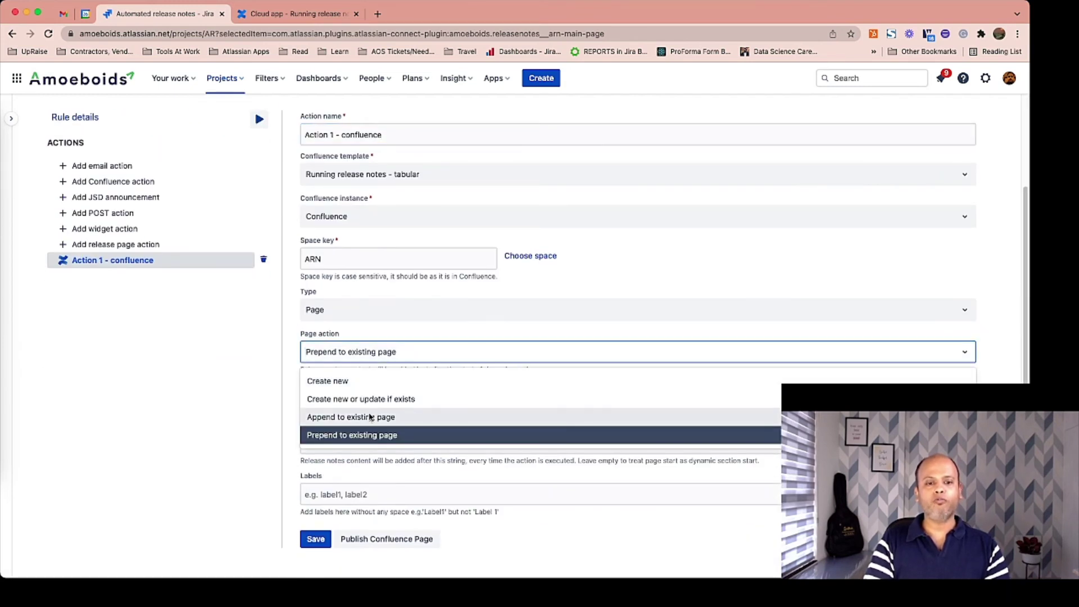
left_click(370, 415)
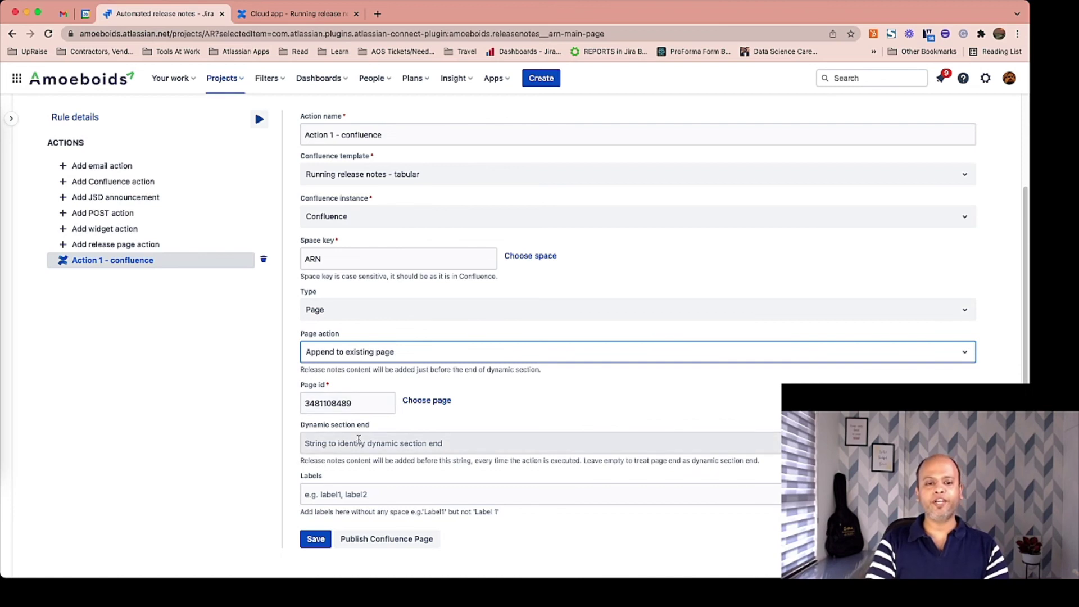
left_click(316, 541)
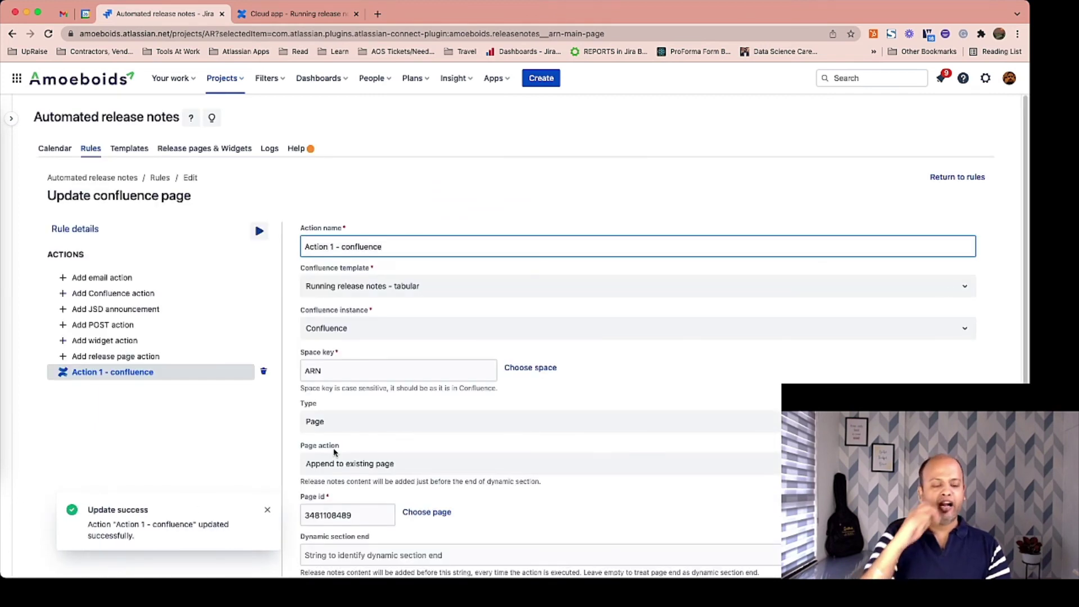
scroll(334, 452, "down", 2)
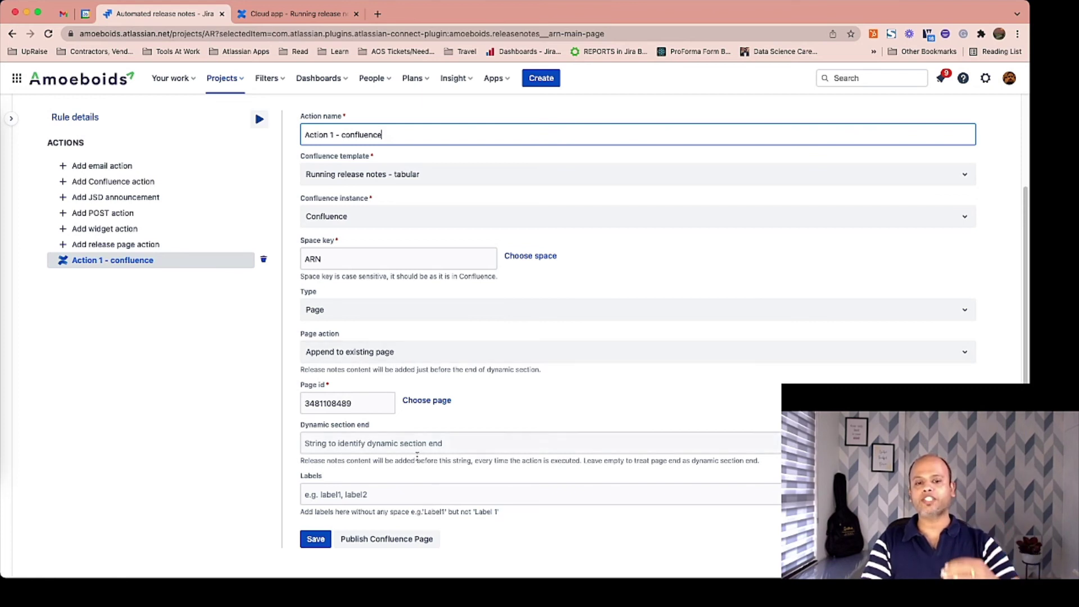
scroll(441, 474, "up", 3)
scroll(441, 474, "down", 3)
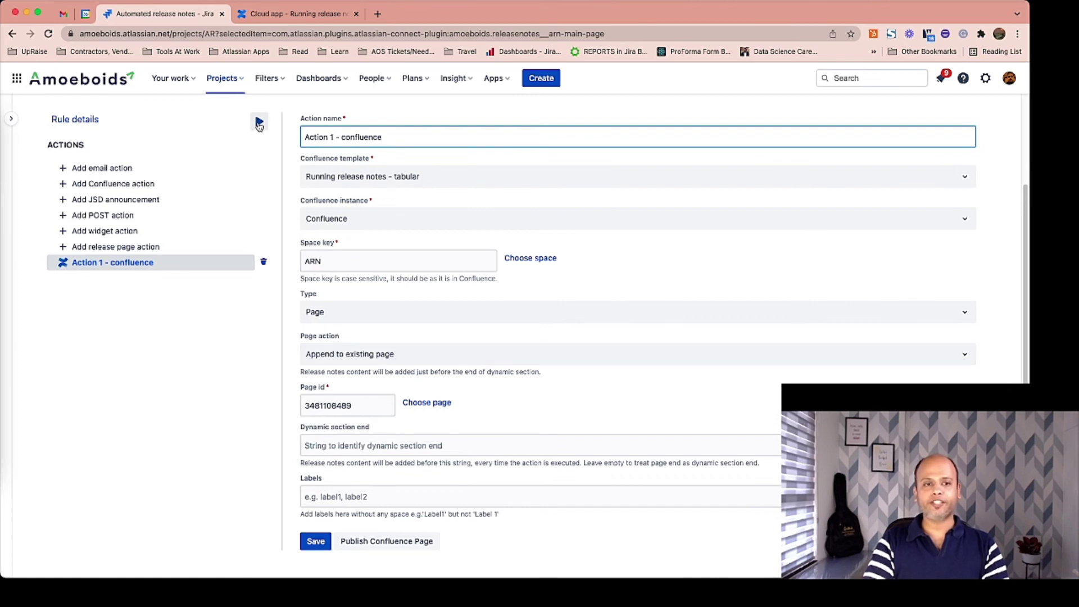
Step: Scroll the Running release notes - tabular page through its 7th September and 10th August 2021 tables
left_click(285, 14)
scroll(368, 438, "down", 6)
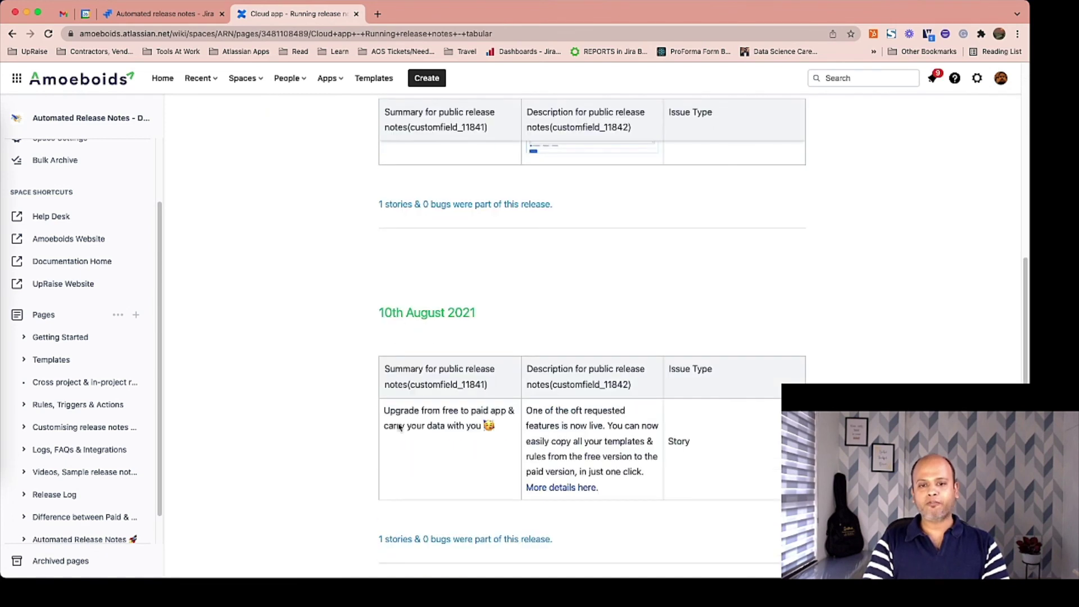
scroll(388, 419, "up", 6)
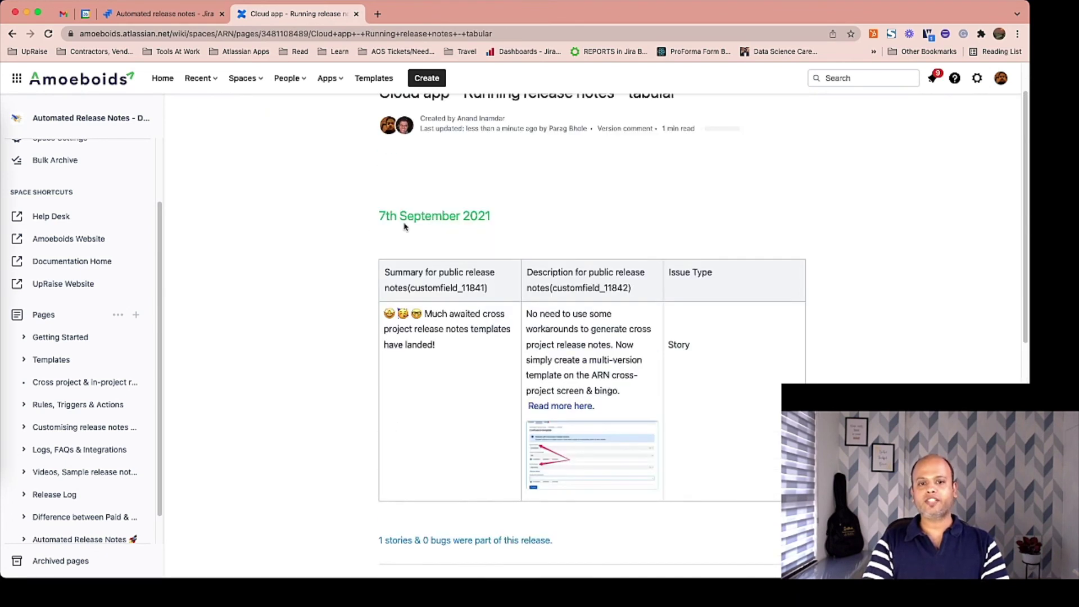
scroll(337, 382, "down", 6)
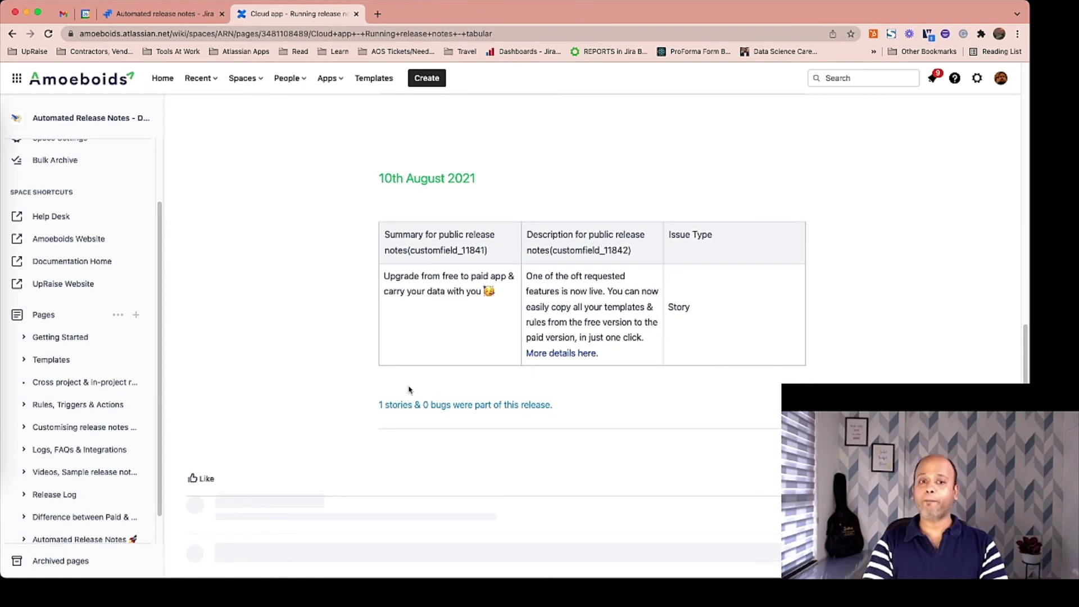
scroll(393, 205, "up", 1)
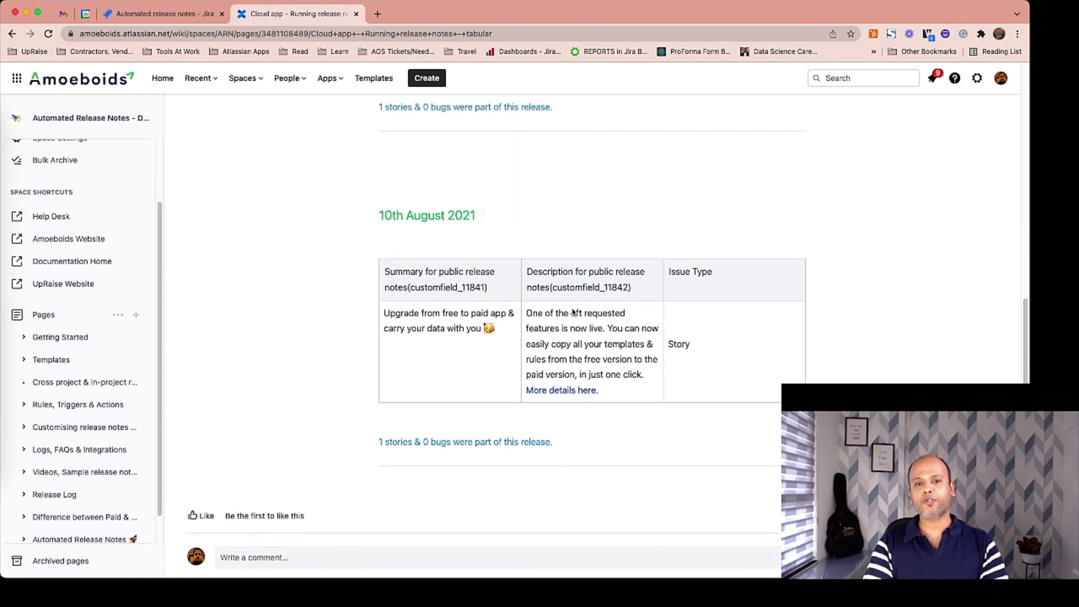
Step: Manually run the rule for the released 27th September 2021 version, found by searching 'se'
left_click(141, 16)
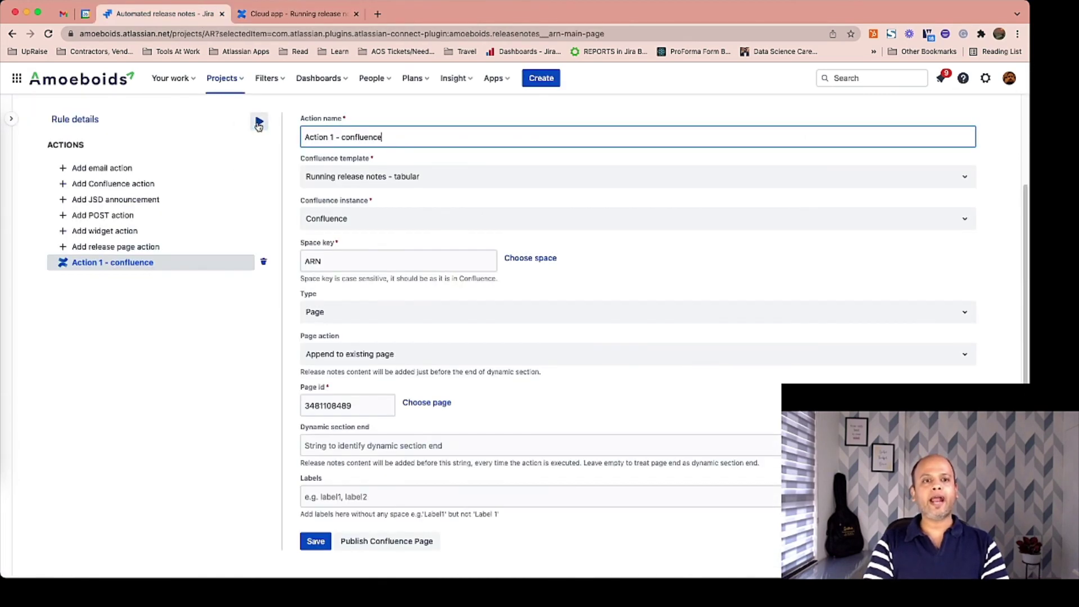
left_click(259, 122)
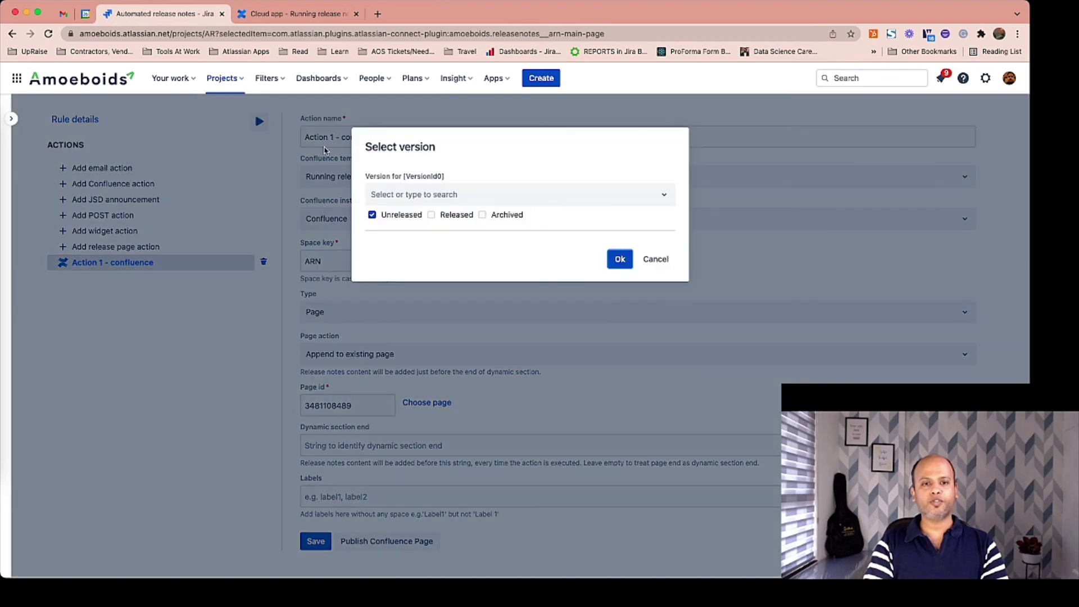
left_click(432, 215)
left_click(372, 215)
left_click(390, 198)
type("septe")
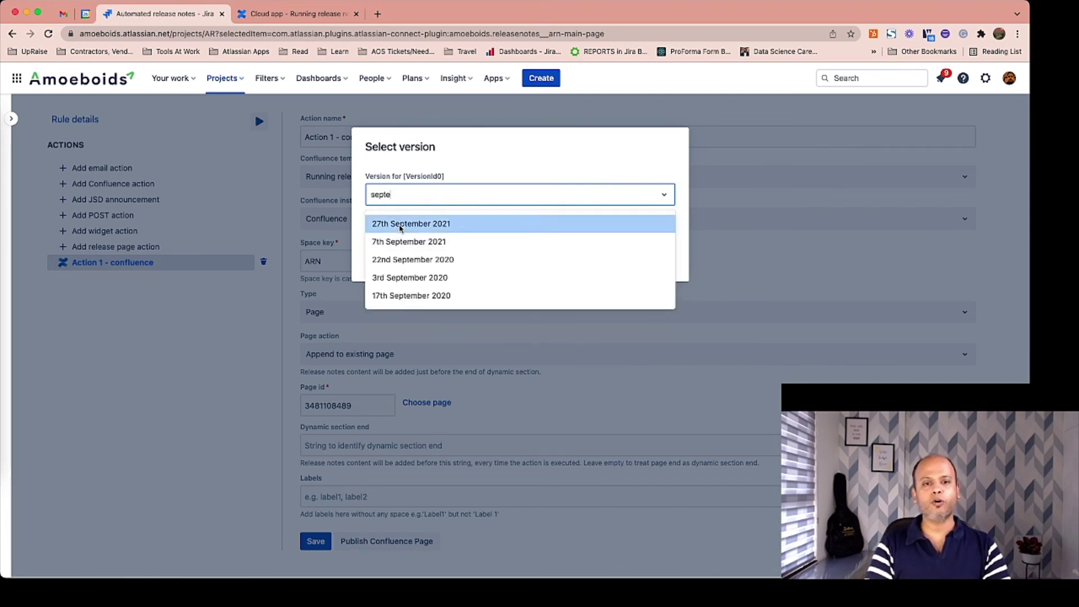
left_click(394, 224)
left_click(620, 261)
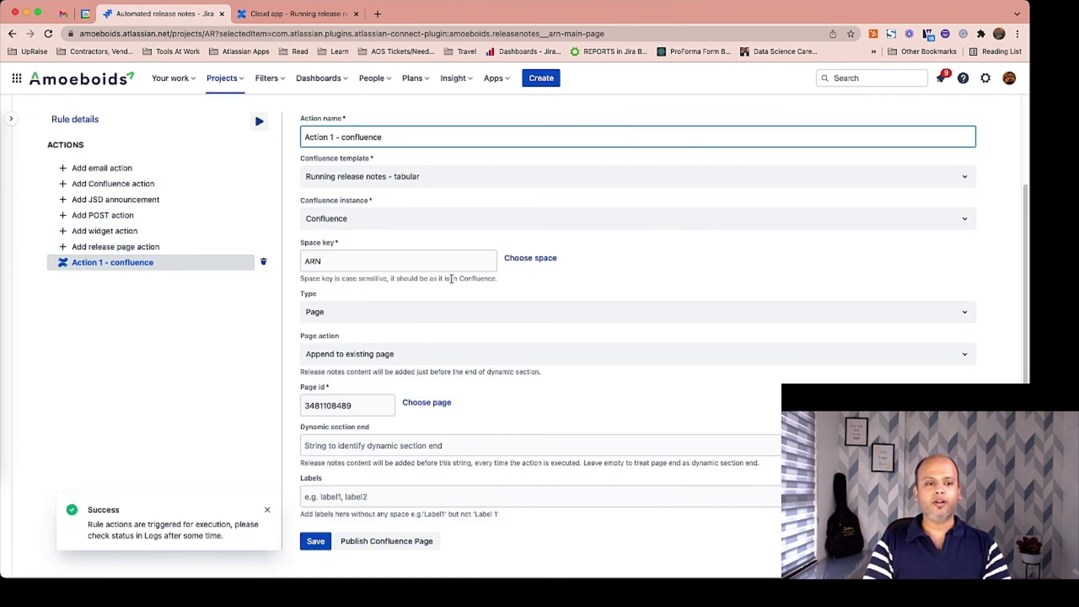
scroll(379, 305, "up", 2)
left_click(271, 120)
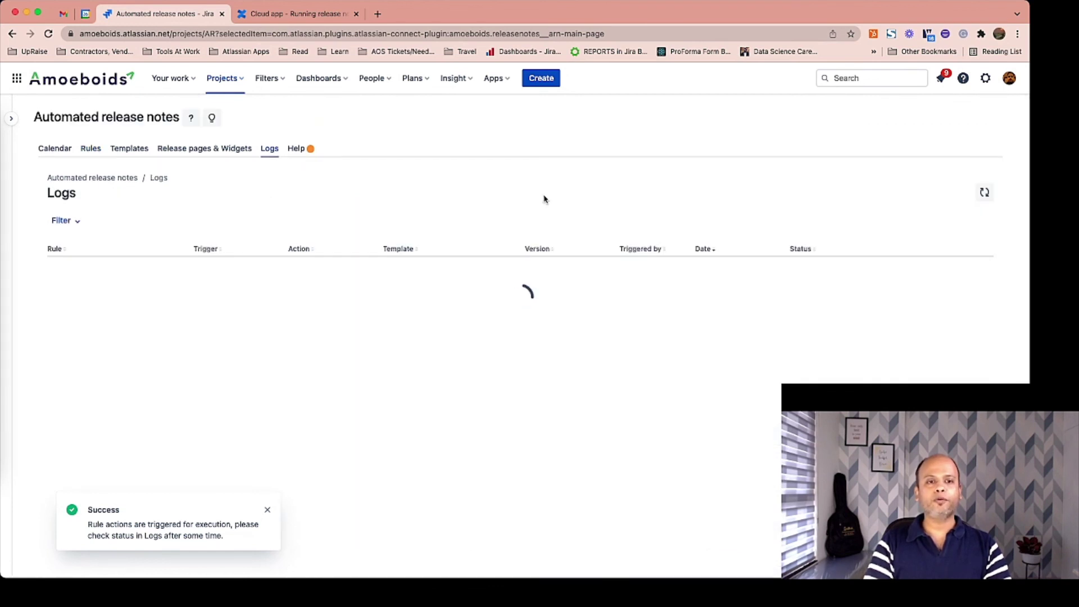
Step: Refresh the logs until the 27th September 2021 run shows Success, then select its version text
left_click(978, 194)
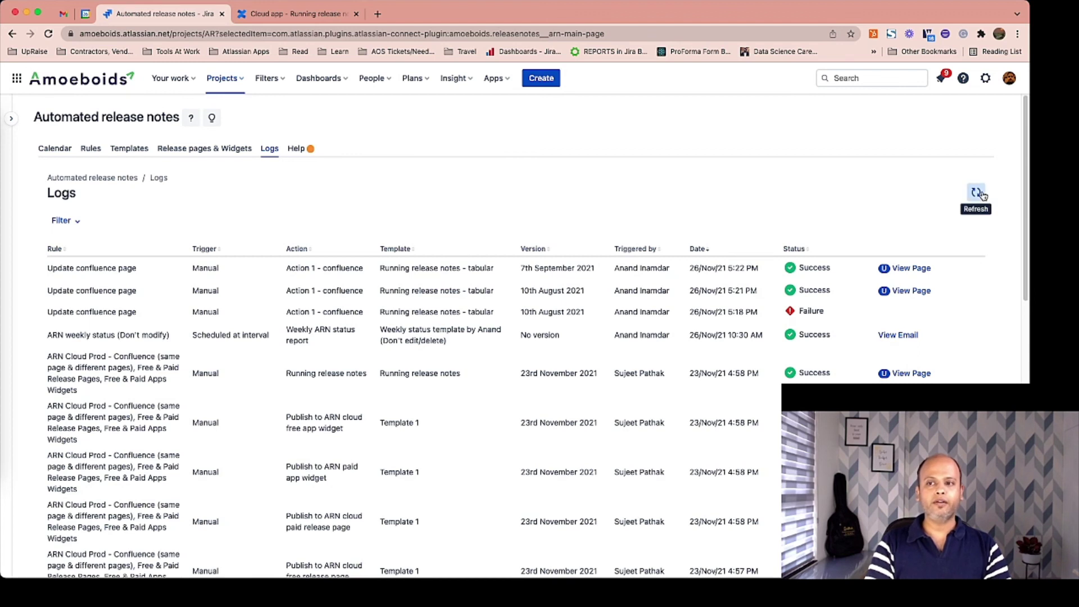
left_click(982, 195)
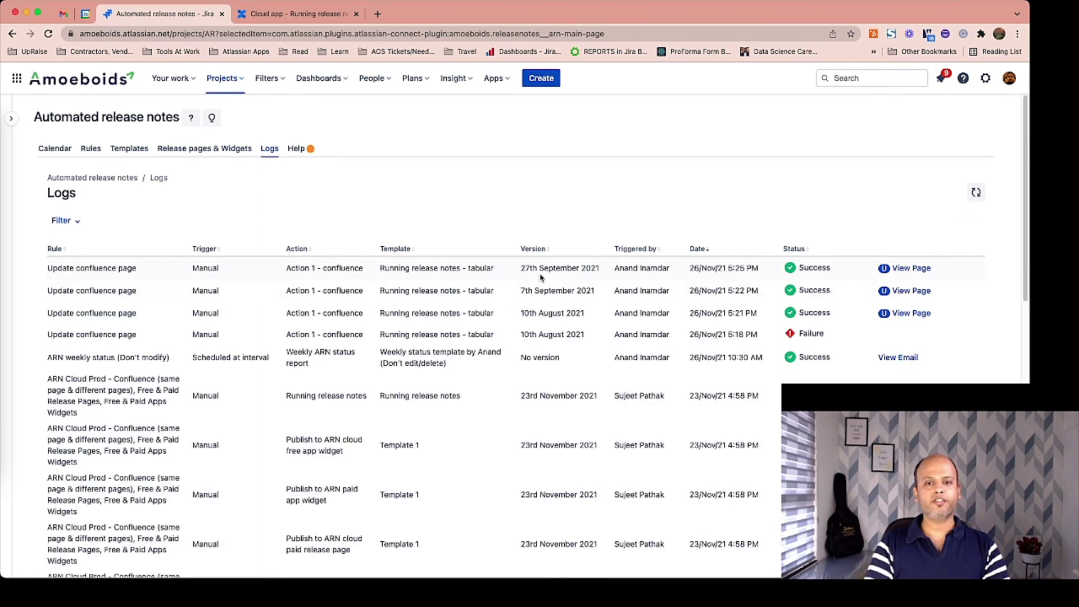
triple_click(541, 272)
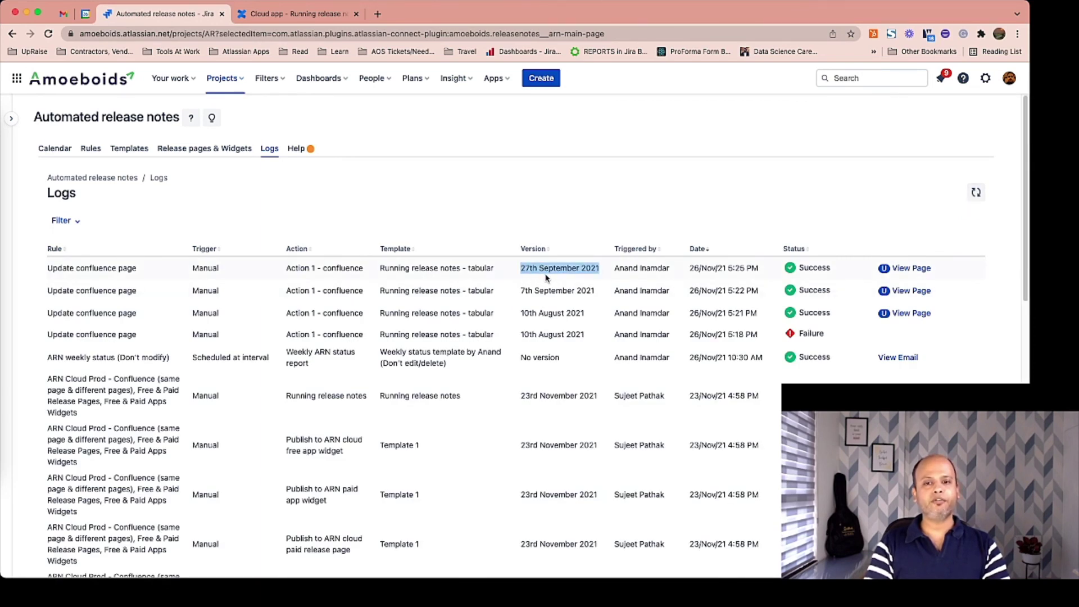
Step: Reload the Confluence page and scroll to the 27th September 2021 table below 10th August 2021
left_click(242, 17)
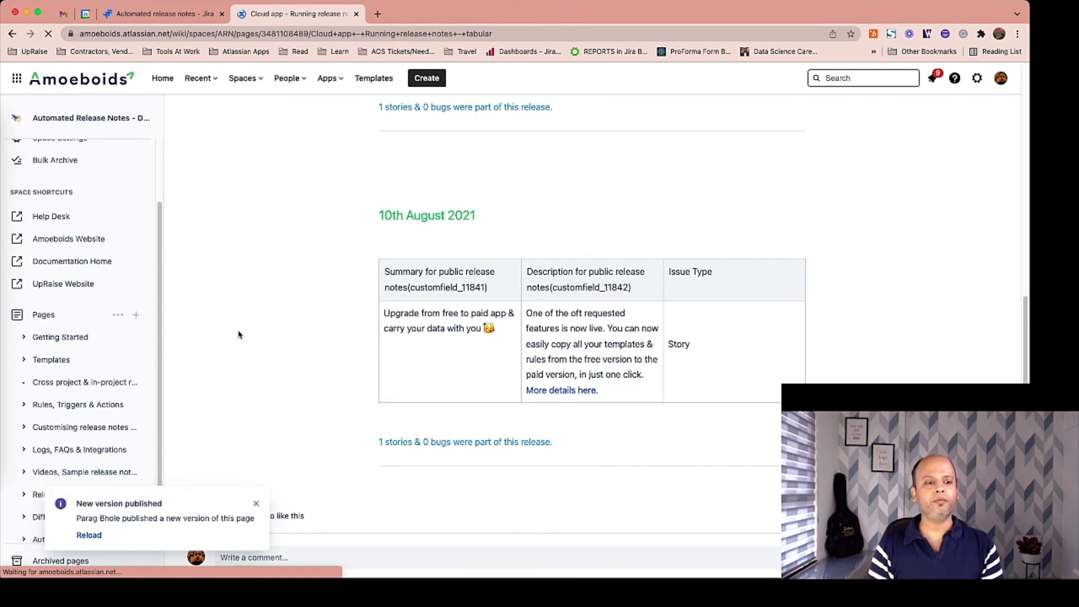
left_click(81, 533)
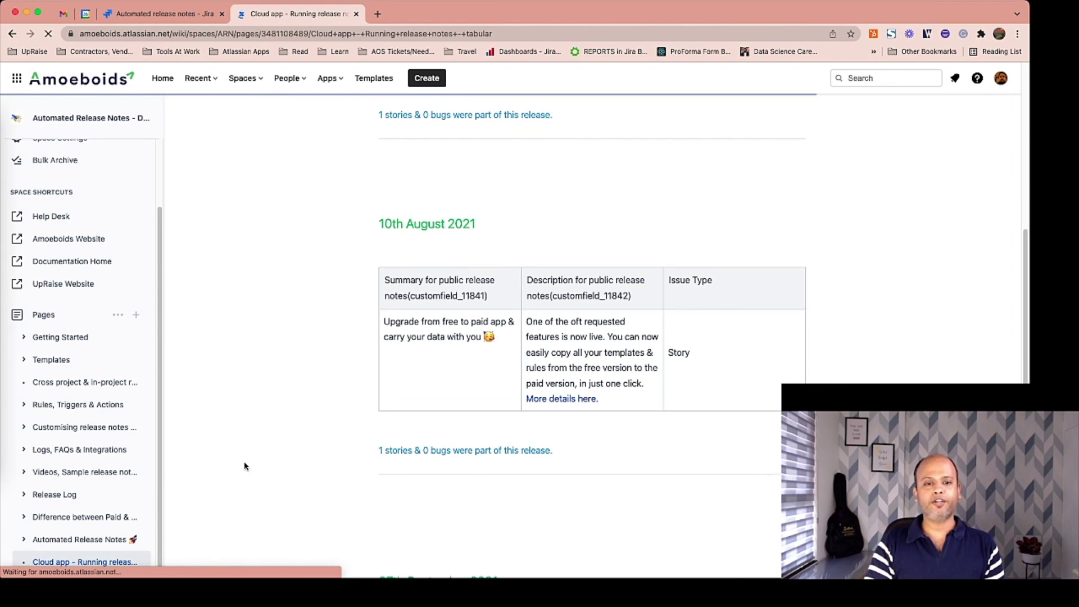
scroll(245, 467, "down", 6)
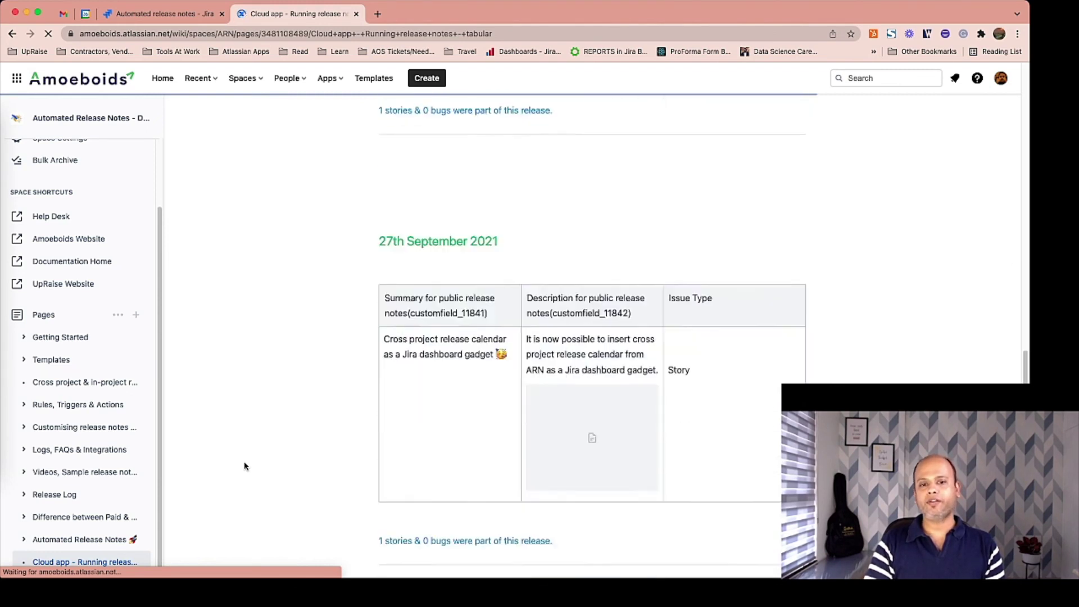
scroll(244, 466, "down", 2)
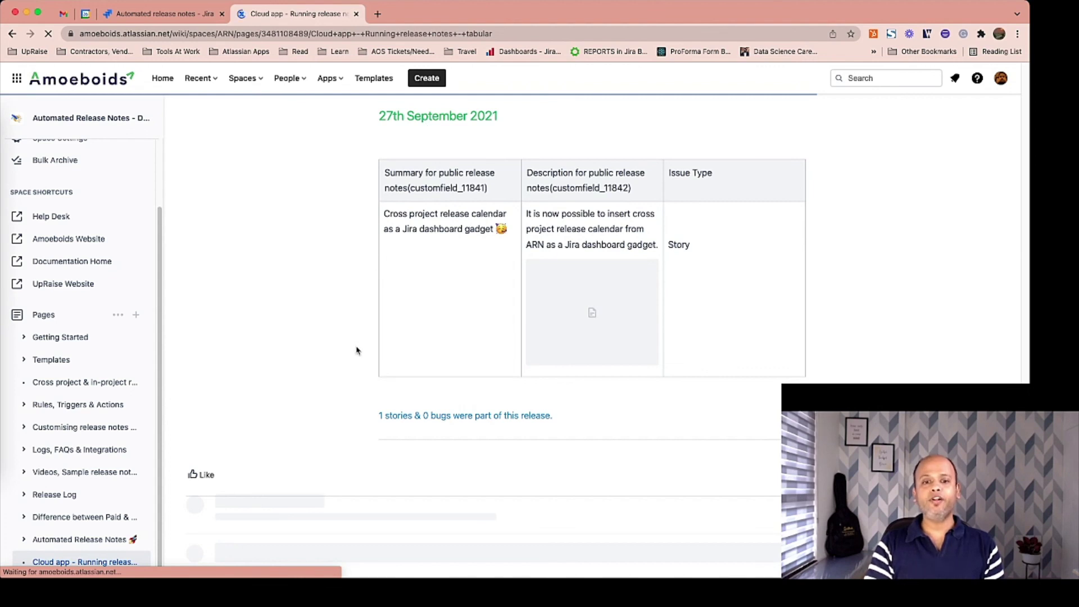
scroll(357, 351, "up", 5)
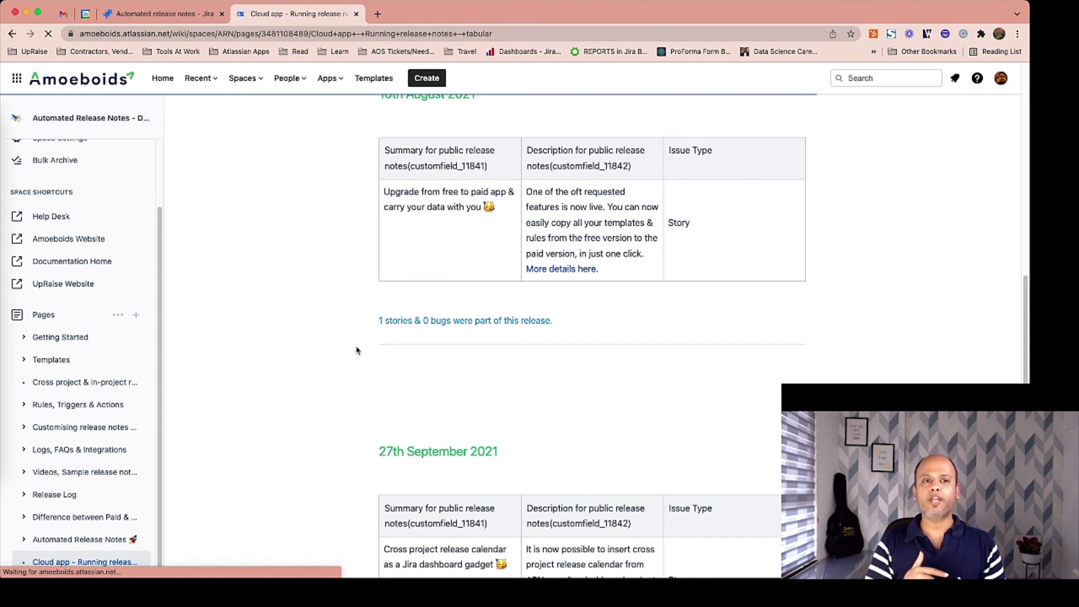
scroll(357, 350, "up", 3)
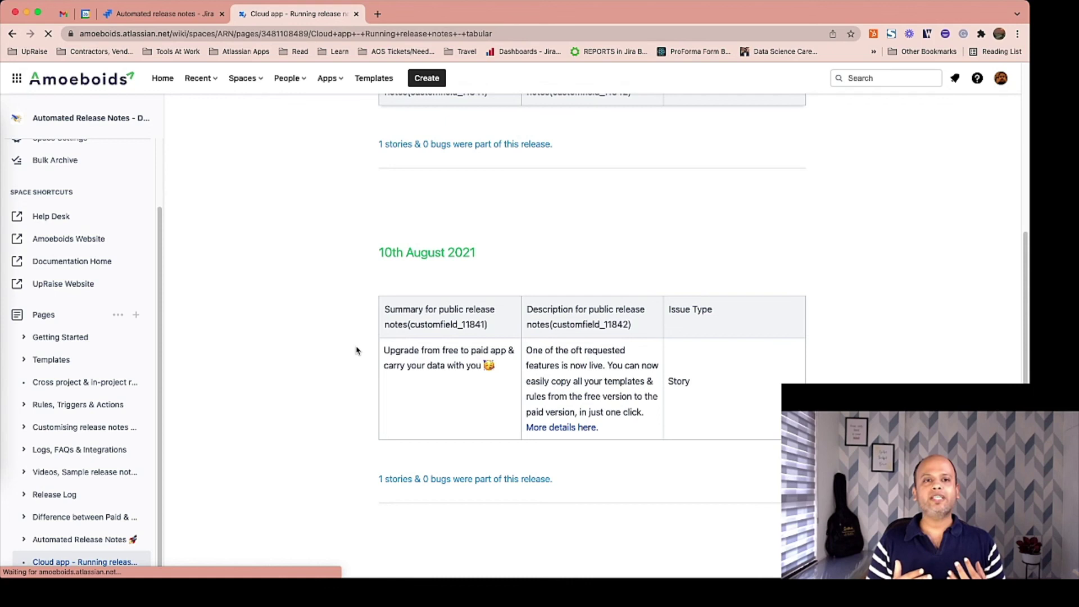
scroll(356, 351, "down", 1)
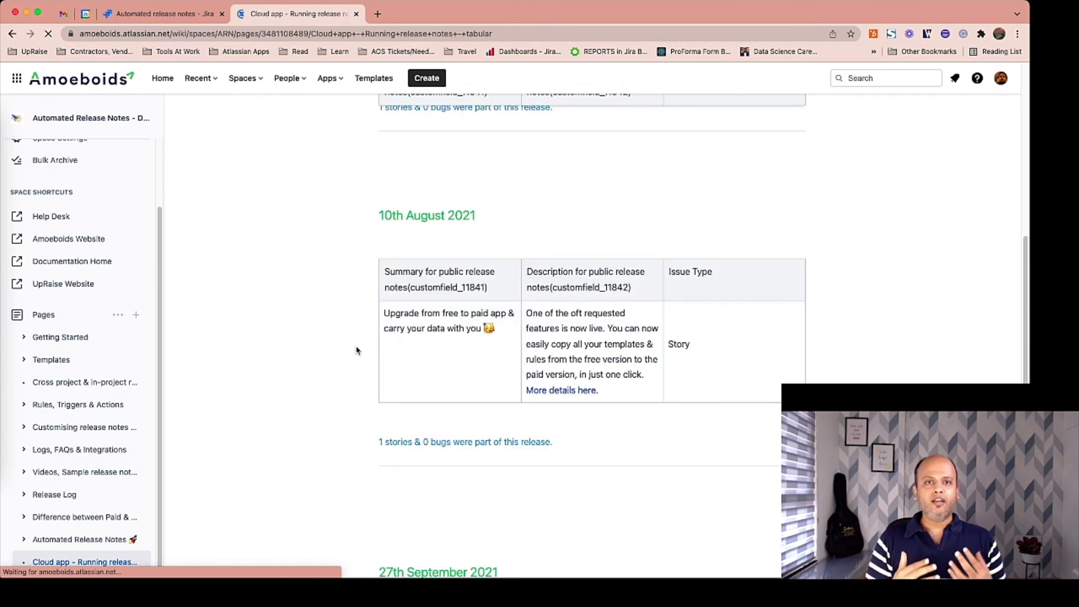